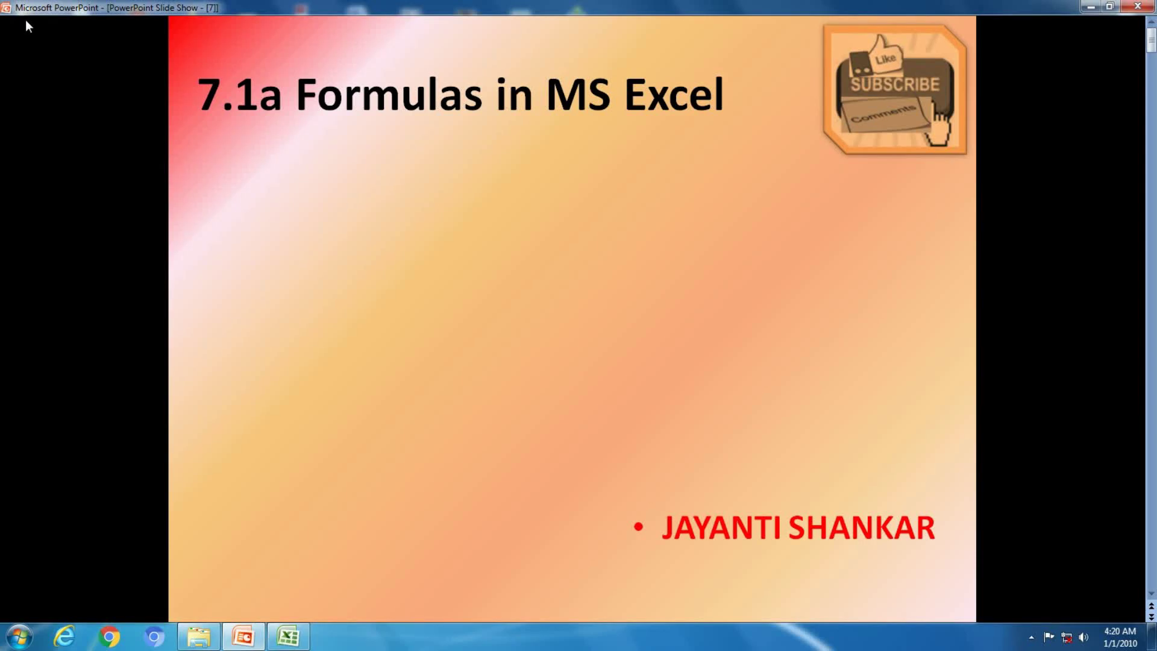
Reveal the title slide's six shapes, advance to the formula-definition slide, and shrink the show to a window
{"action": "left_click", "coordinate": [26, 22]}
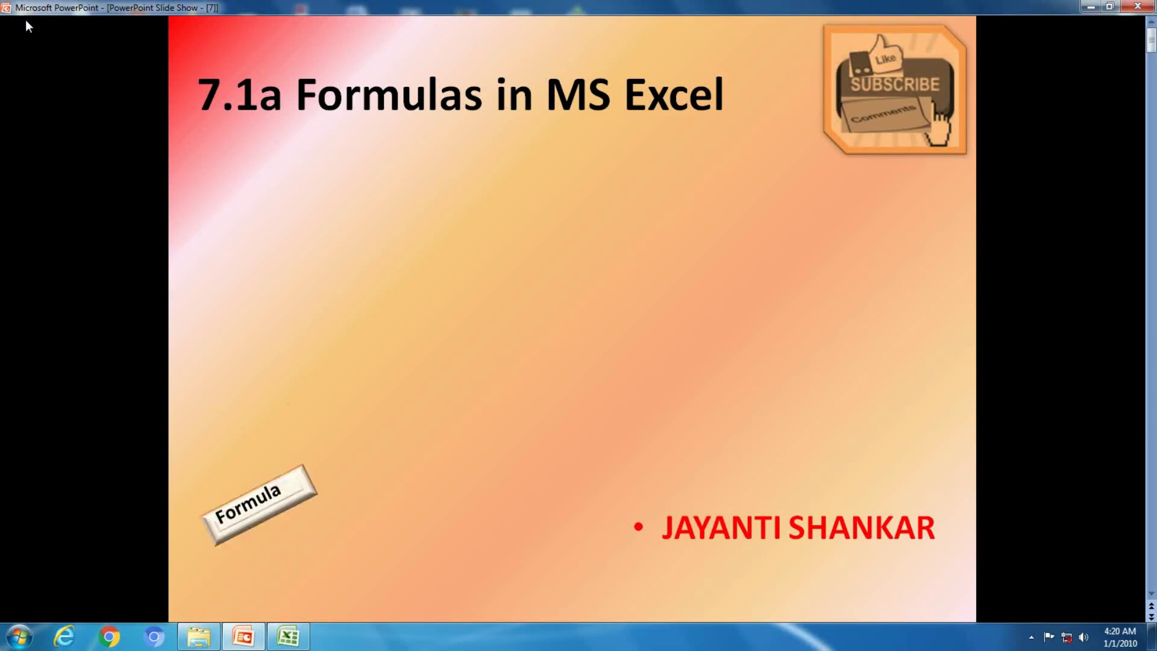
{"action": "left_click", "coordinate": [25, 20]}
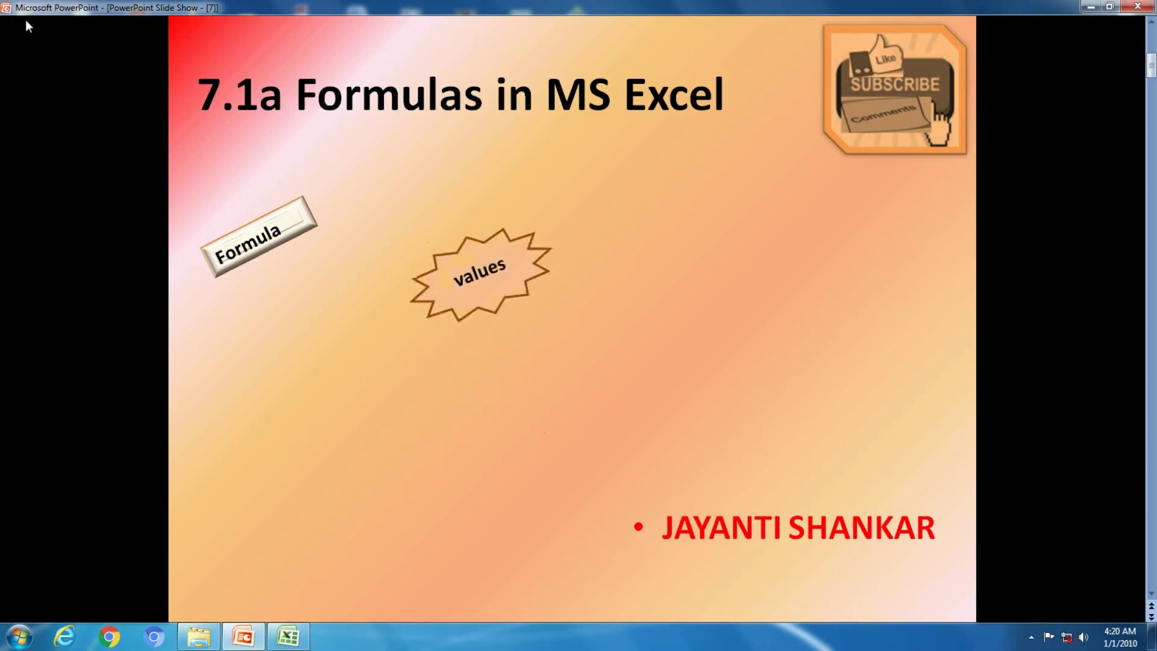
{"action": "left_click", "coordinate": [25, 20]}
{"action": "left_click", "coordinate": [25, 20]}
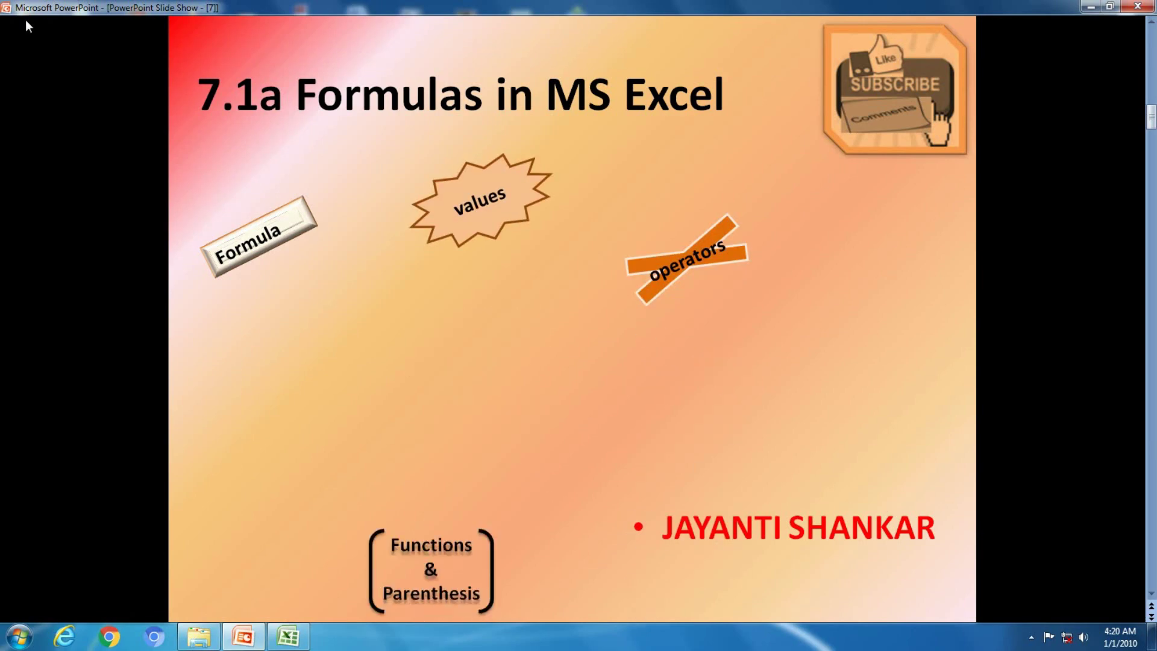
{"action": "left_click", "coordinate": [25, 20]}
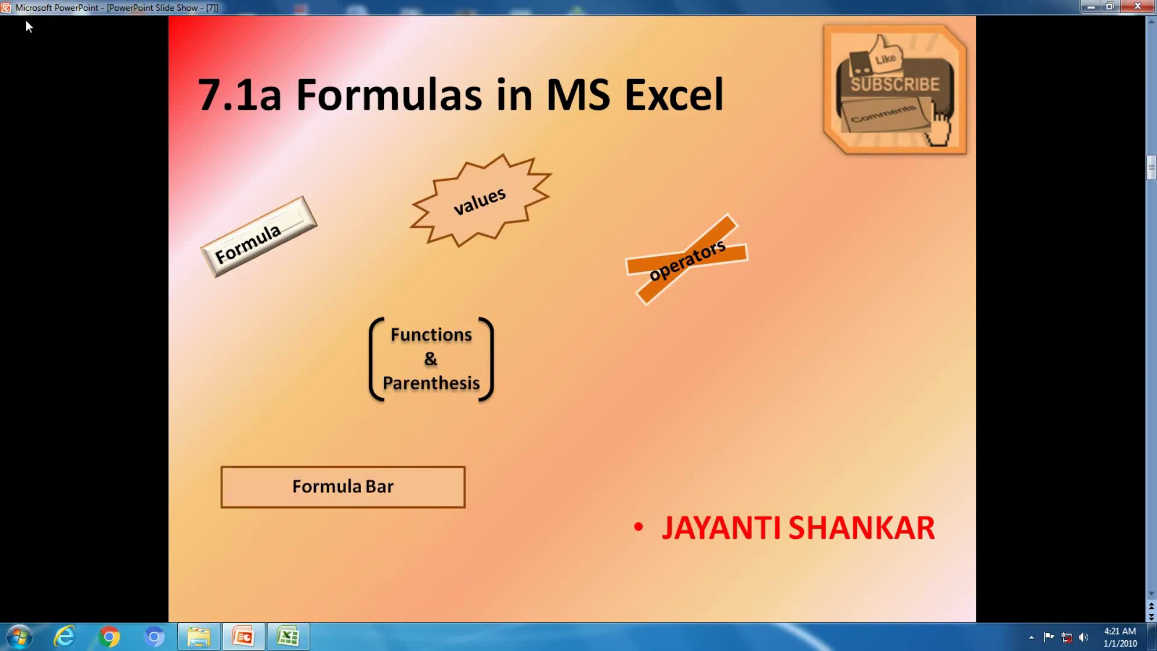
{"action": "left_click", "coordinate": [26, 20]}
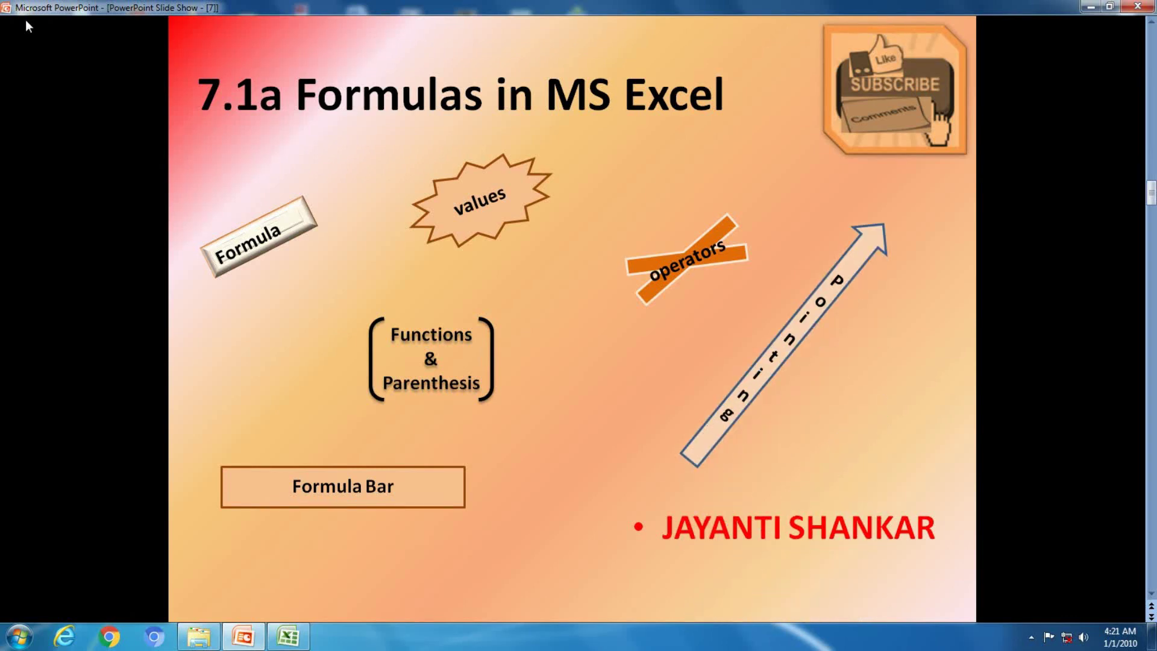
{"action": "left_click", "coordinate": [25, 20]}
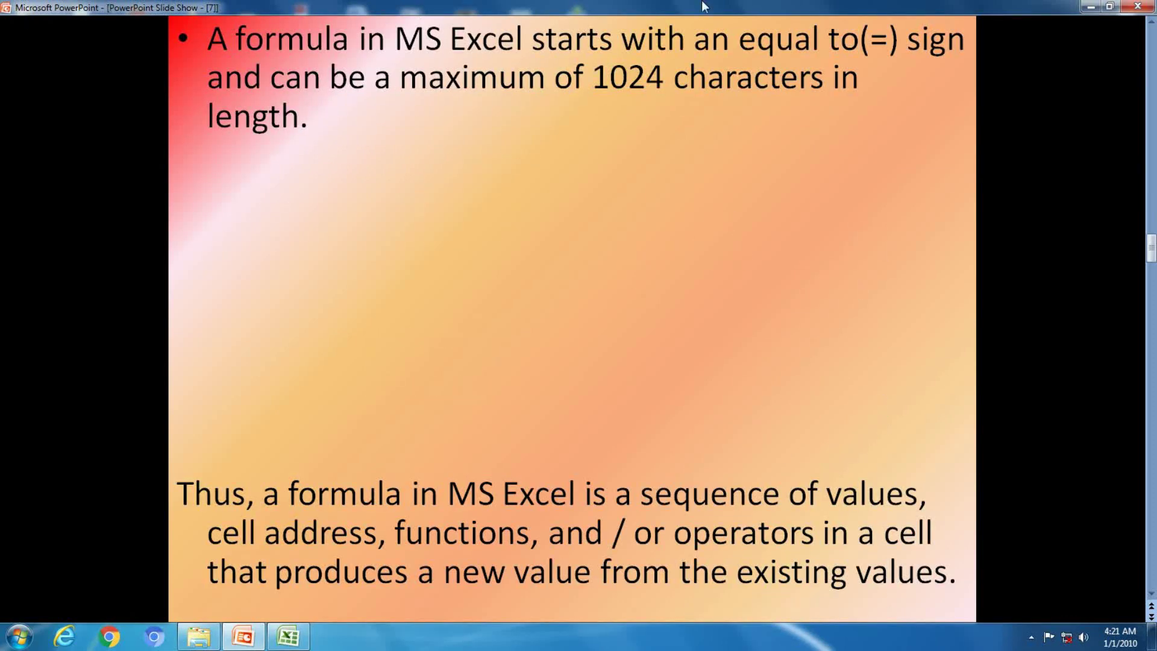
{"action": "left_click", "coordinate": [1109, 7]}
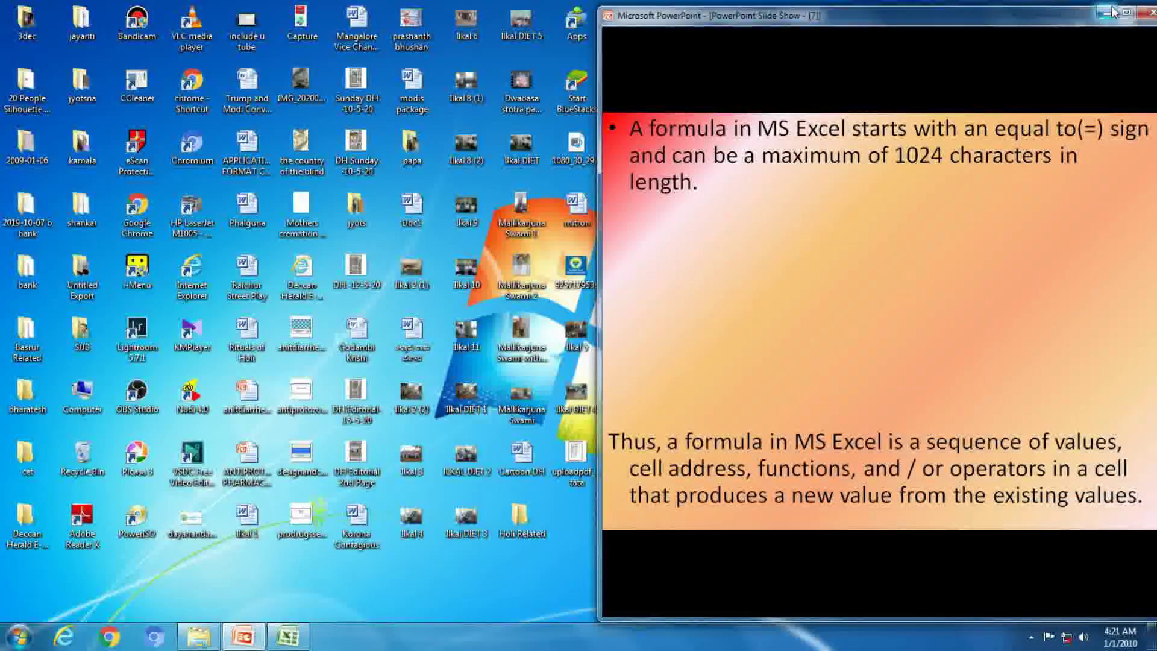
In Excel, enter 4+8 as plain text in B2 and the formula =4+8 in B3
{"action": "left_click", "coordinate": [288, 636]}
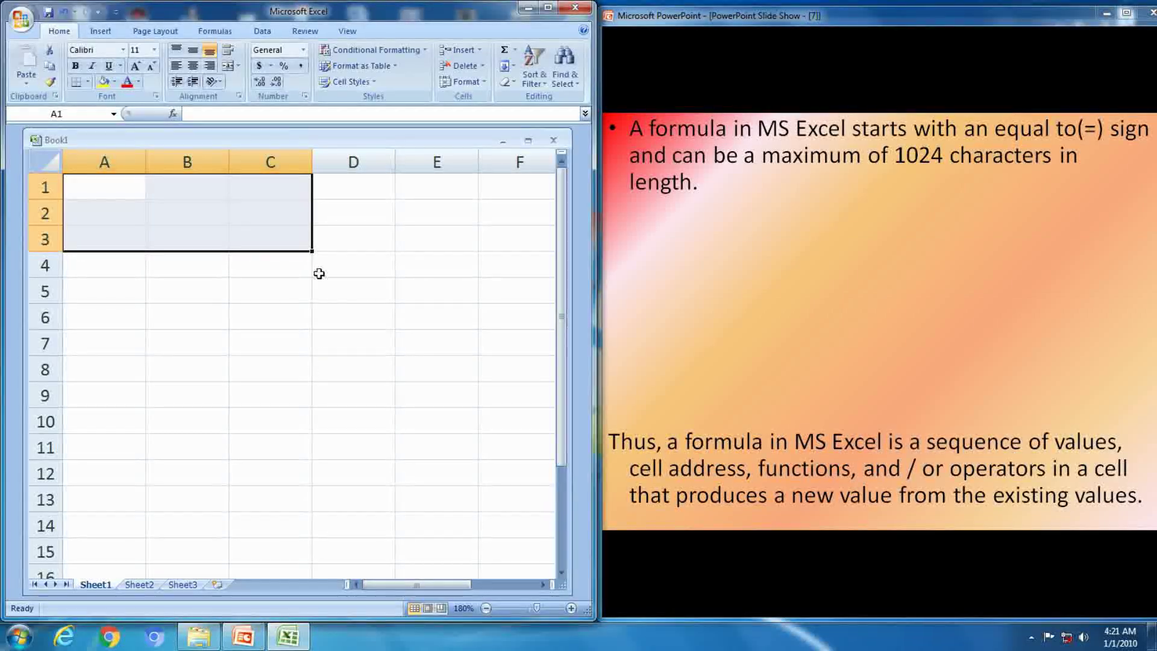
{"action": "left_click", "coordinate": [158, 213]}
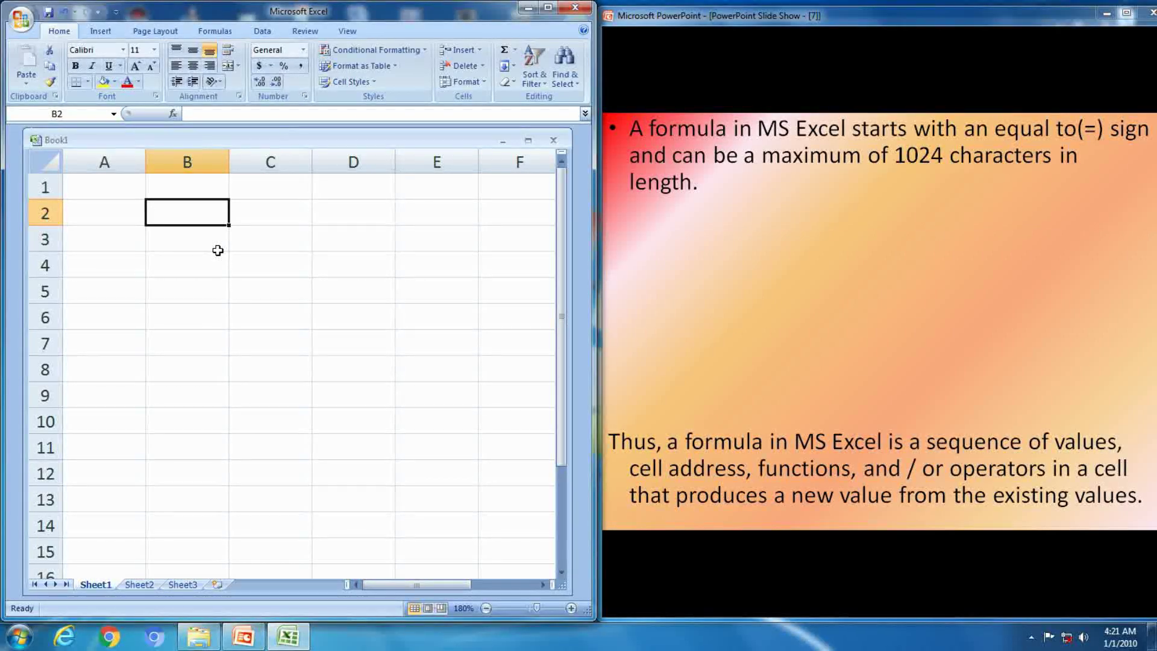
{"action": "type", "text": "4"}
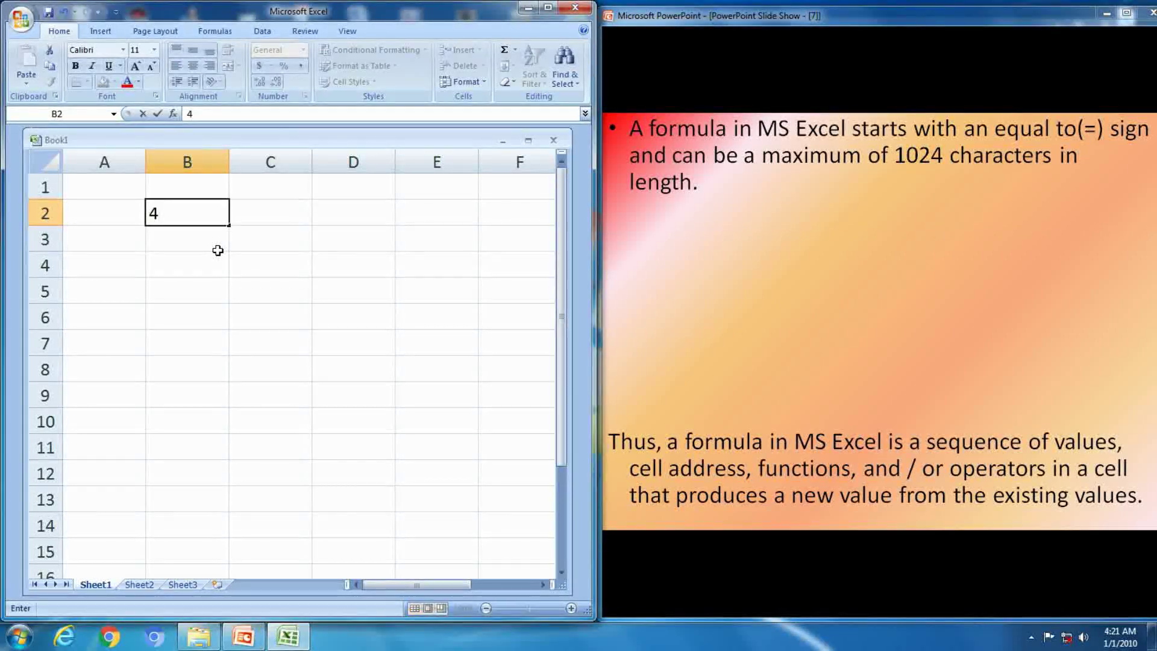
{"action": "type", "text": "+8"}
{"action": "key", "text": "Return"}
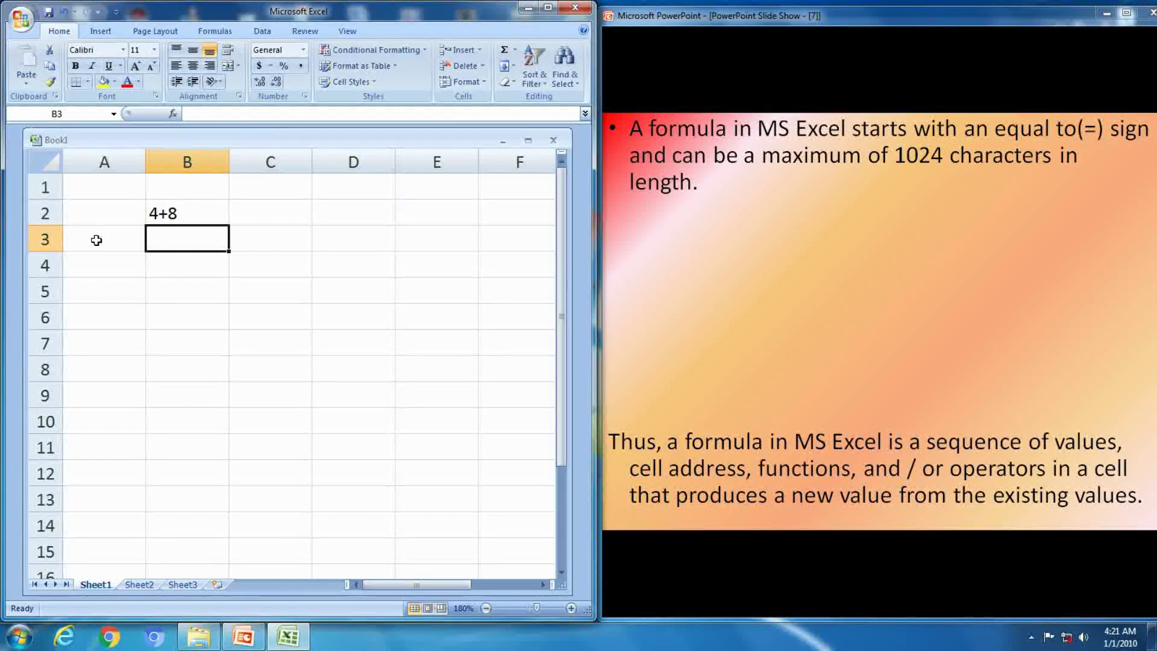
{"action": "type", "text": "="}
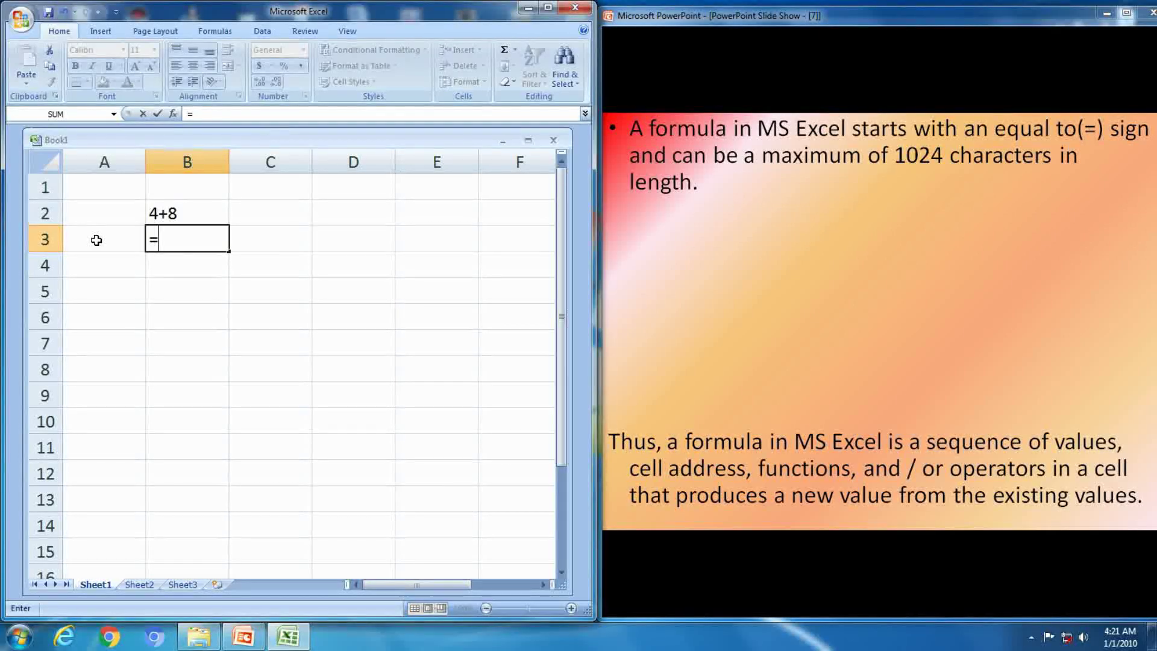
{"action": "type", "text": "4+8"}
{"action": "key", "text": "Return"}
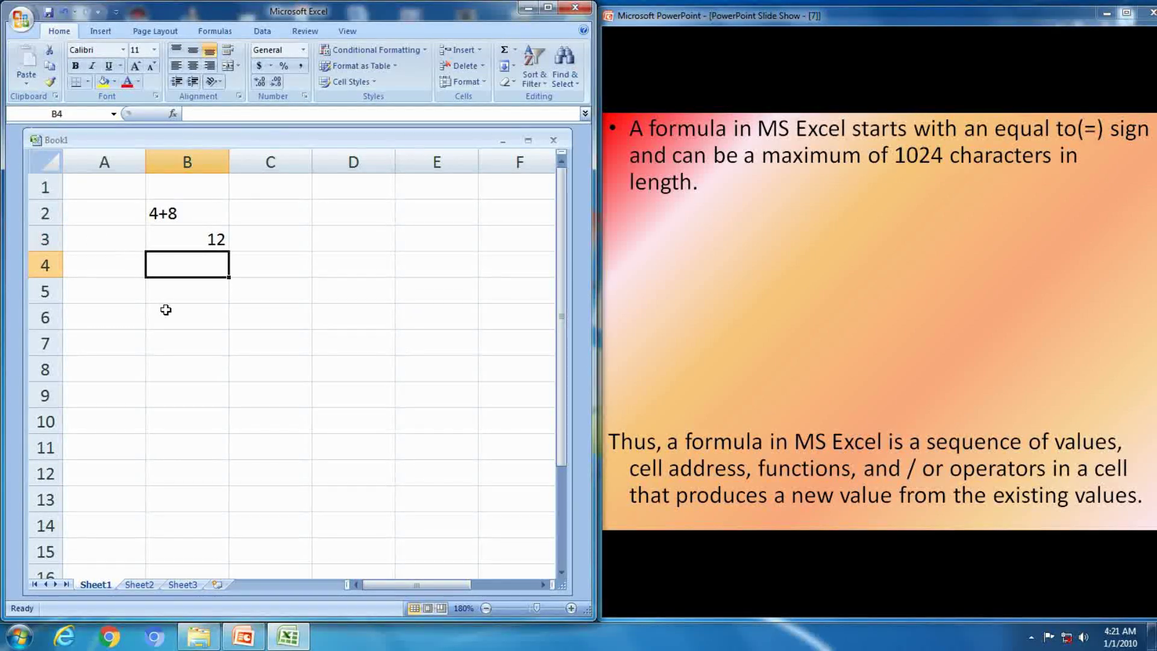
Advance the slide's bullets to reveal the list of formula data types
{"action": "left_click", "coordinate": [881, 326]}
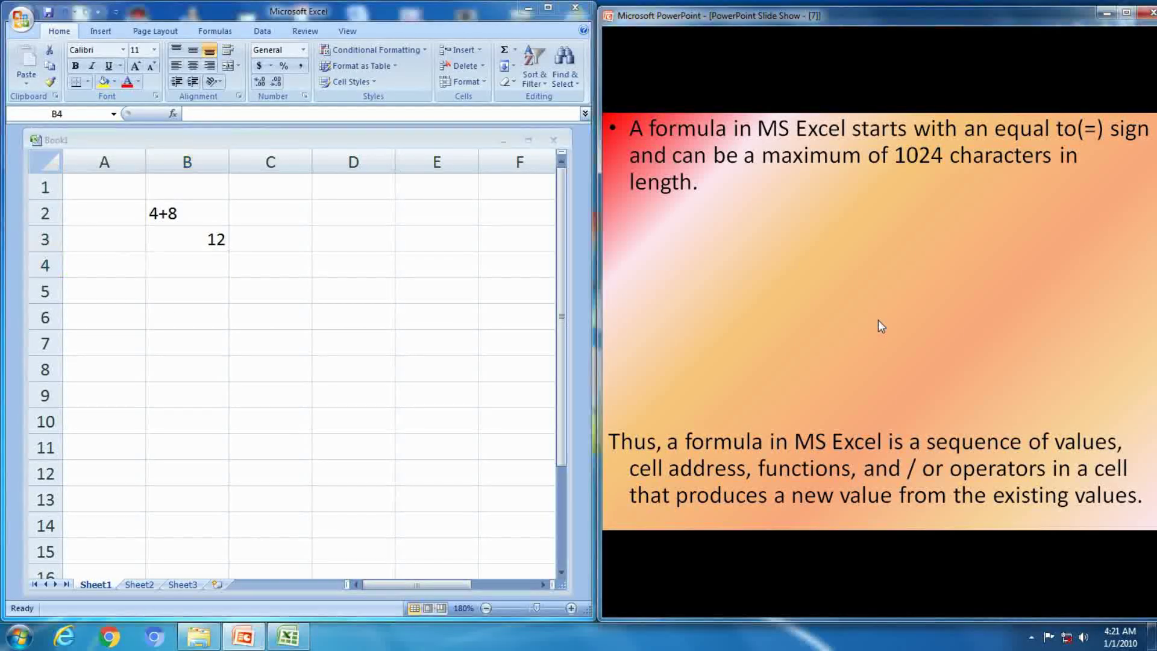
{"action": "left_click", "coordinate": [878, 321]}
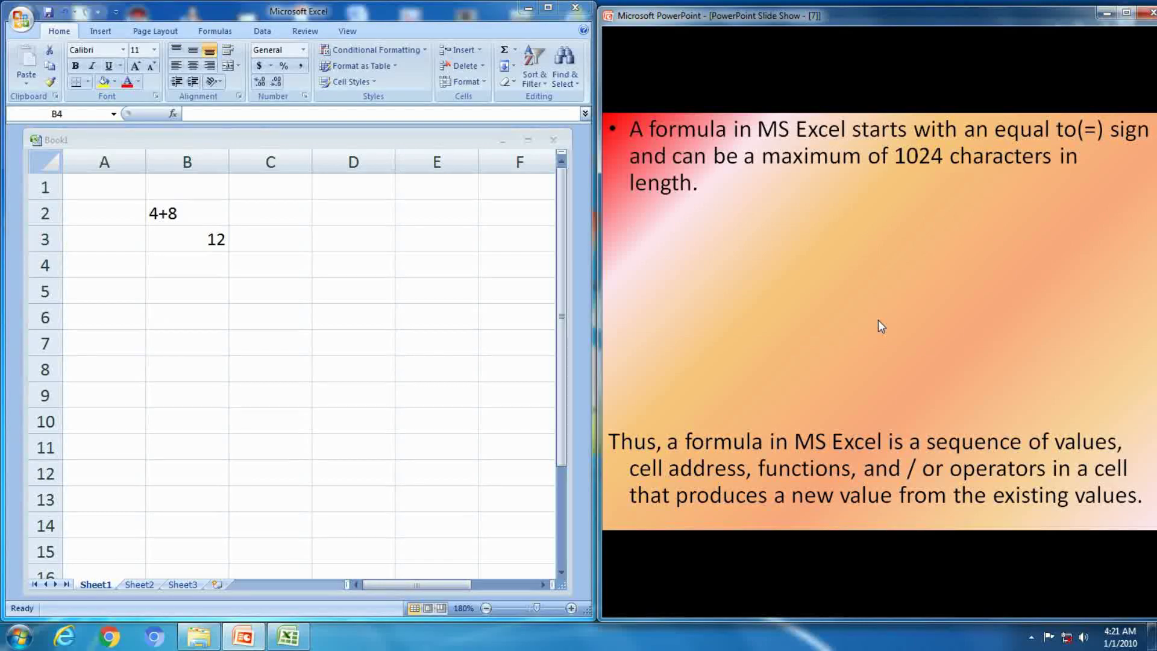
{"action": "left_click", "coordinate": [878, 320]}
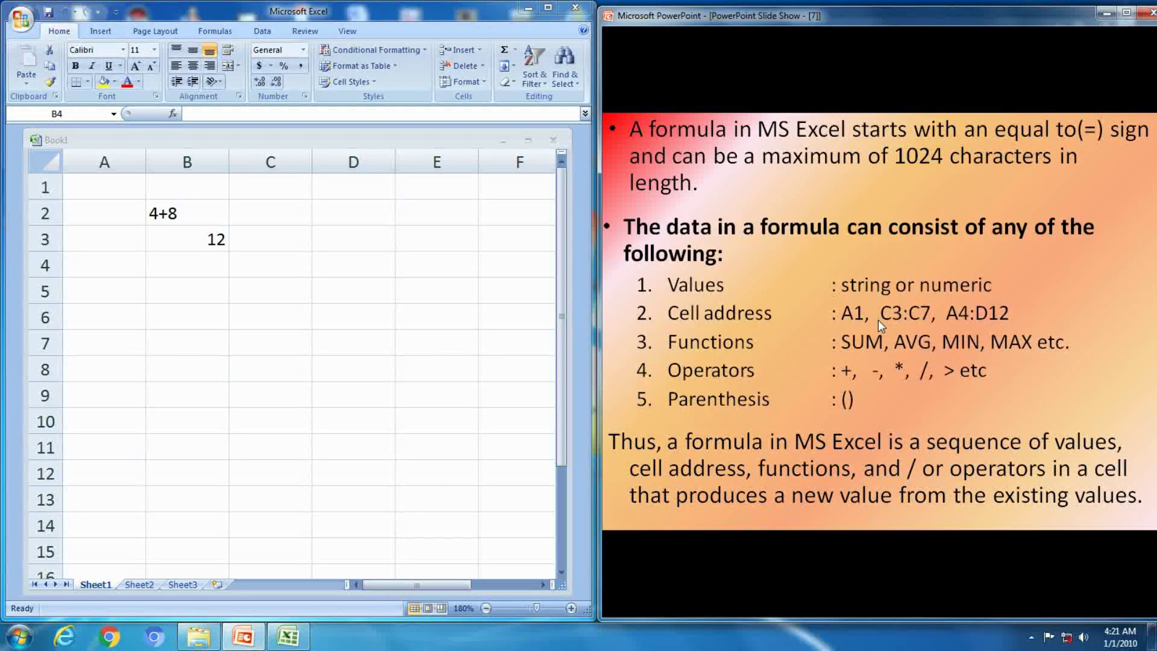
Clear the 4+8 text from B2 and the formula from B3
{"action": "left_click", "coordinate": [160, 215]}
{"action": "left_click", "coordinate": [161, 214]}
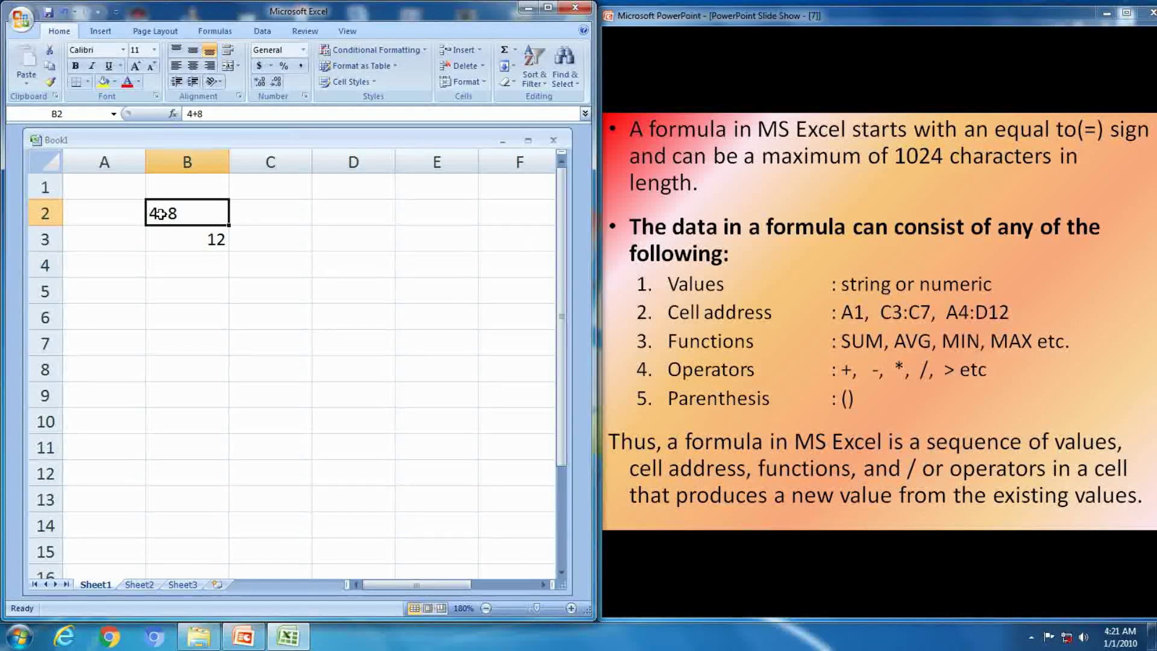
{"action": "key", "text": "Delete"}
{"action": "left_click", "coordinate": [223, 249]}
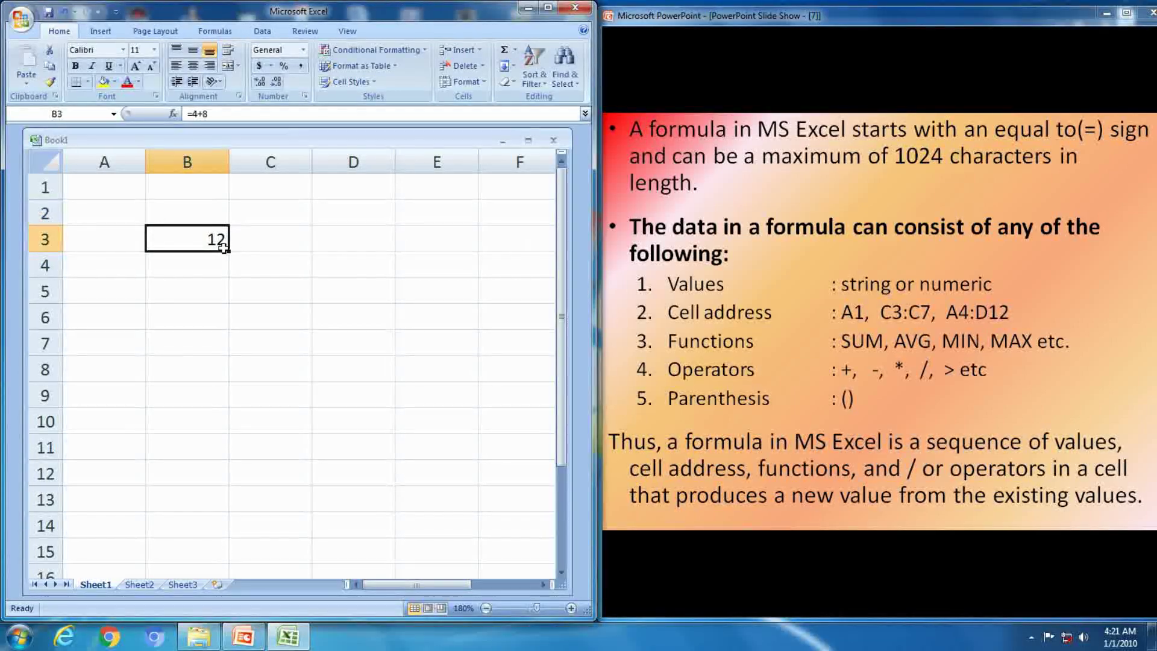
{"action": "key", "text": "Delete"}
Enter 1 and 2 in A2:A3 and fill the series down to 5 in A6
{"action": "left_click", "coordinate": [120, 214]}
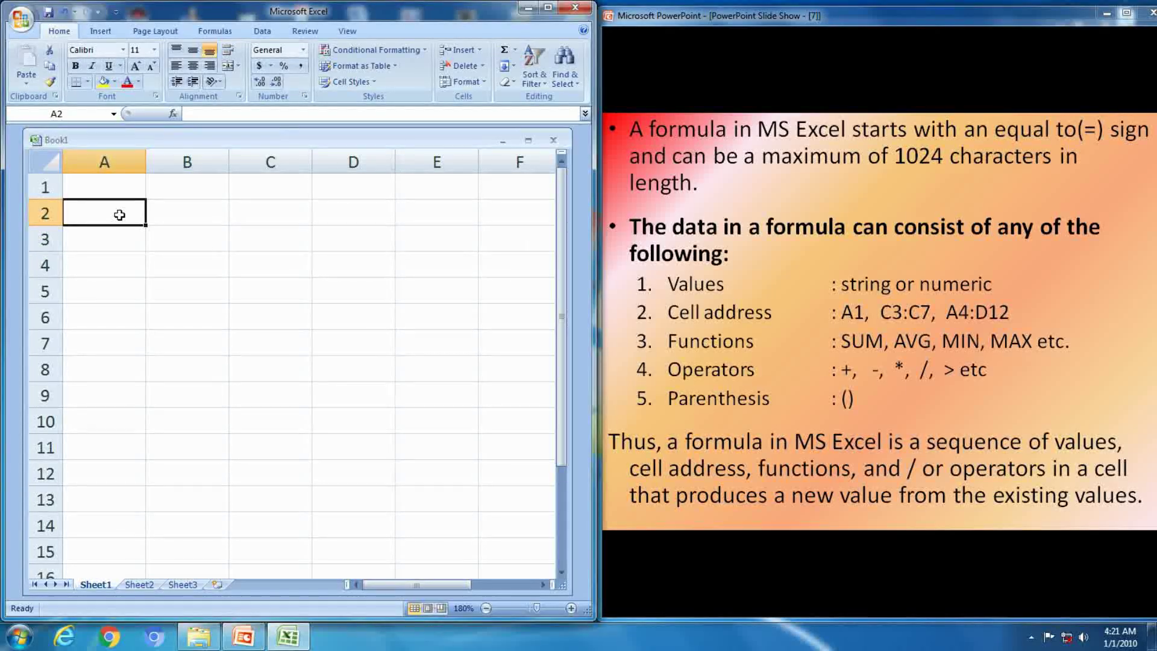
{"action": "type", "text": "1"}
{"action": "key", "text": "Return"}
{"action": "type", "text": "2"}
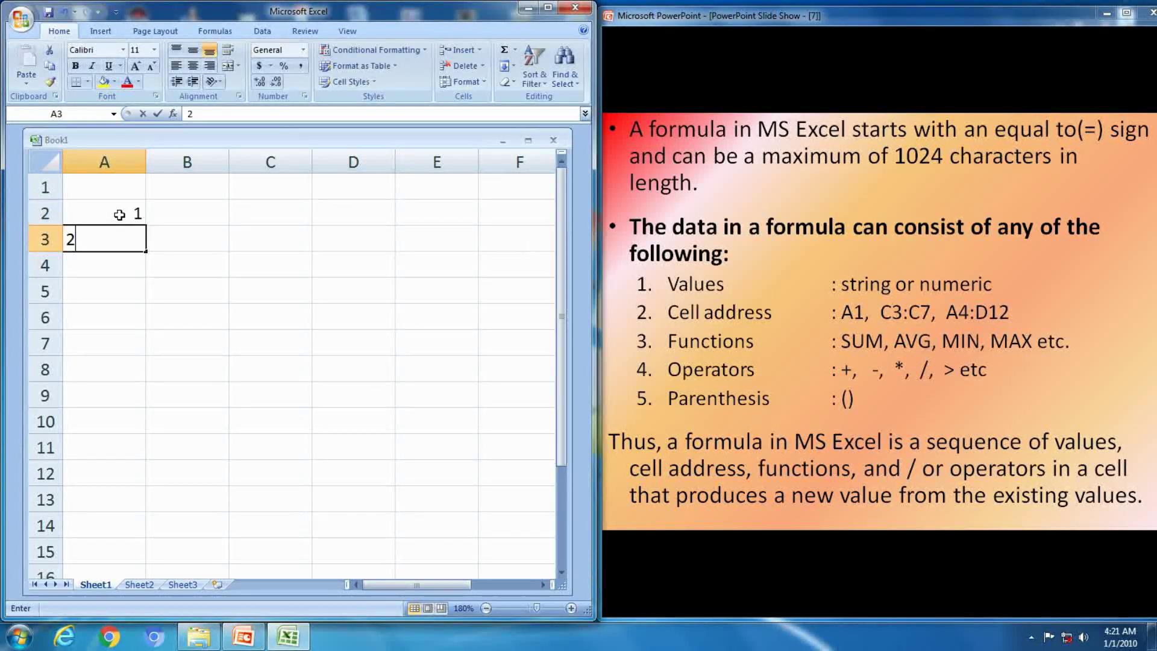
{"action": "left_click", "coordinate": [225, 260]}
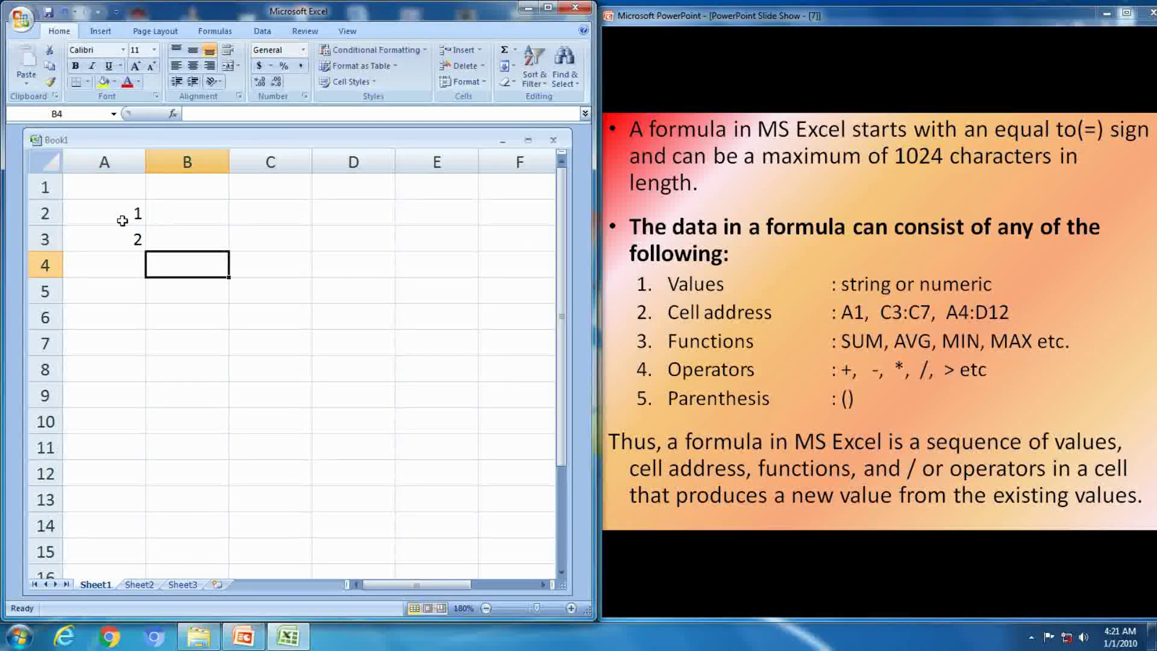
{"action": "left_click", "coordinate": [123, 216]}
{"action": "left_click_drag", "start_coordinate": [123, 216], "coordinate": [138, 332]}
{"action": "left_click", "coordinate": [175, 204]}
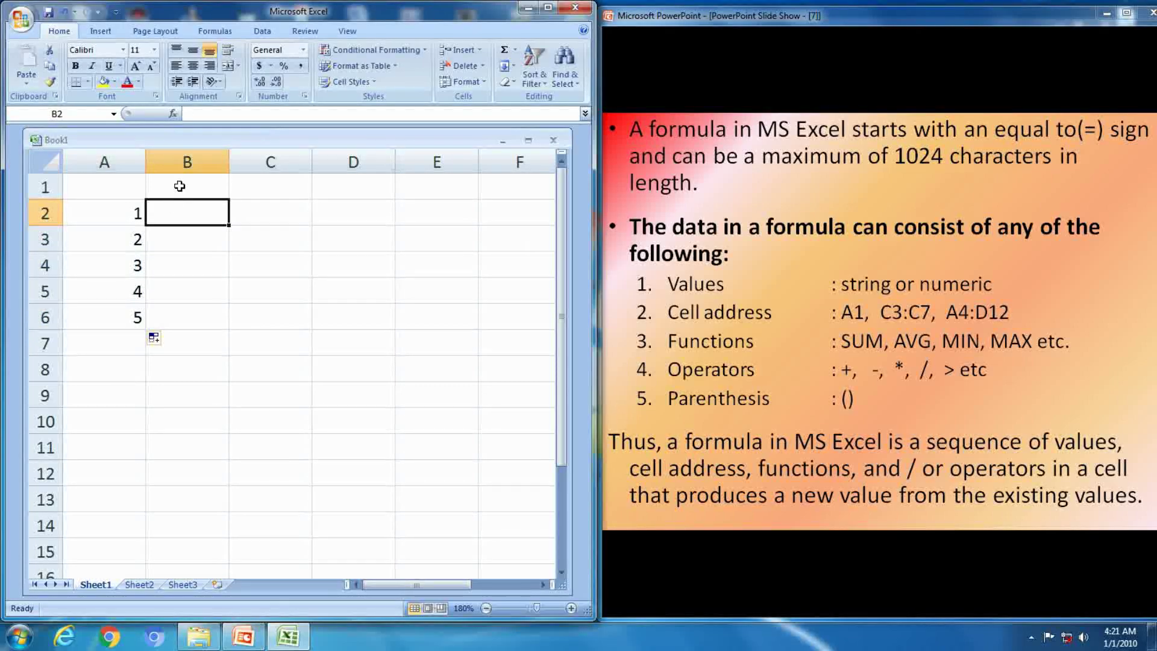
Enter s in B1 and n in C1
{"action": "left_click", "coordinate": [180, 186]}
{"action": "type", "text": "s"}
{"action": "left_click", "coordinate": [264, 187]}
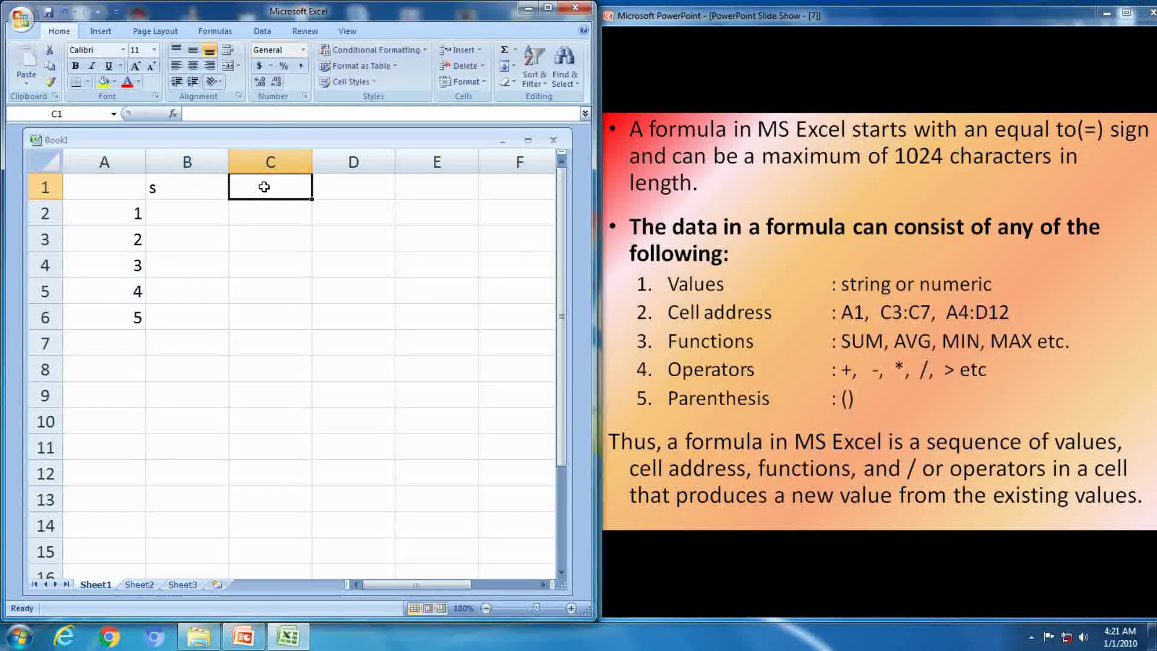
{"action": "type", "text": "n"}
{"action": "left_click", "coordinate": [197, 214]}
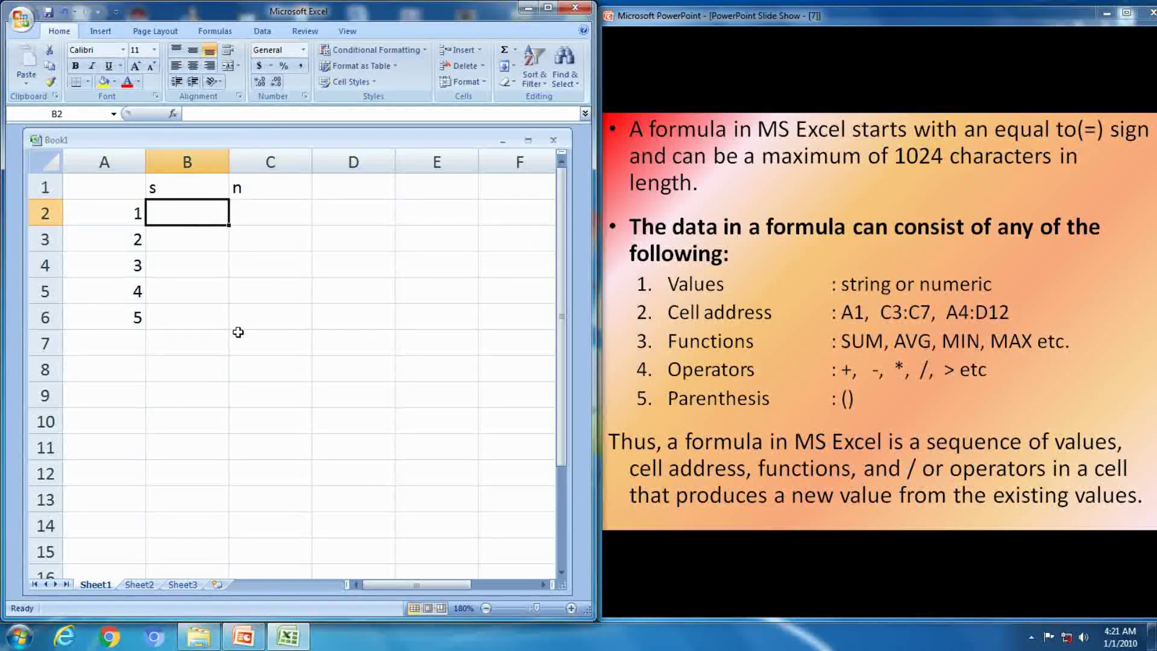
Enter Hello in D2 and Every one in E2
{"action": "left_click", "coordinate": [353, 219]}
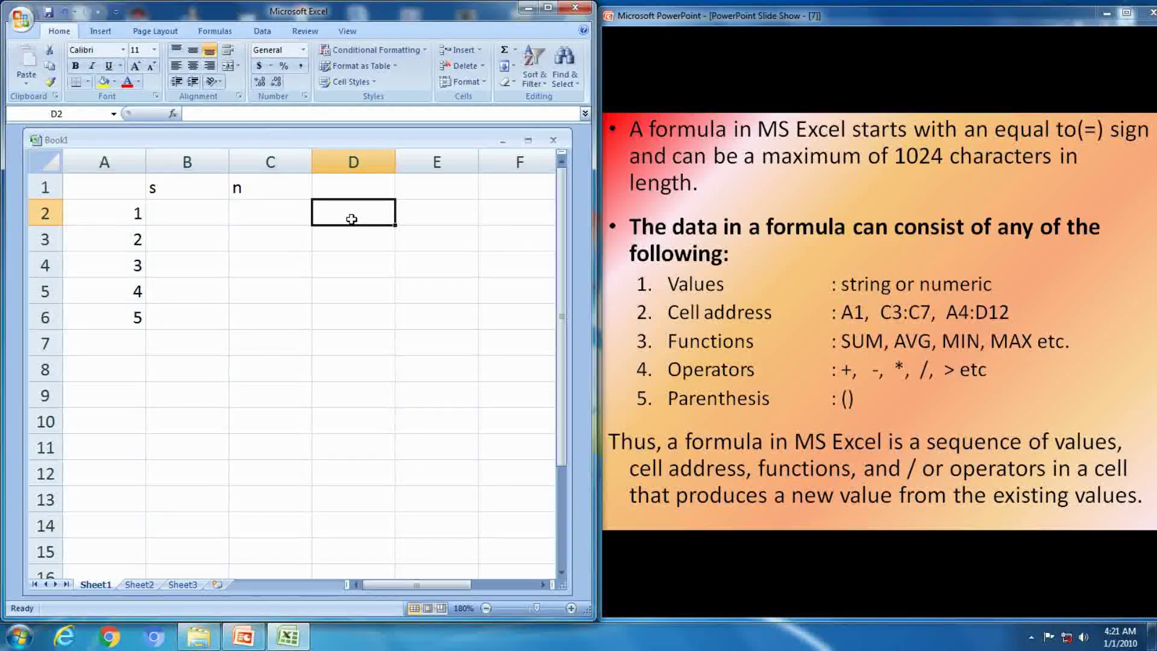
{"action": "type", "text": "Hello"}
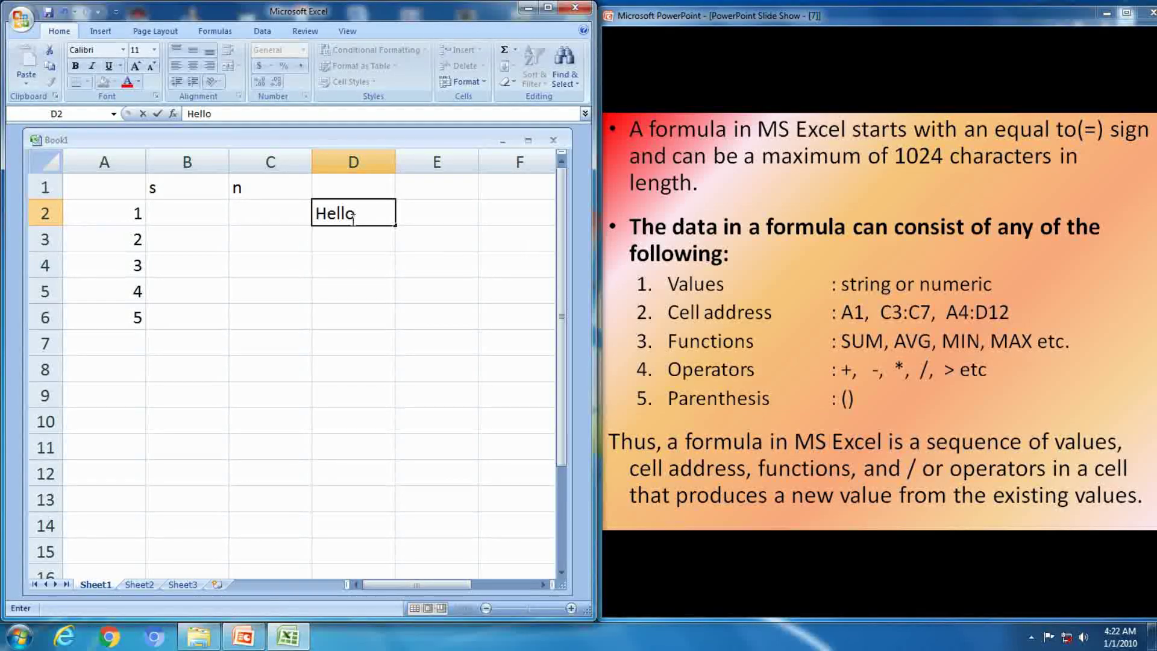
{"action": "key", "text": "Tab"}
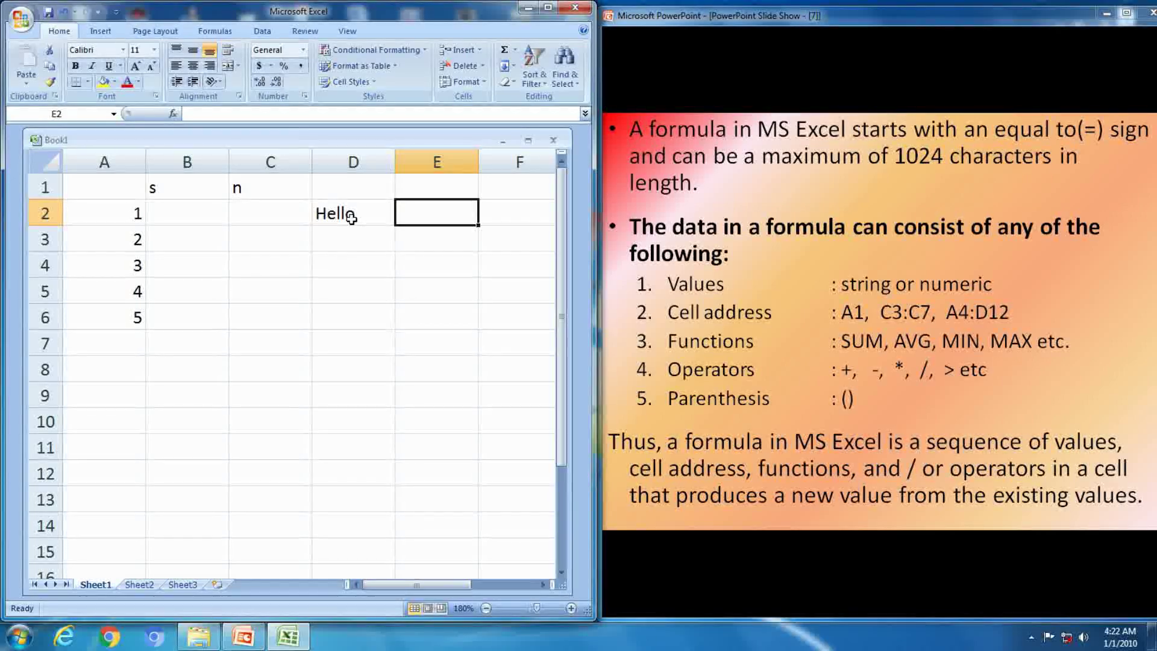
{"action": "type", "text": "="}
{"action": "key", "text": "BackSpace"}
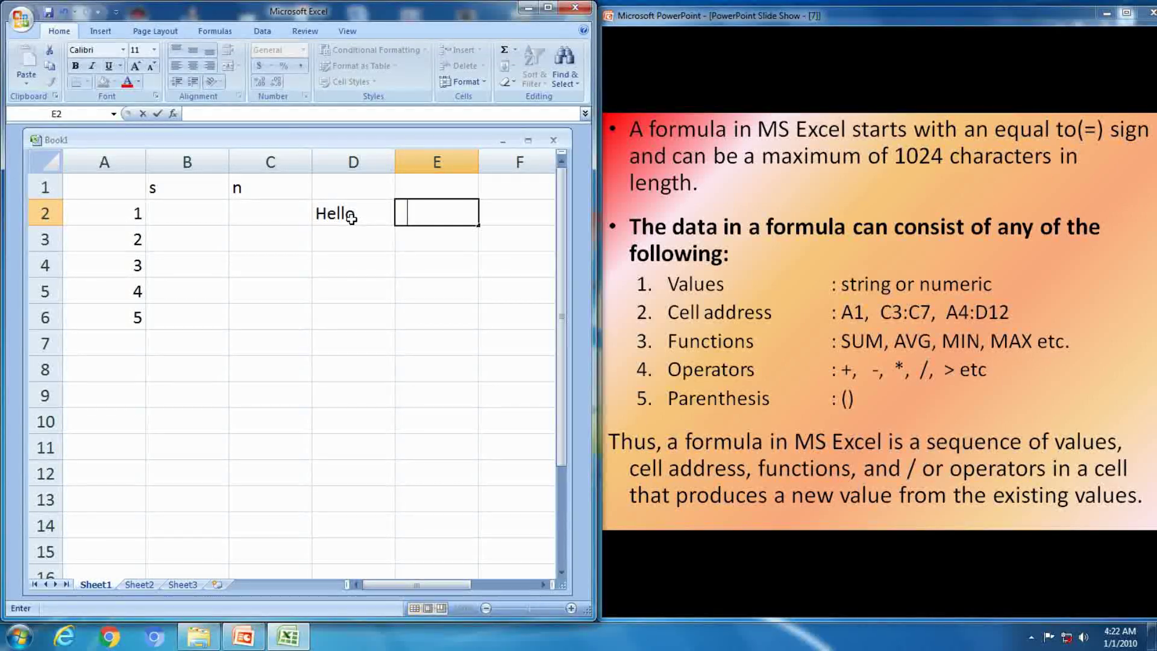
{"action": "type", "text": "Every"}
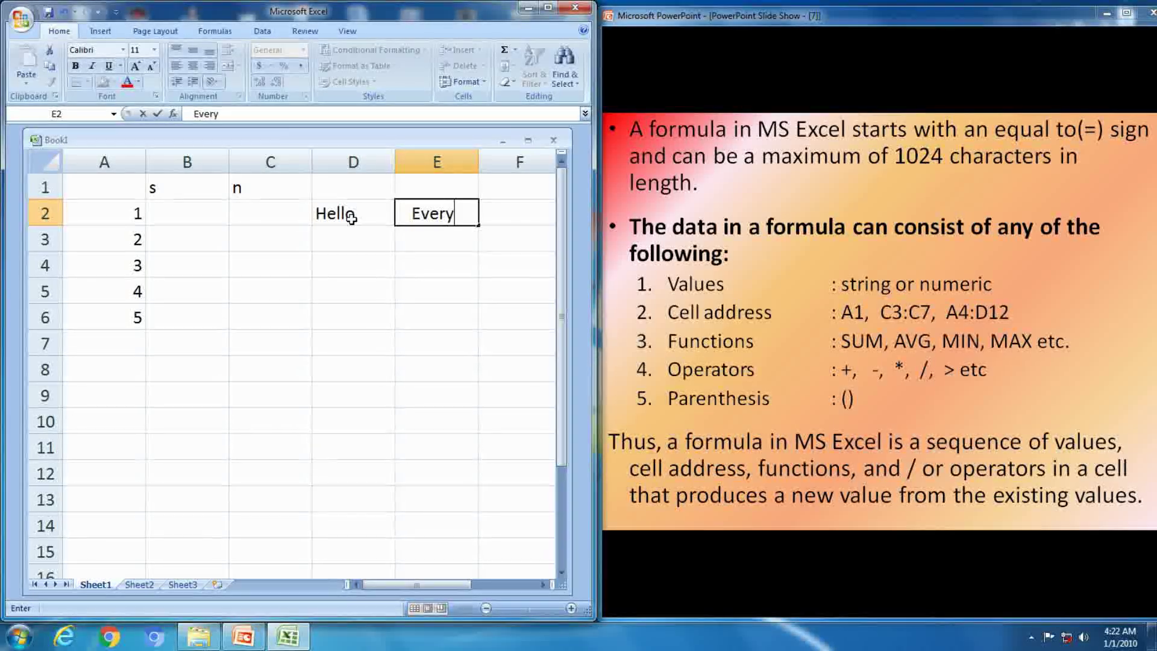
{"action": "type", "text": " one"}
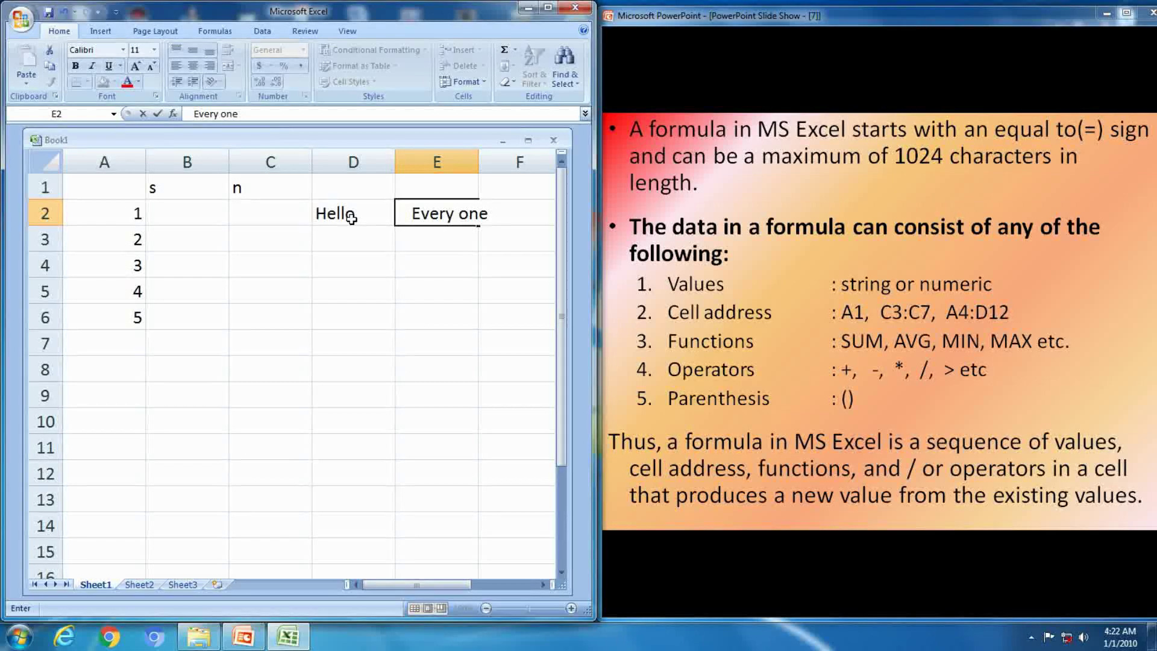
{"action": "left_click", "coordinate": [400, 284]}
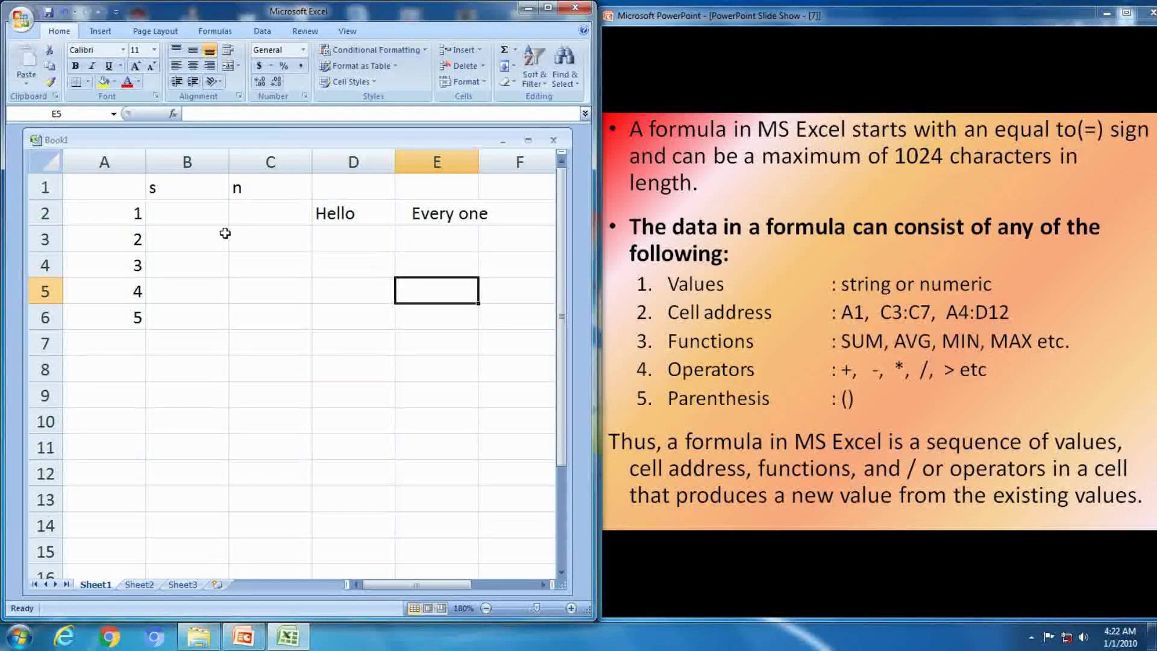
{"action": "left_click", "coordinate": [187, 218]}
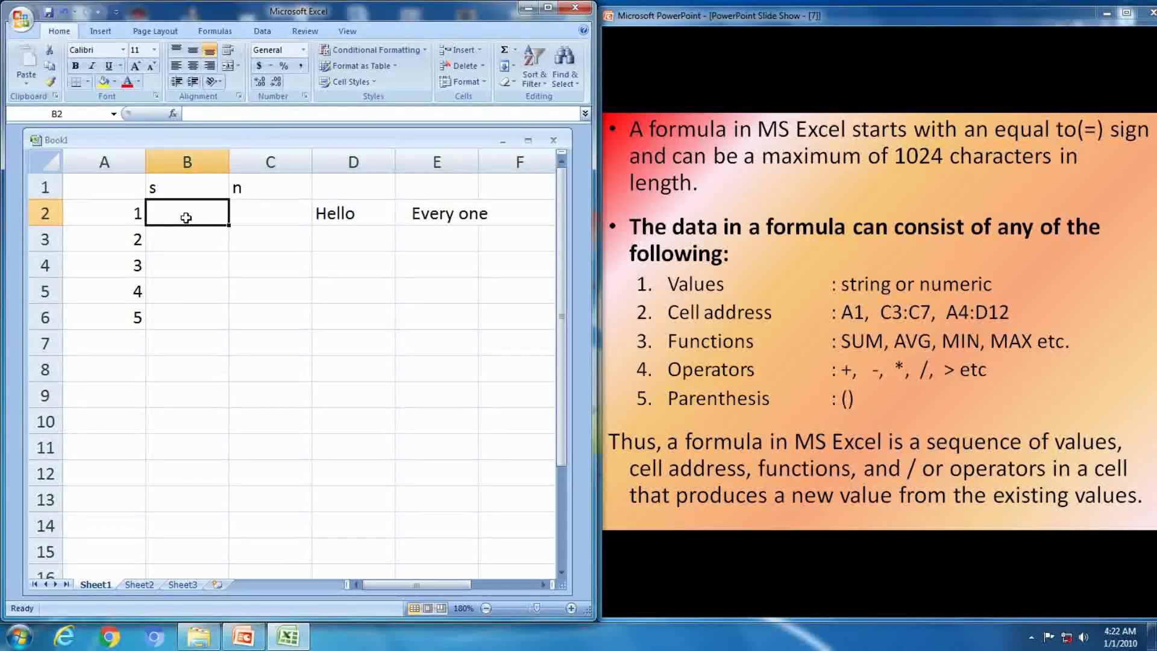
Enter =D2&E2 in B2 so it shows Hello Every one
{"action": "type", "text": "="}
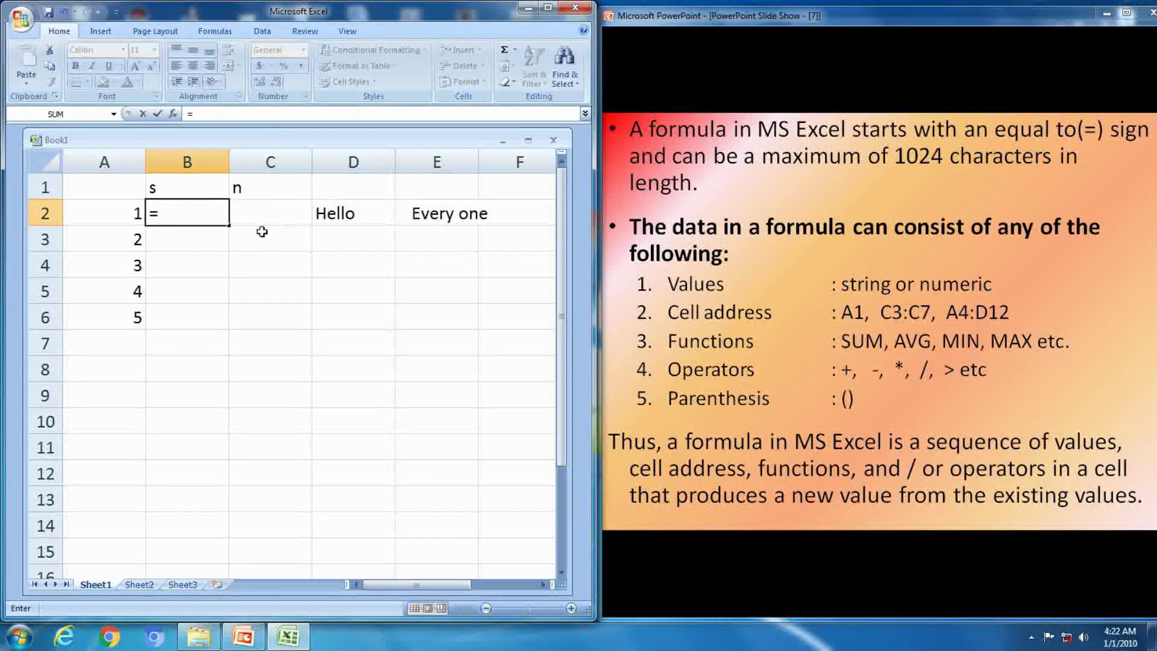
{"action": "left_click", "coordinate": [335, 216]}
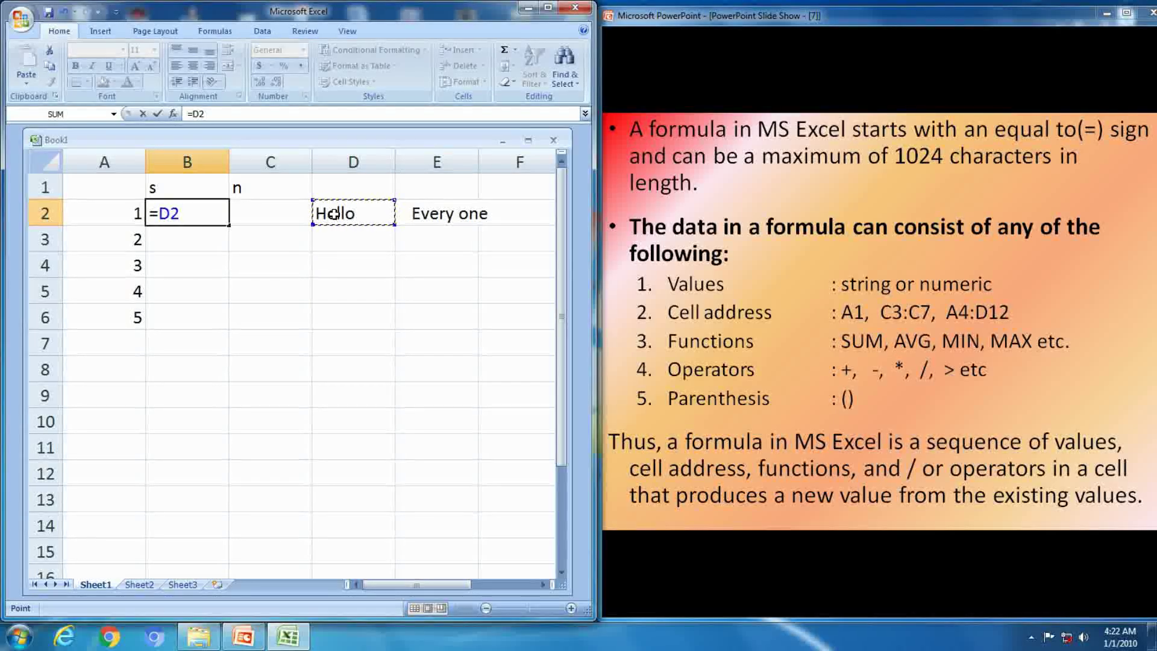
{"action": "type", "text": "&"}
{"action": "left_click", "coordinate": [443, 214]}
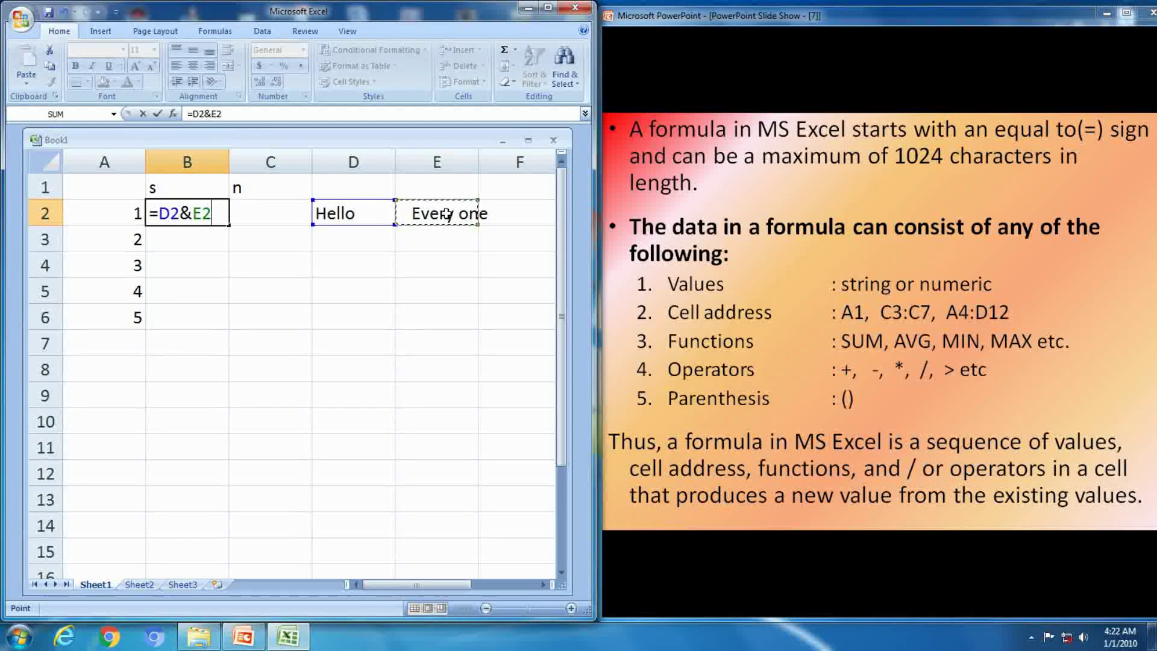
{"action": "key", "text": "Return"}
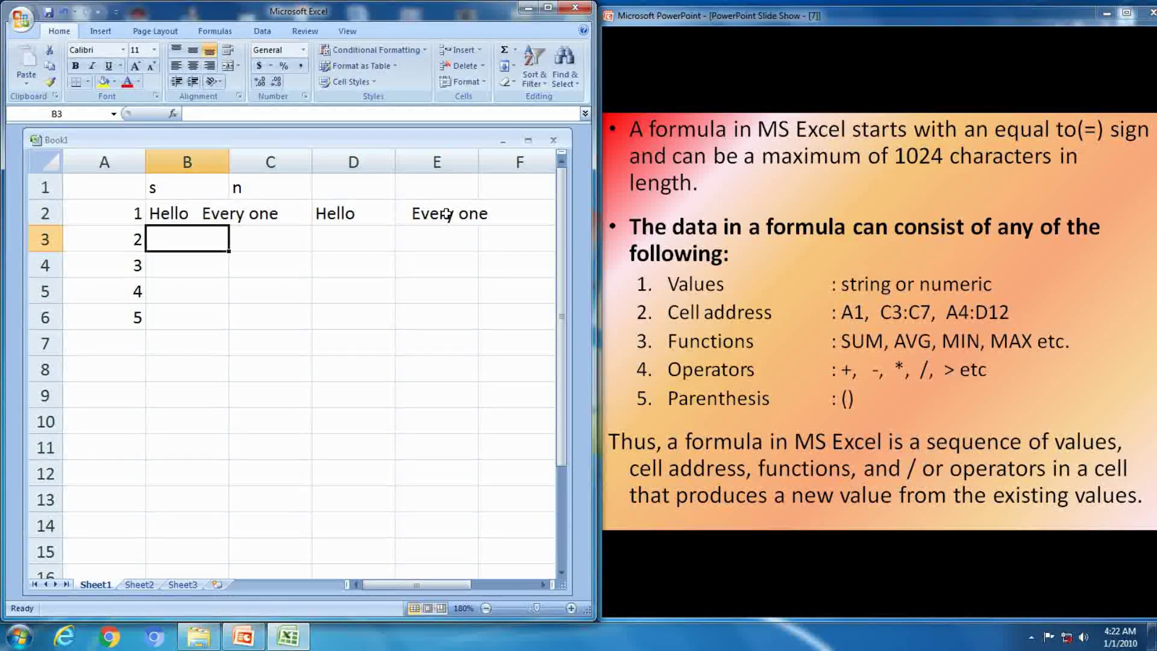
{"action": "left_click", "coordinate": [224, 212]}
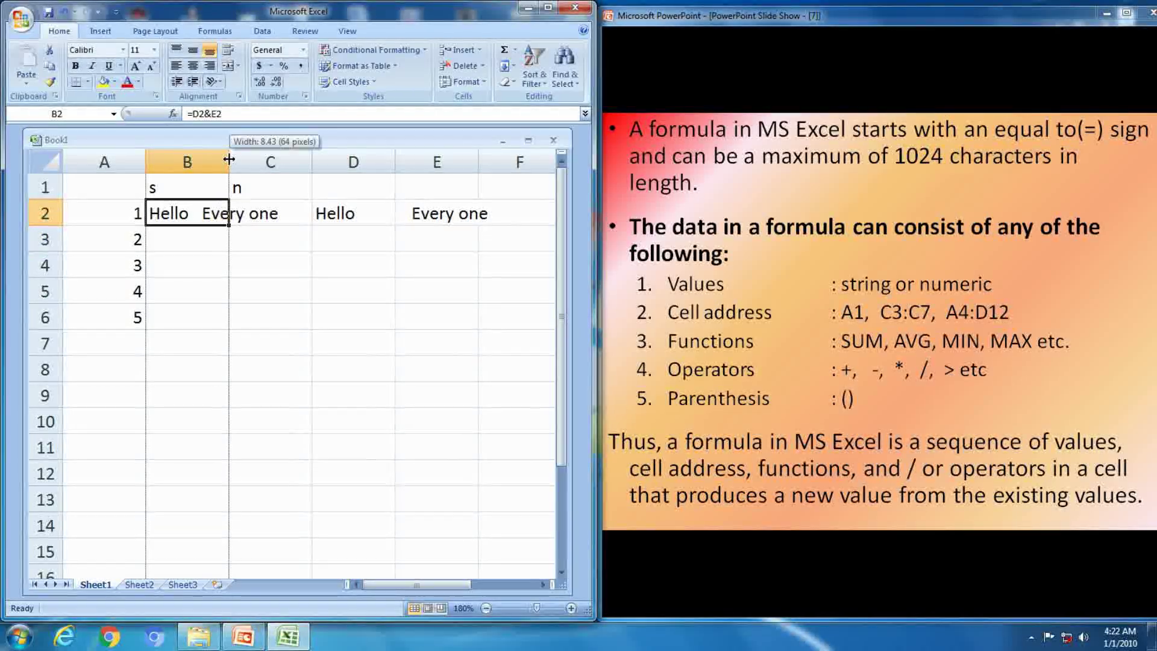
Autofit column B wider and column D narrower to fit their contents
{"action": "double_click", "coordinate": [229, 158]}
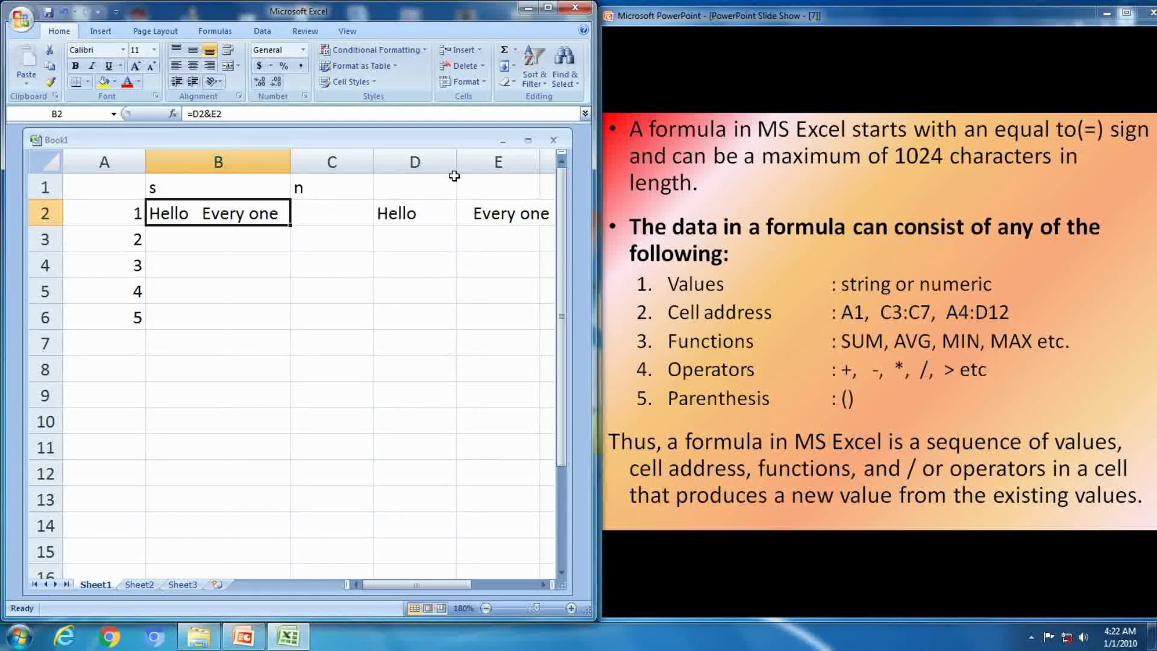
{"action": "double_click", "coordinate": [456, 162]}
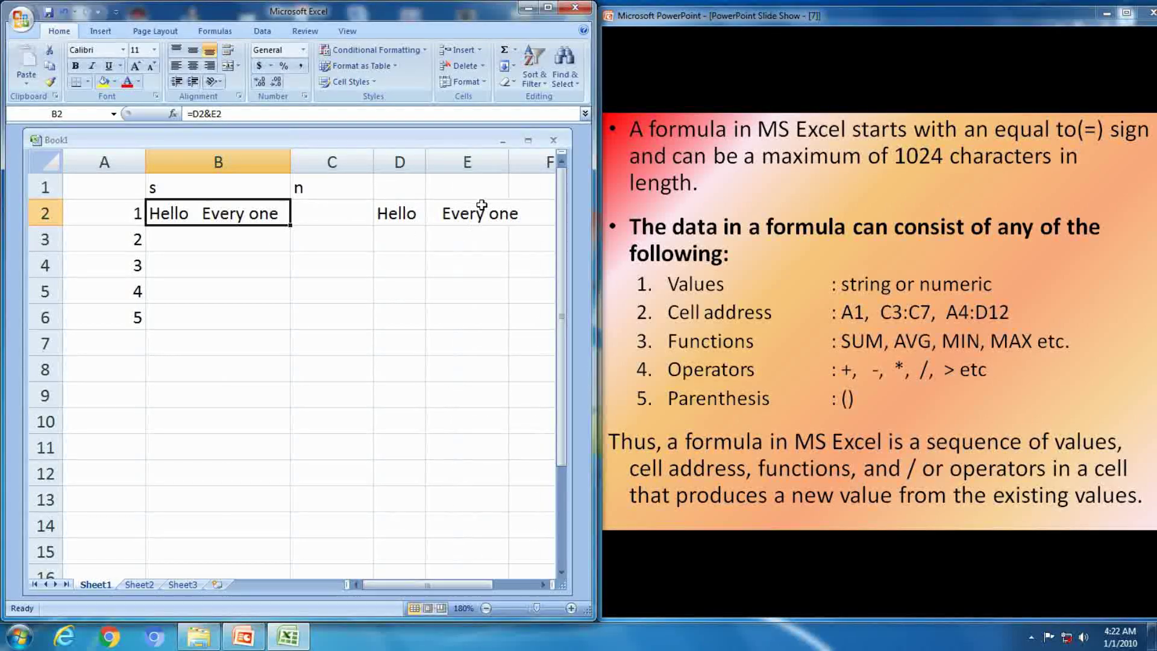
{"action": "left_click", "coordinate": [244, 237]}
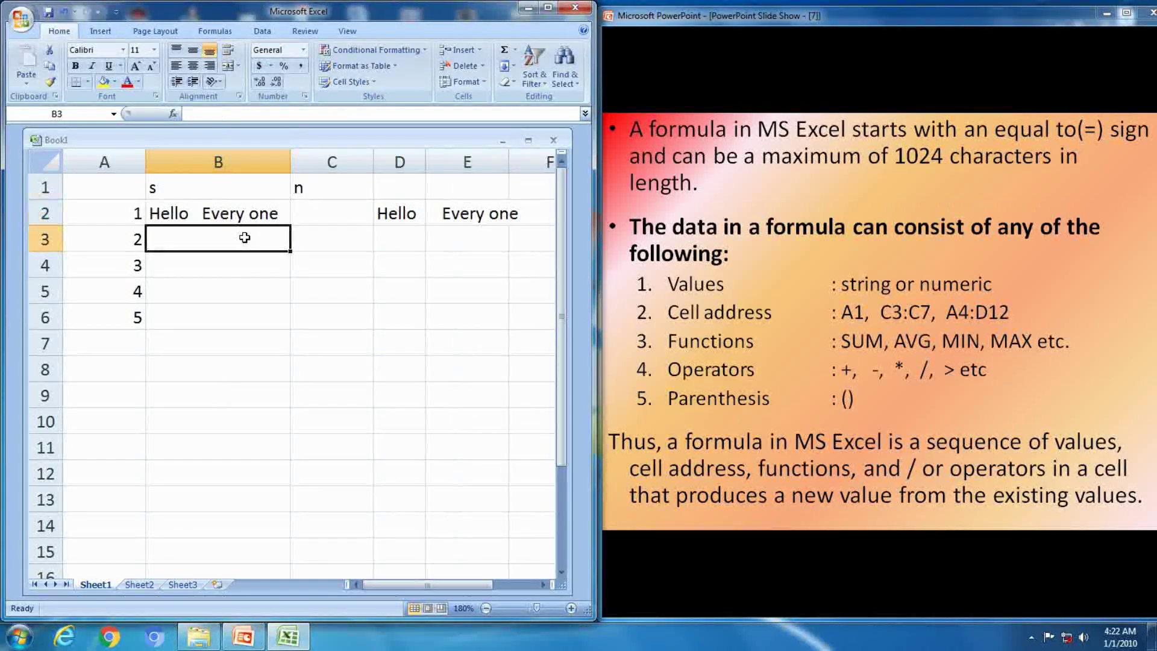
Enter =7*6 in C2 so it displays 42
{"action": "left_click", "coordinate": [320, 212]}
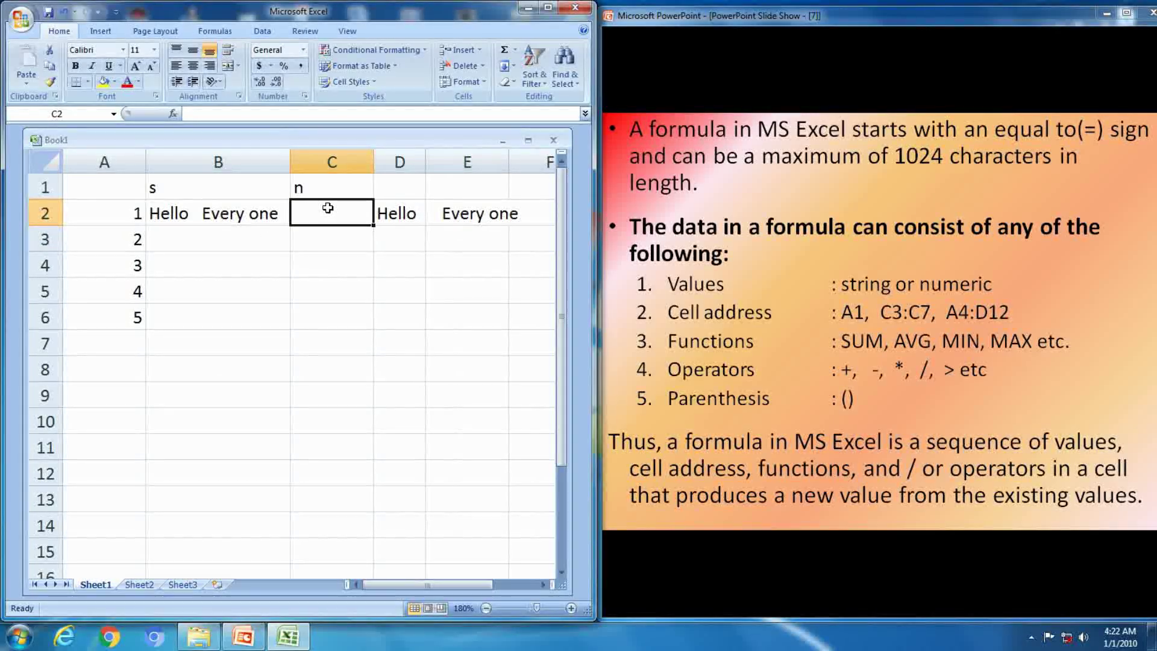
{"action": "type", "text": "="}
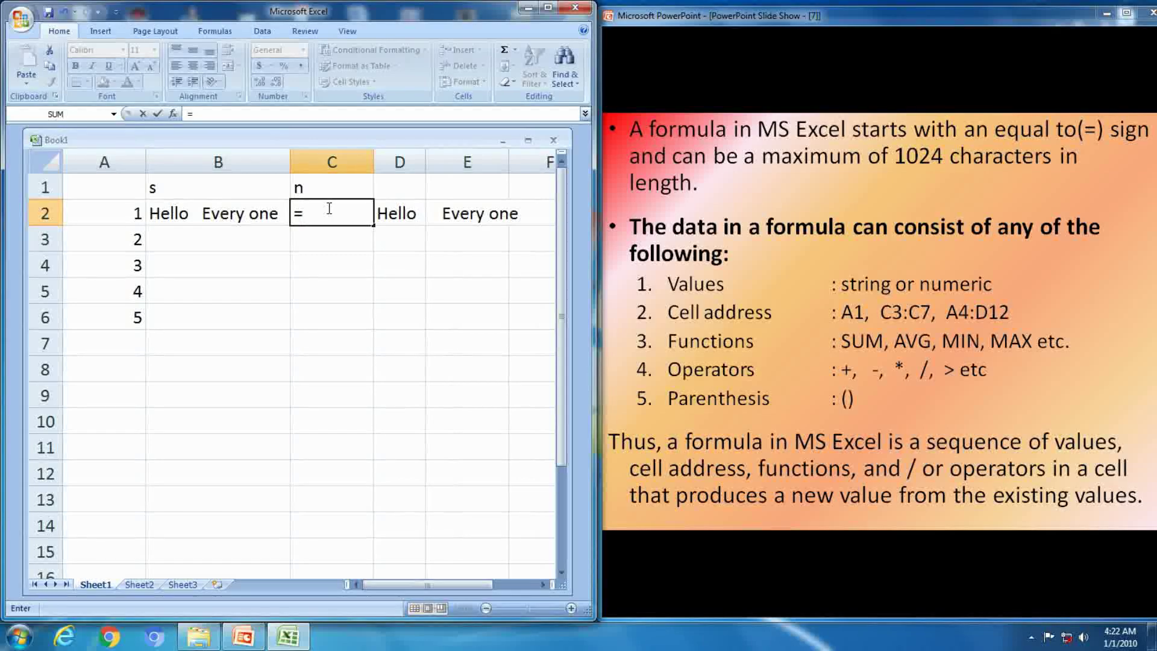
{"action": "type", "text": "7*6"}
{"action": "key", "text": "Return"}
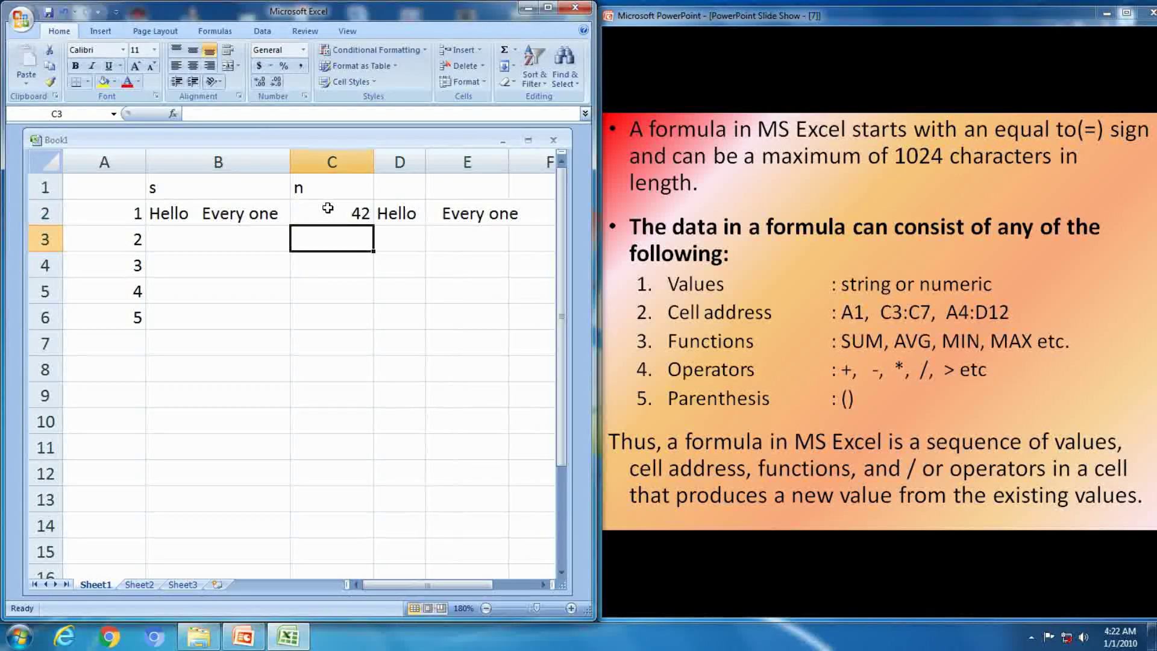
{"action": "left_click", "coordinate": [278, 238]}
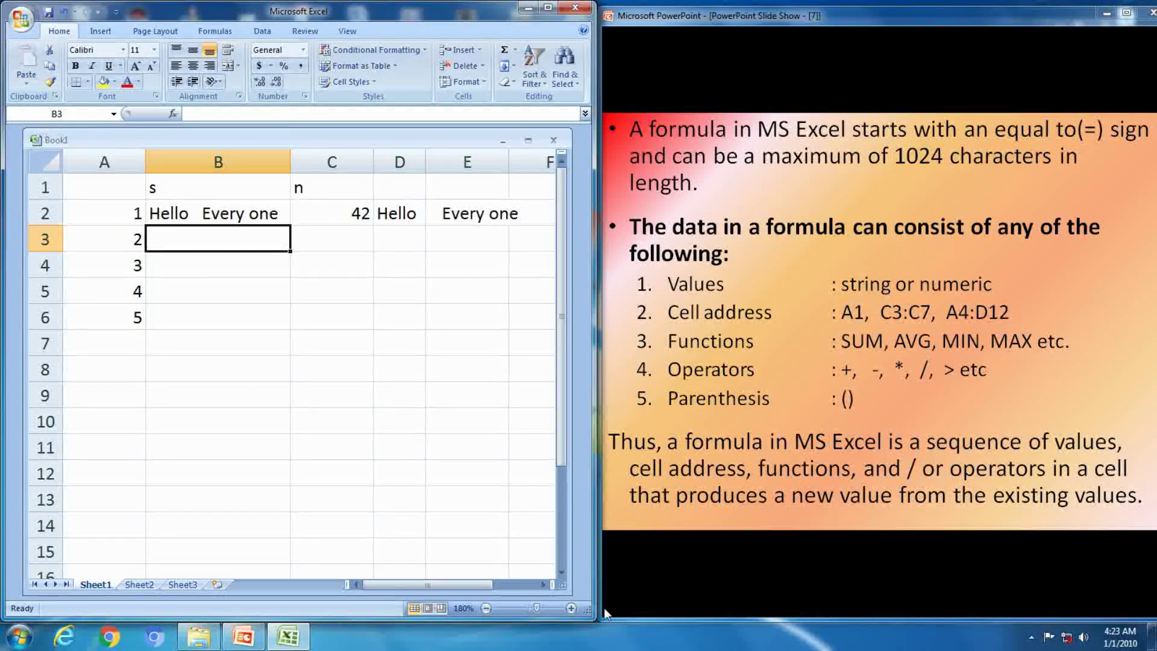
Zoom the sheet in slightly, ending at 190% with columns A to E visible
{"action": "left_click", "coordinate": [571, 609]}
{"action": "left_click", "coordinate": [571, 608]}
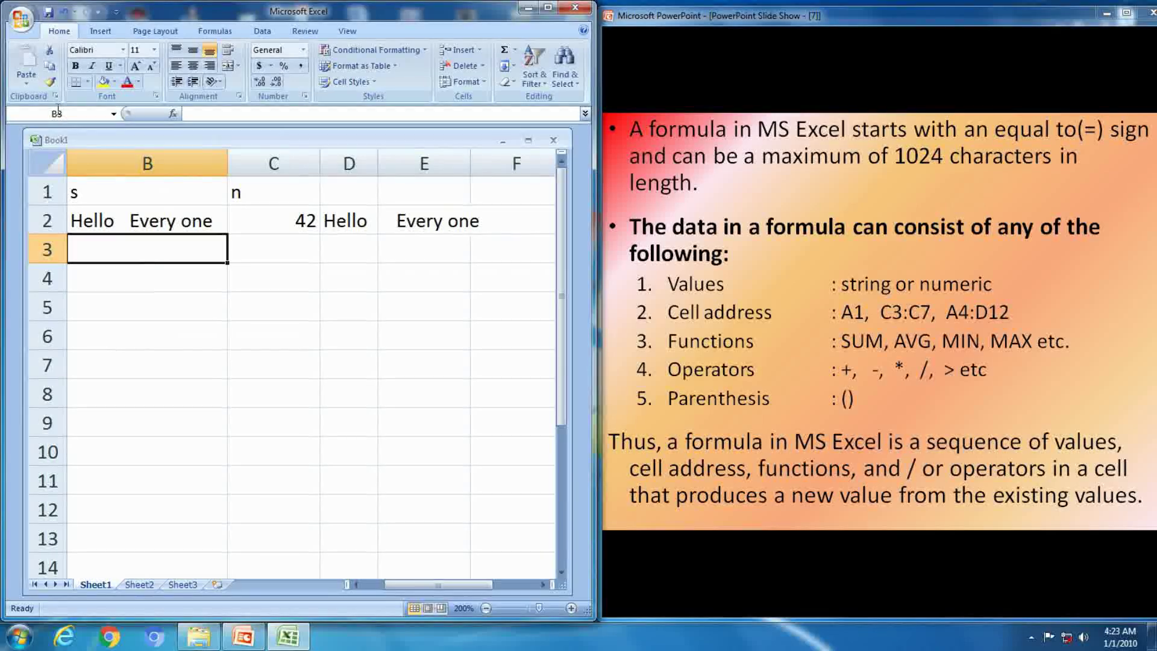
{"action": "left_click", "coordinate": [486, 608]}
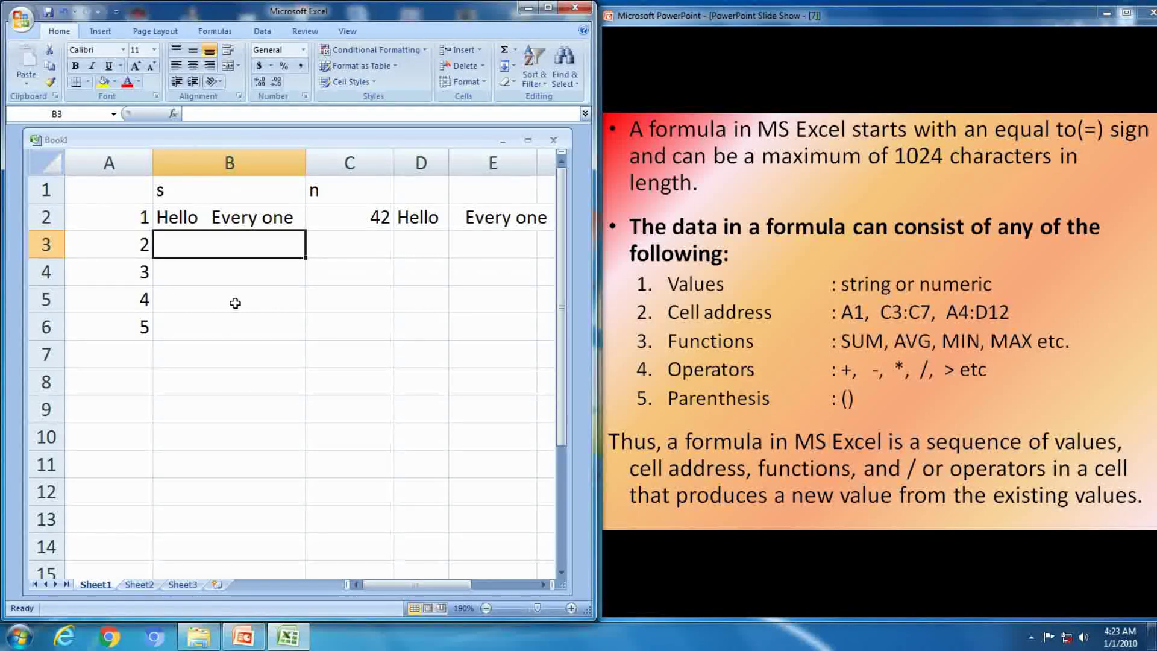
Enter =SUM(456,789,123) in B4 so it displays 1368, and check its formula
{"action": "left_click", "coordinate": [230, 281]}
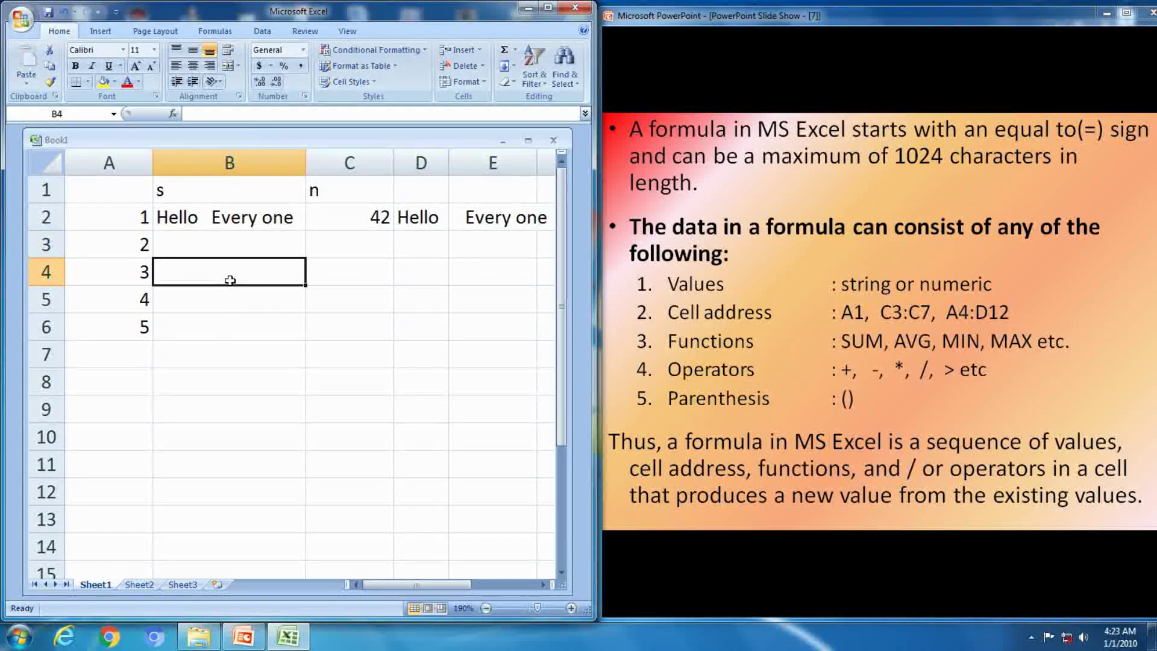
{"action": "type", "text": "="}
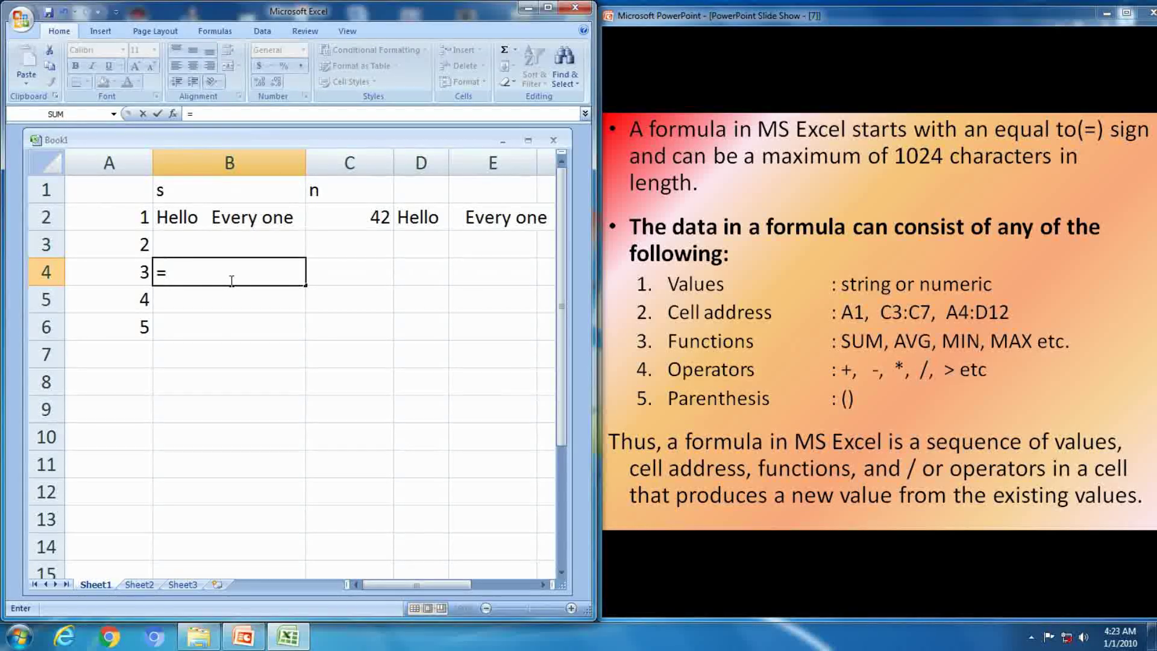
{"action": "type", "text": "sum"}
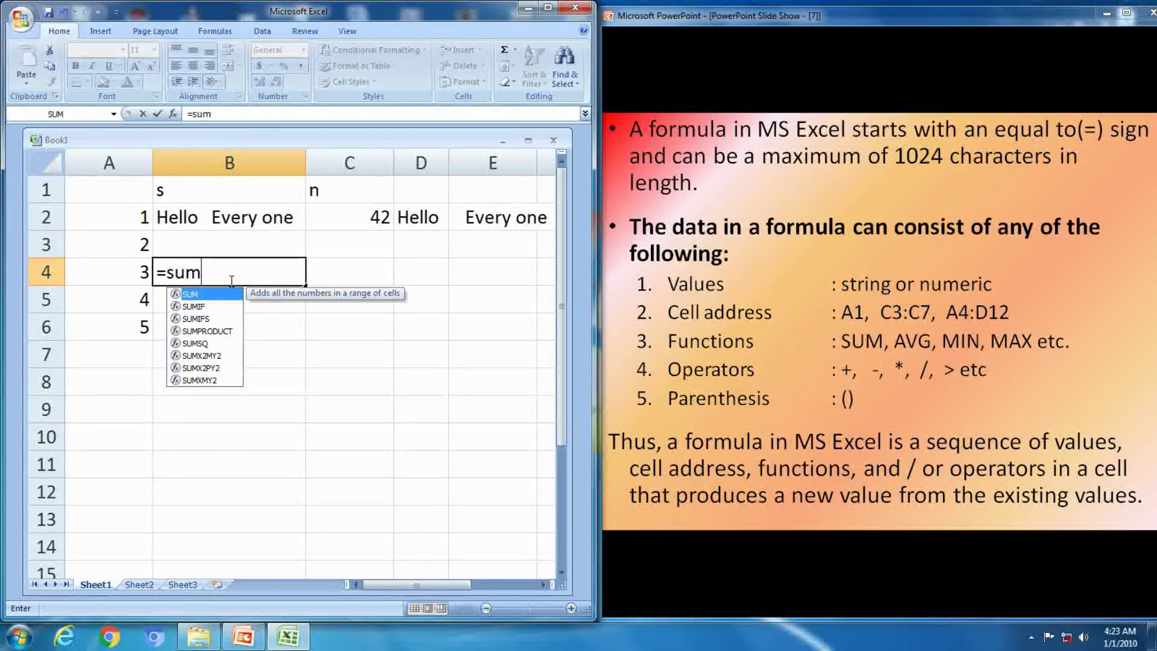
{"action": "type", "text": "("}
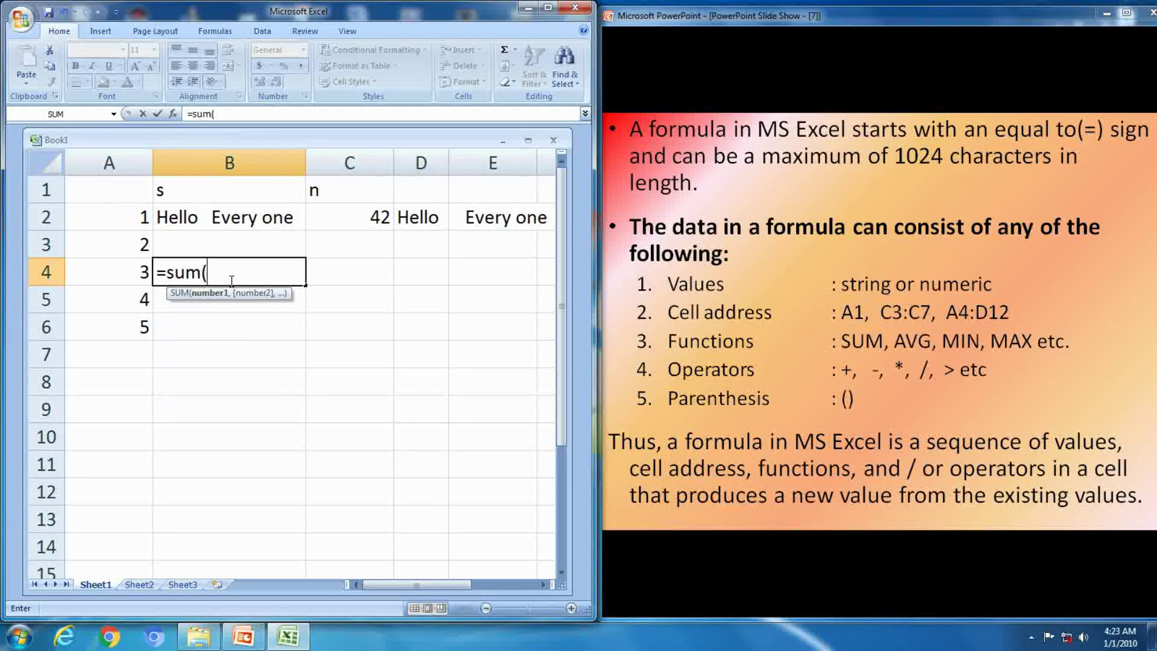
{"action": "type", "text": "456,"}
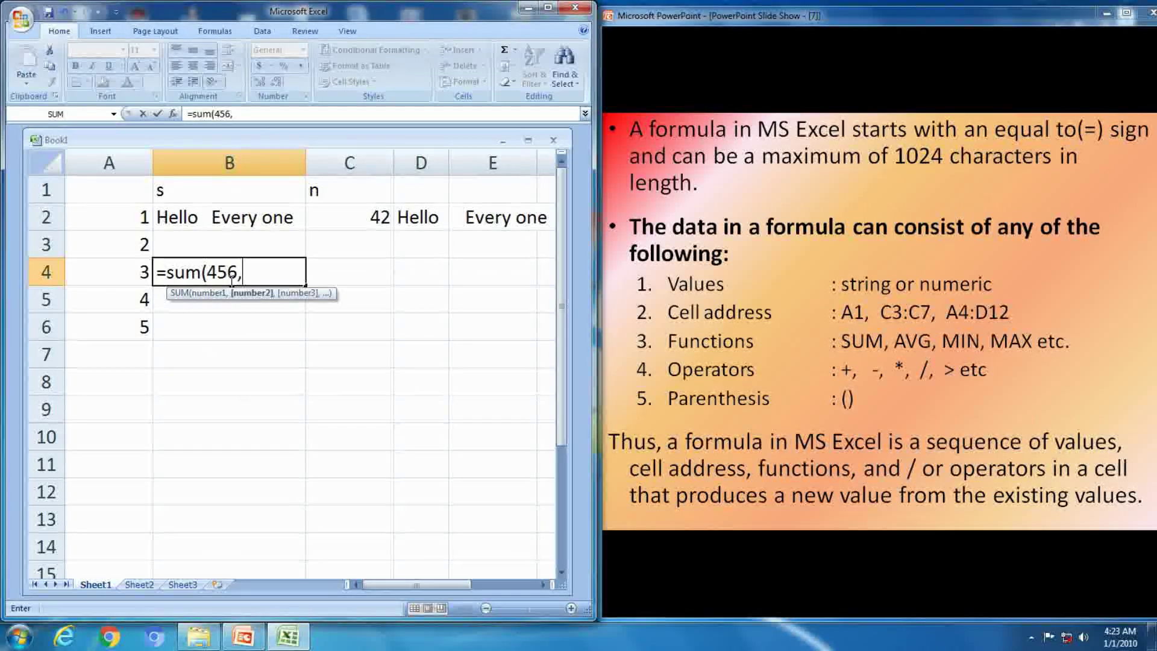
{"action": "type", "text": "789"}
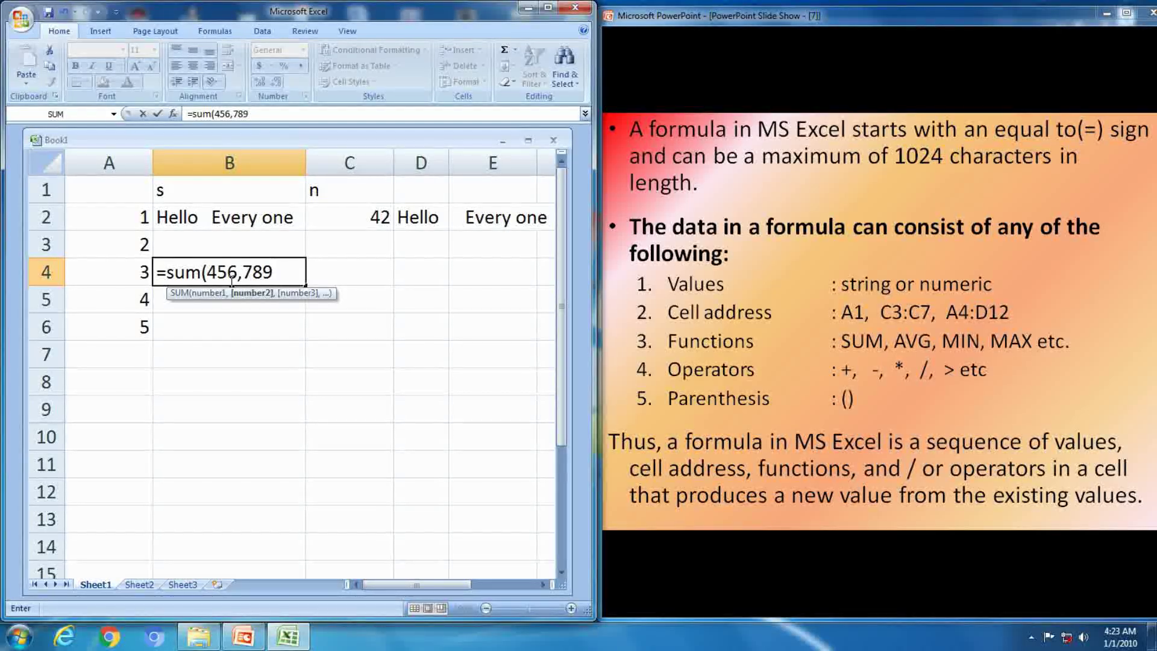
{"action": "type", "text": ",123"}
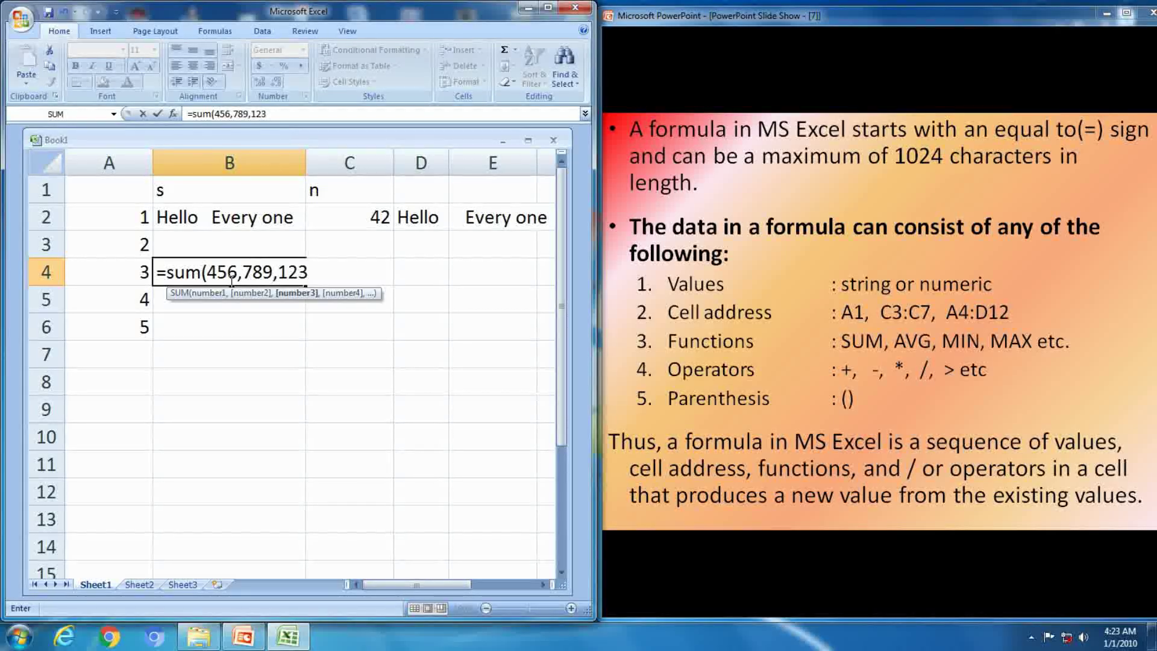
{"action": "type", "text": ")"}
{"action": "key", "text": "Return"}
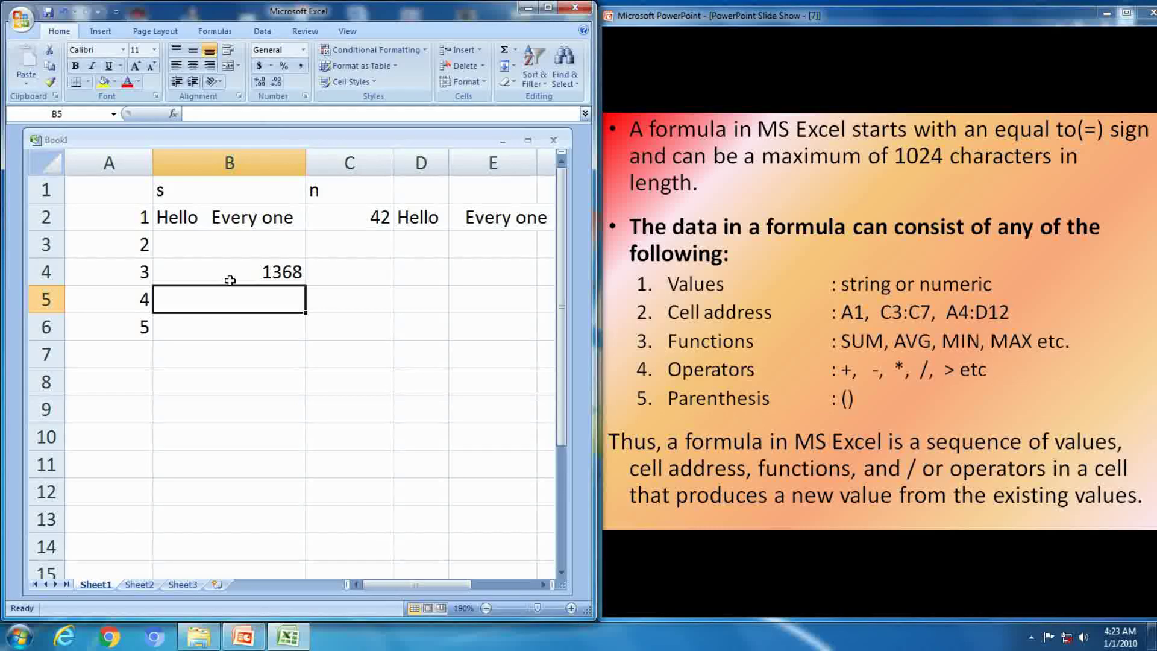
{"action": "left_click", "coordinate": [230, 280]}
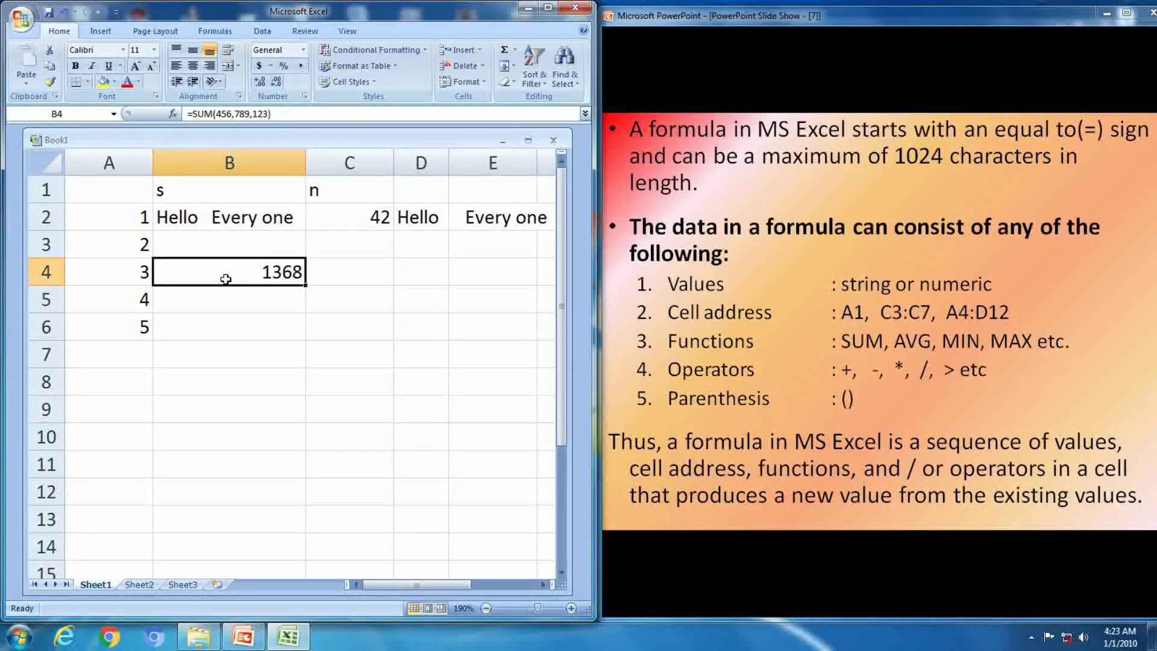
{"action": "left_click", "coordinate": [255, 306]}
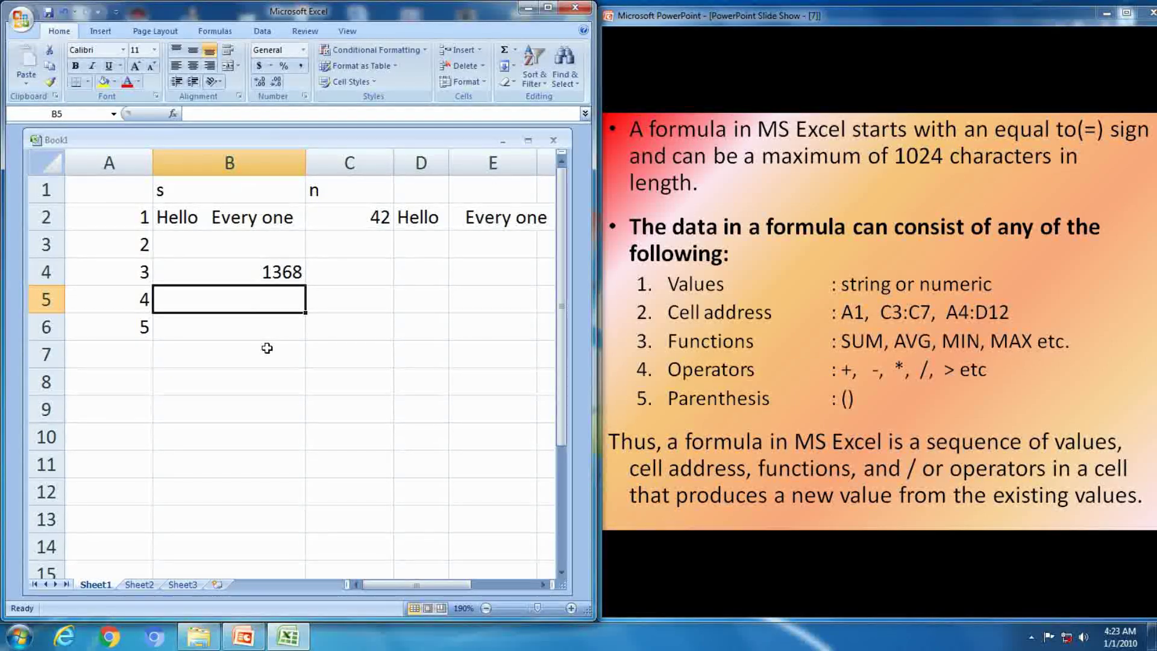
Enter =62/2 in B5 so it shows 31, then start a new formula in B6
{"action": "type", "text": "="}
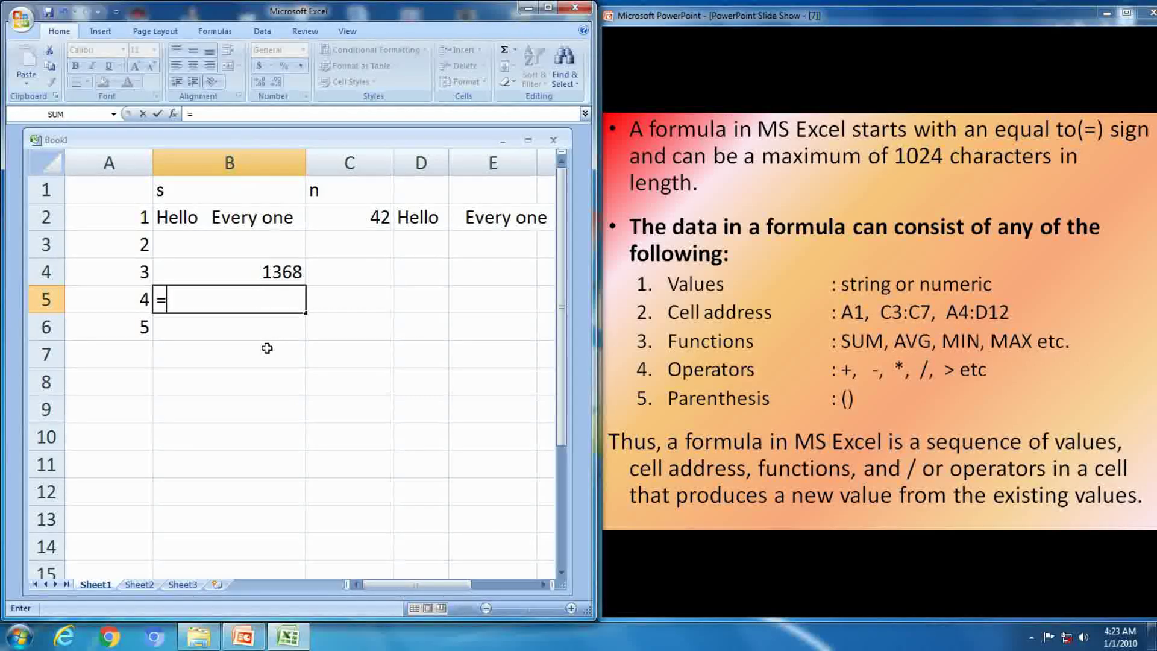
{"action": "type", "text": "62/"}
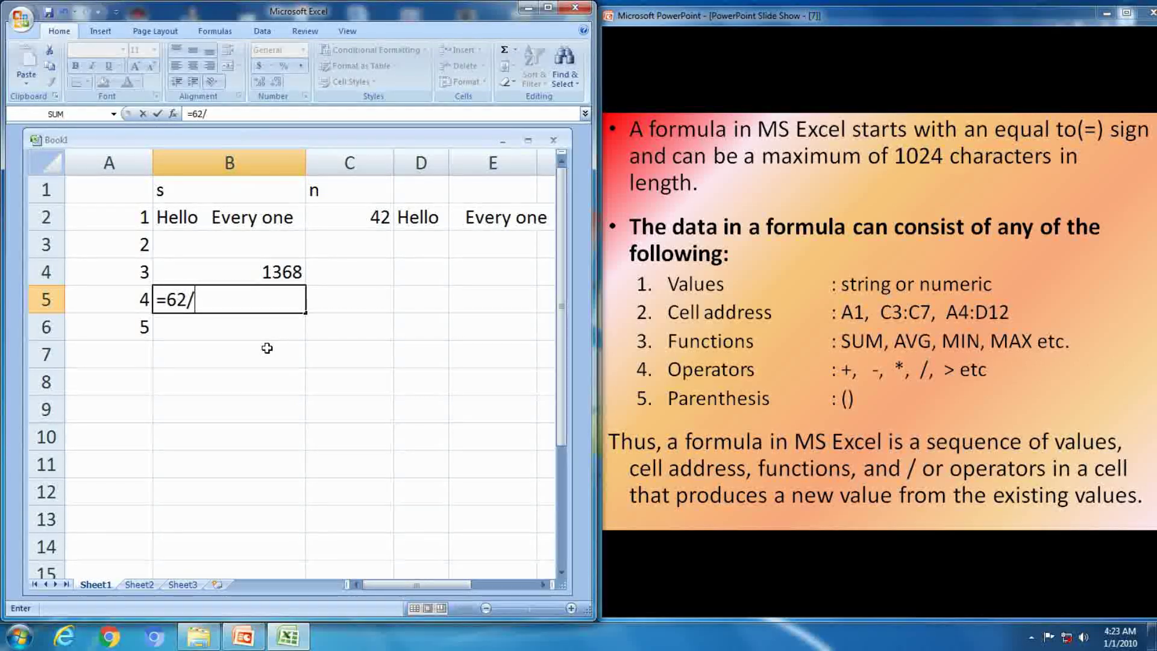
{"action": "type", "text": "2"}
{"action": "key", "text": "Return"}
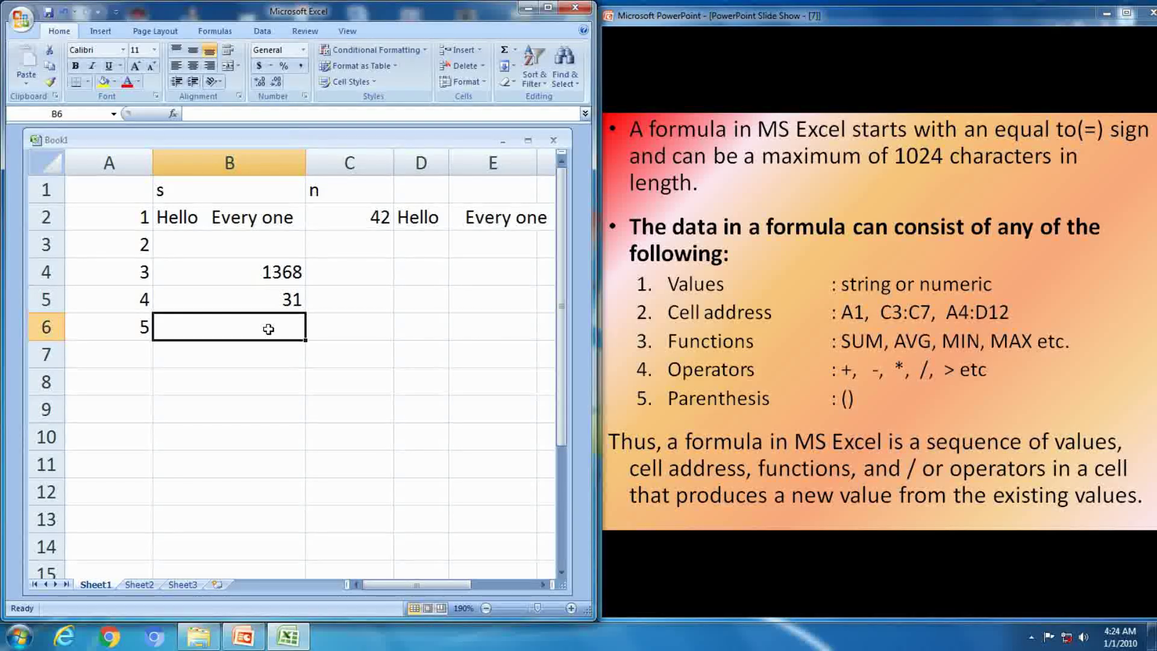
{"action": "type", "text": "=("}
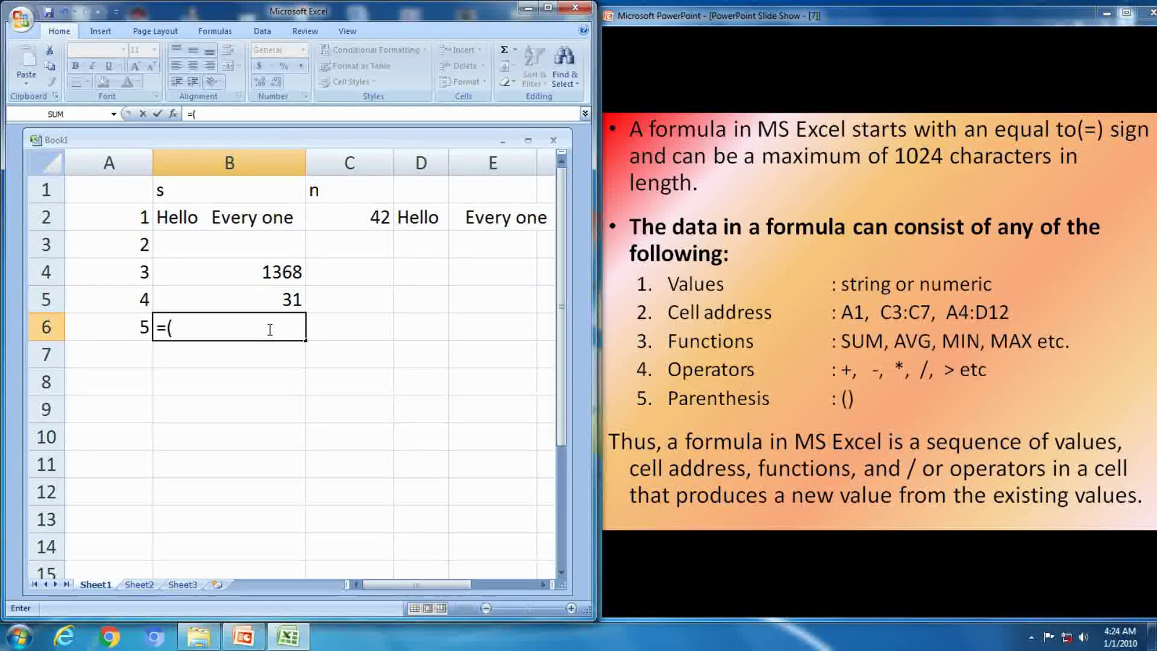
Commit an unfinished =av entry in B6, then delete the resulting #NAME? error
{"action": "key", "text": "BackSpace"}
{"action": "type", "text": "avg"}
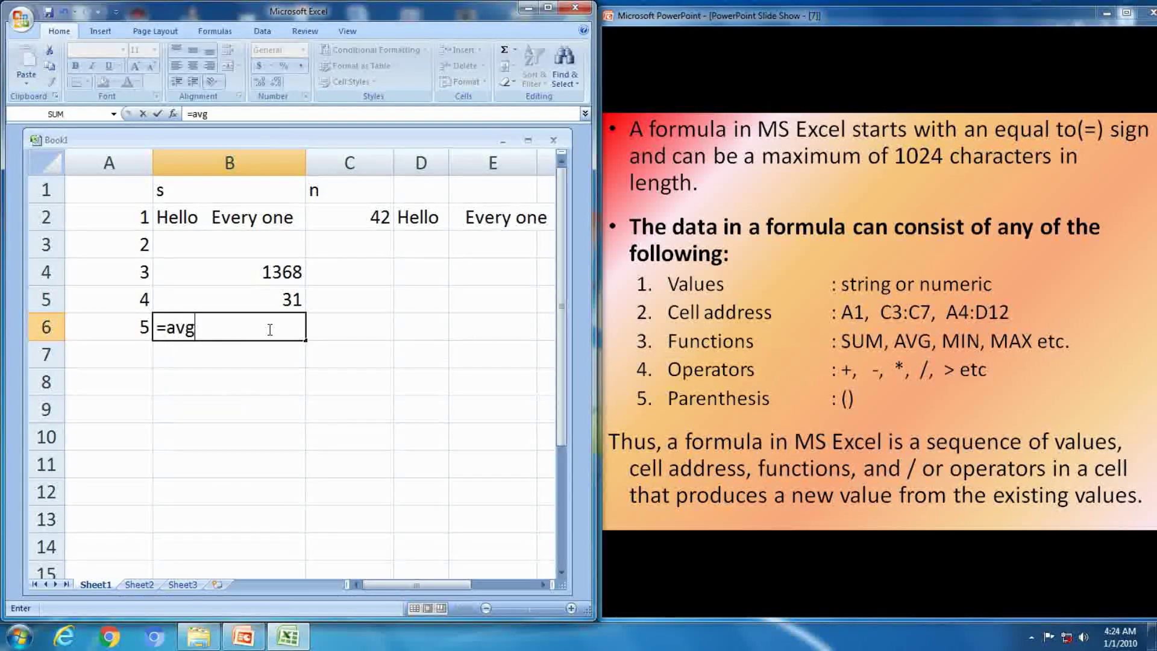
{"action": "key", "text": "BackSpace"}
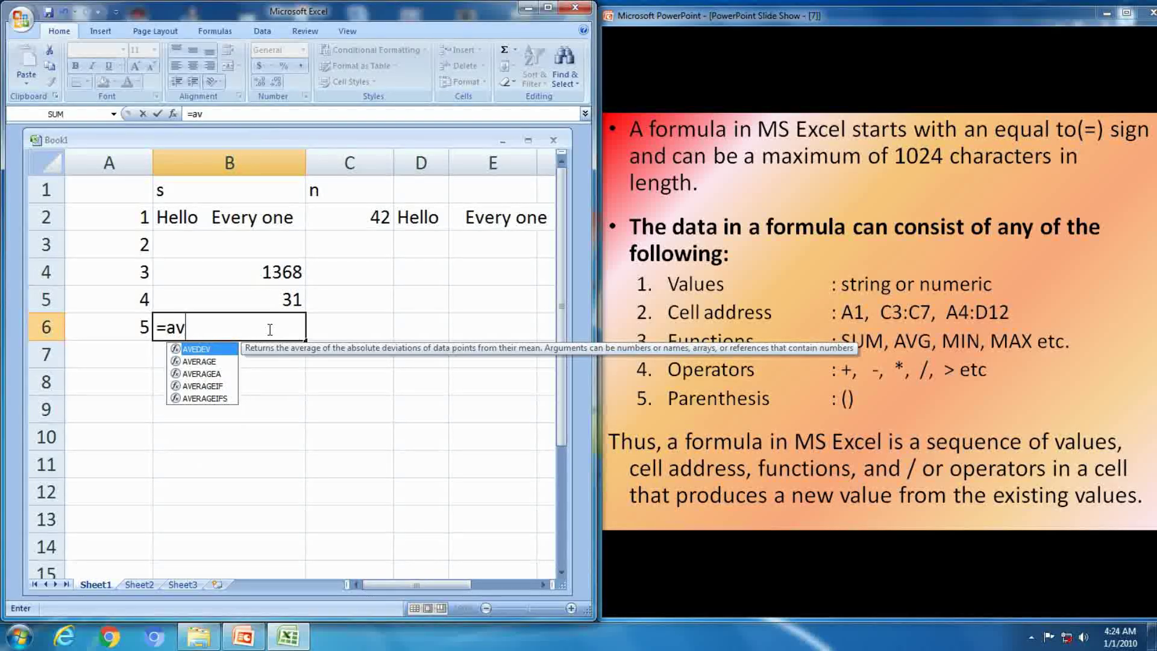
{"action": "type", "text": "ve"}
{"action": "key", "text": "BackSpace"}
{"action": "key", "text": "BackSpace"}
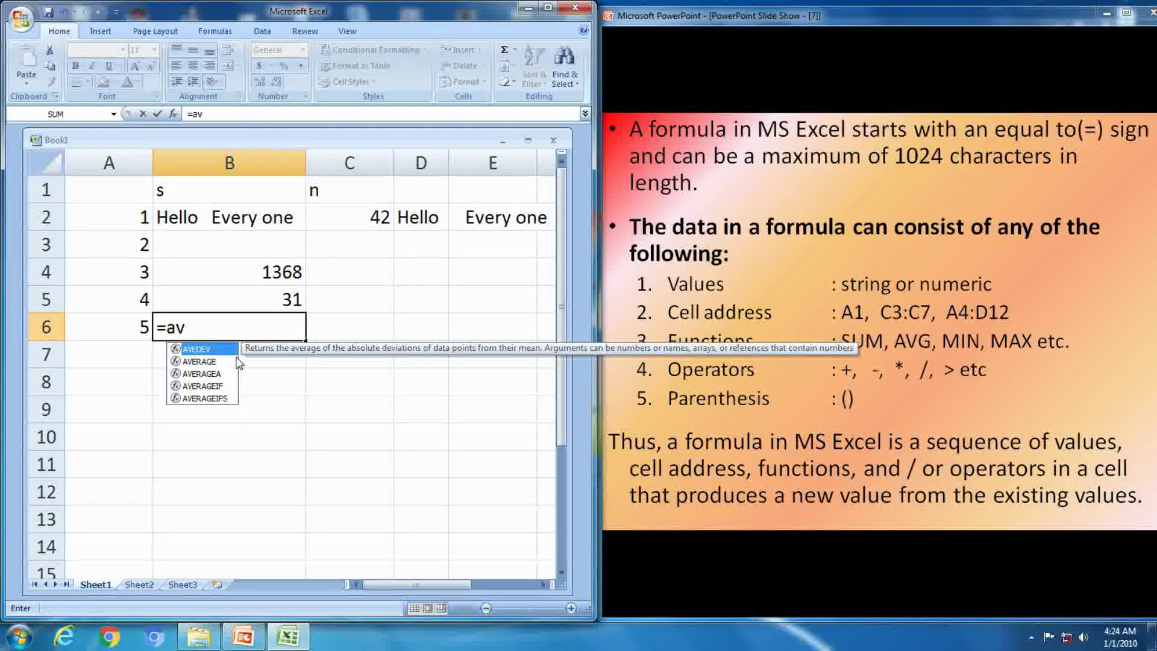
{"action": "left_click", "coordinate": [208, 362]}
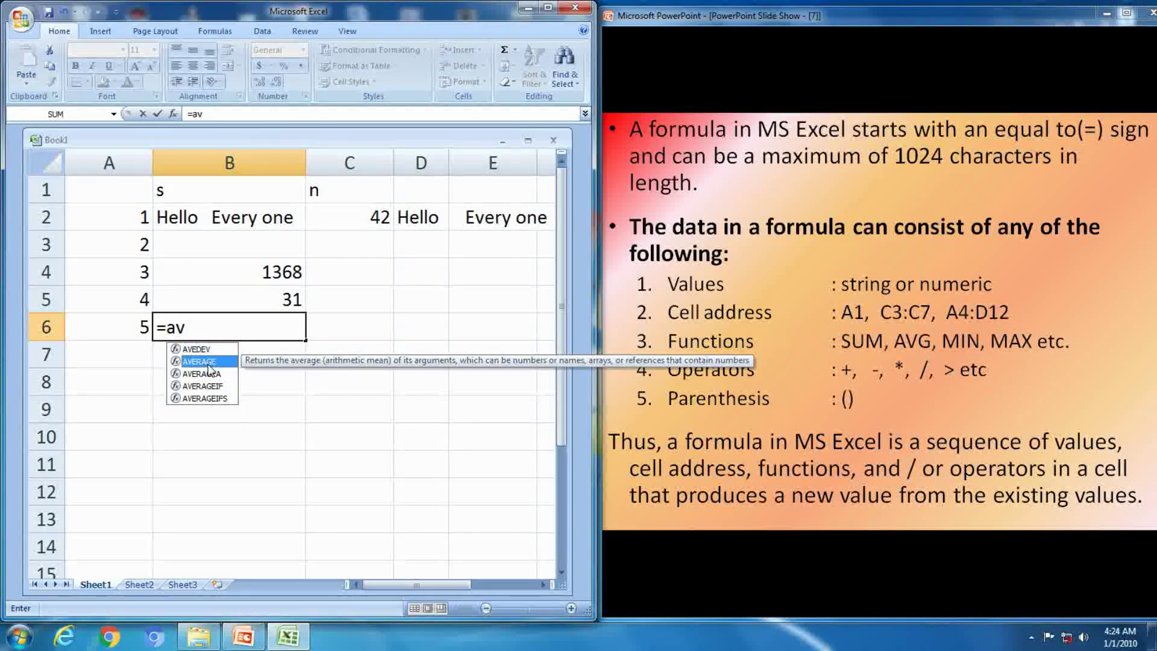
{"action": "key", "text": "Return"}
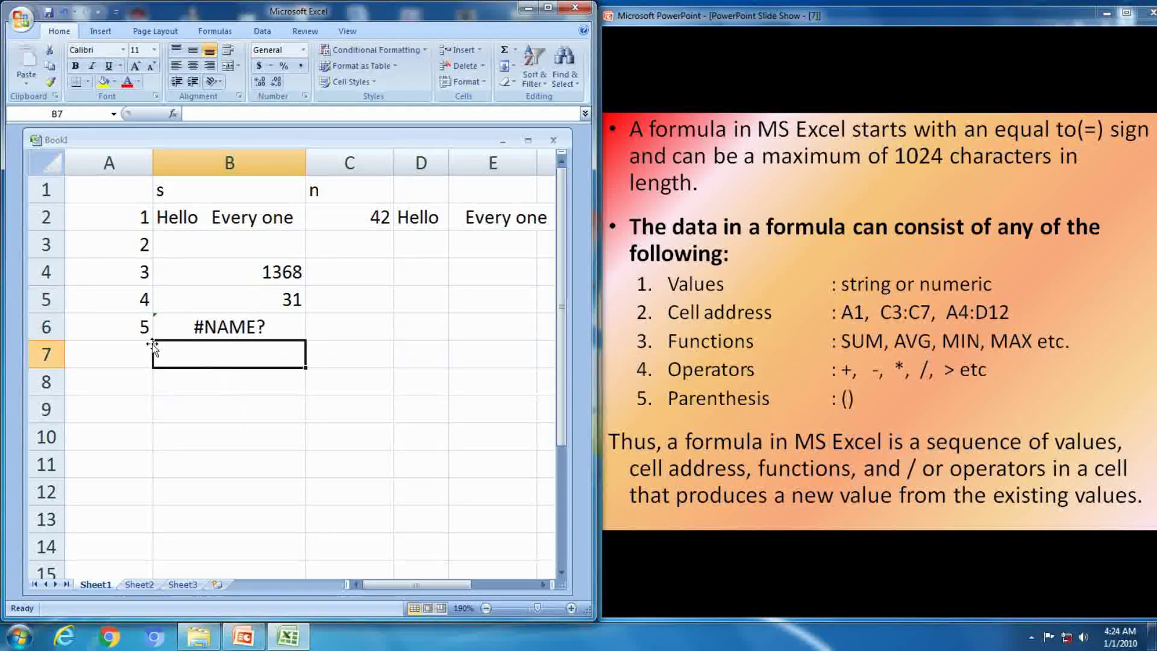
{"action": "left_click", "coordinate": [191, 329]}
{"action": "key", "text": "Delete"}
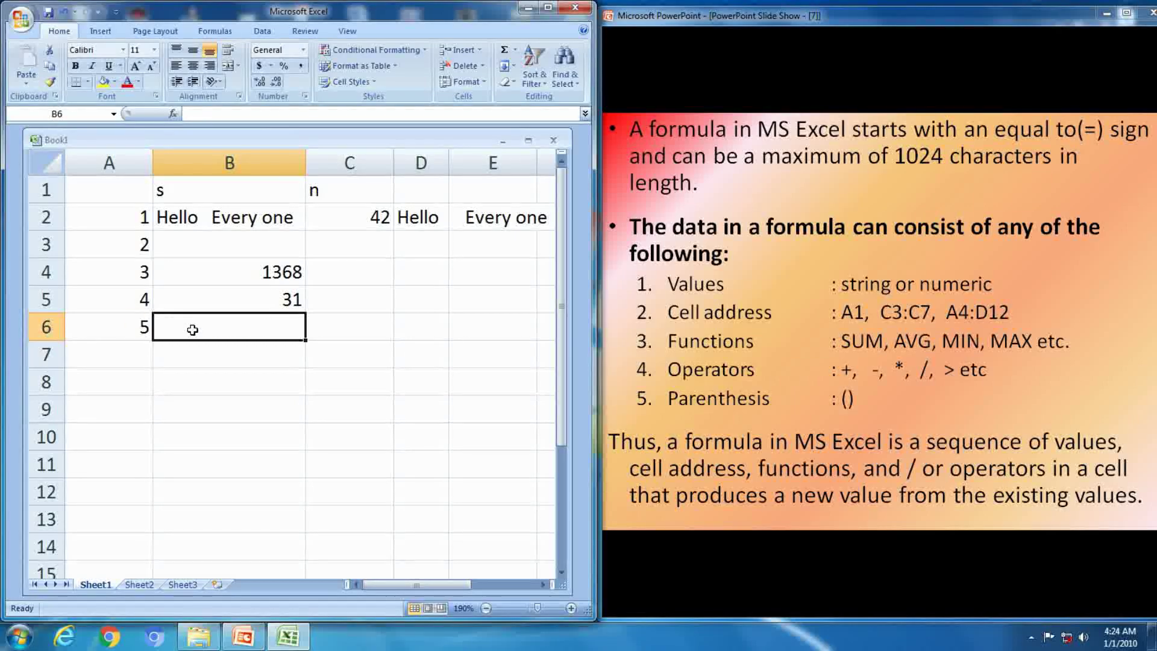
Enter =average(45,78,12) in B6 so it shows 45, then move to B8
{"action": "type", "text": "="}
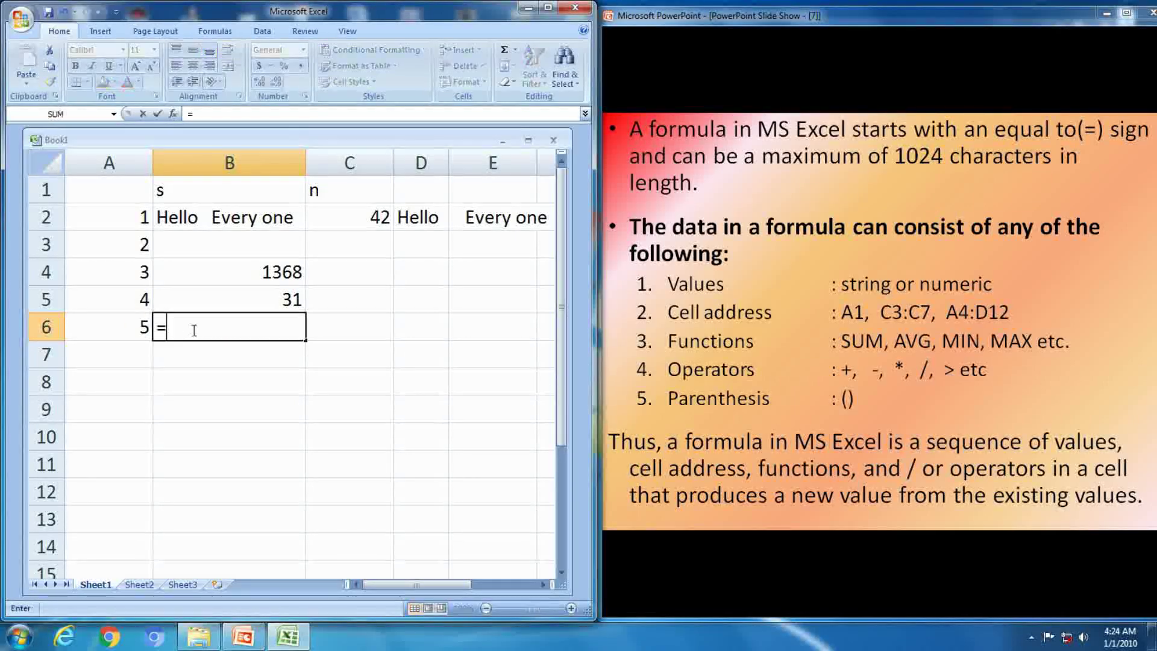
{"action": "type", "text": "averag"}
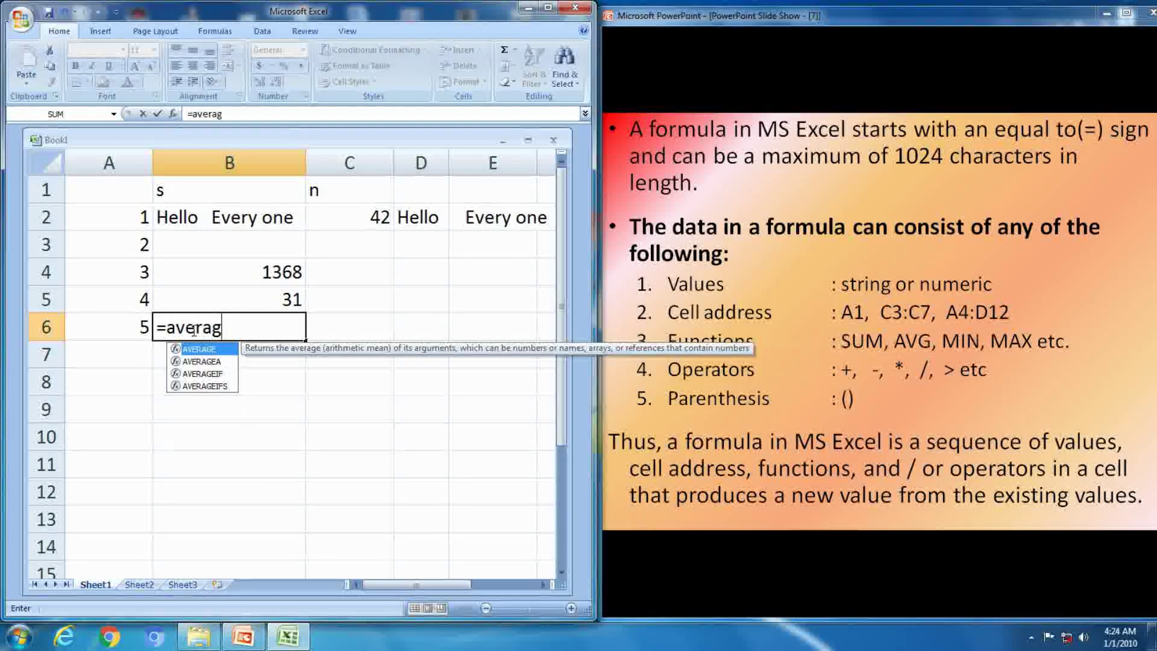
{"action": "type", "text": "e("}
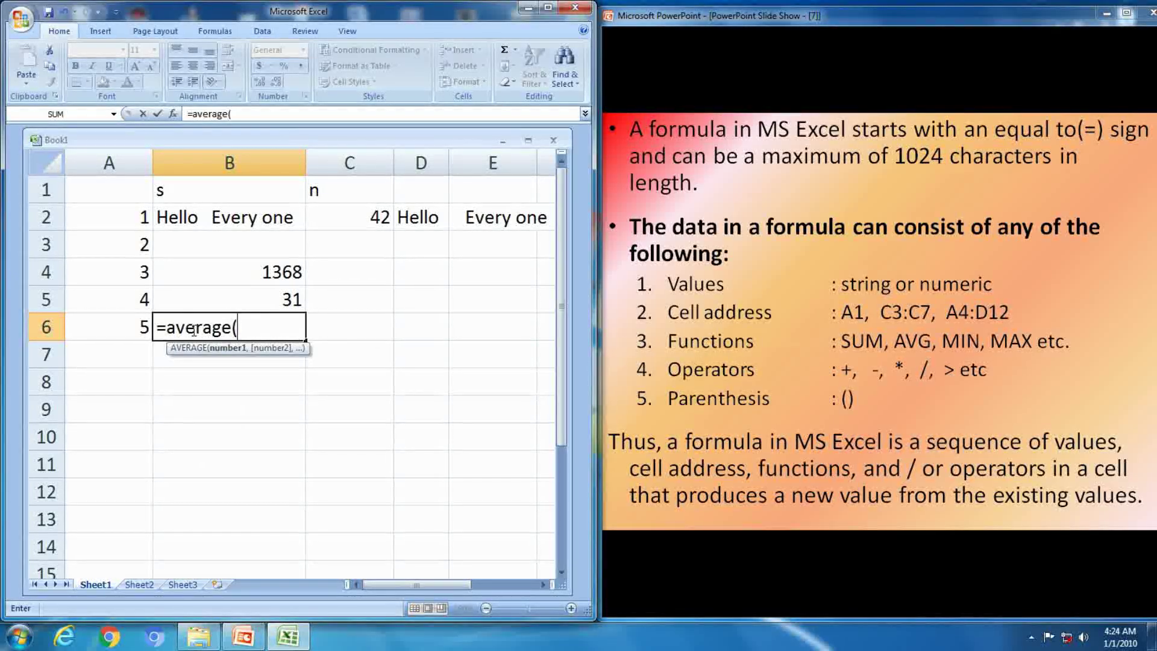
{"action": "type", "text": "45,78"}
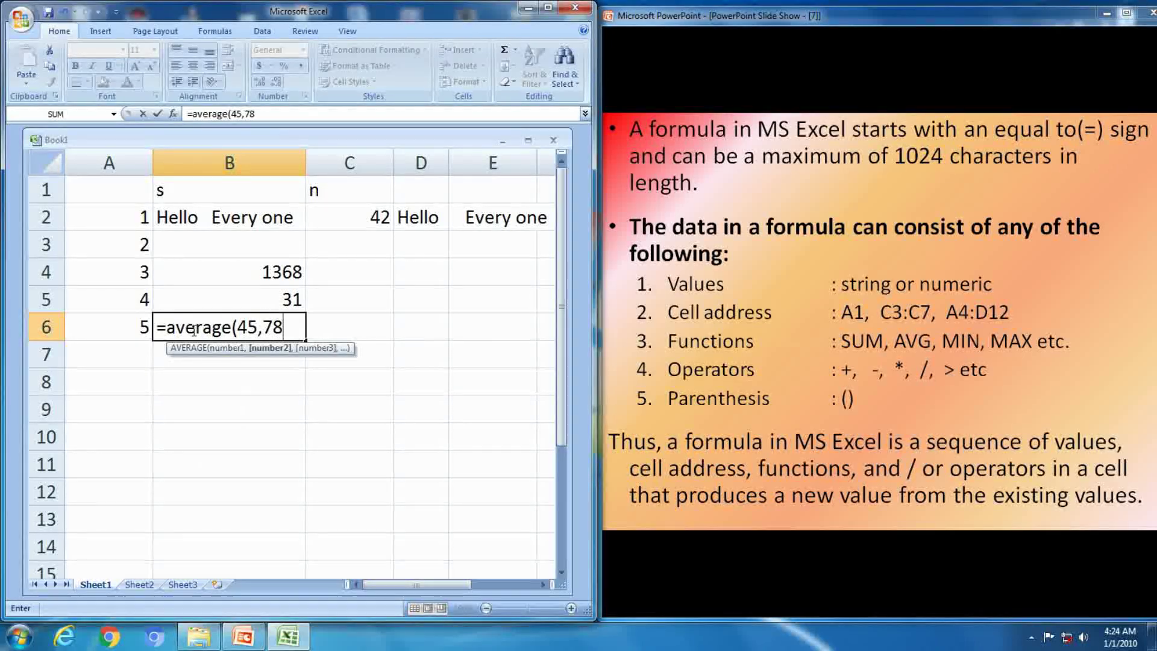
{"action": "type", "text": ",12)"}
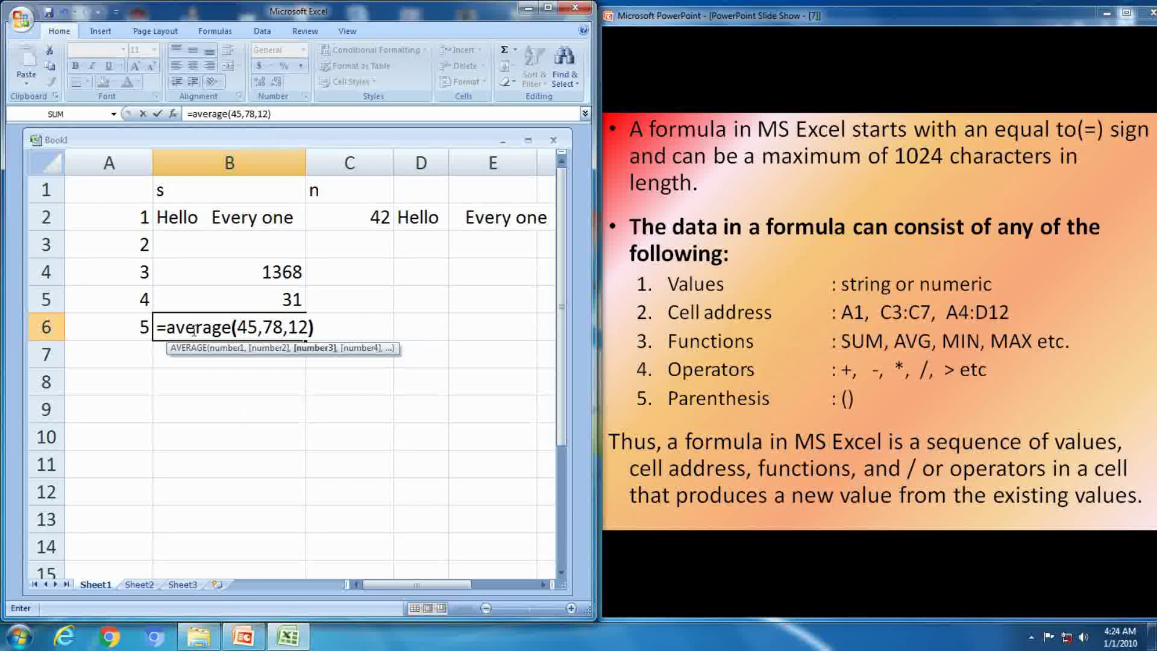
{"action": "key", "text": "Return"}
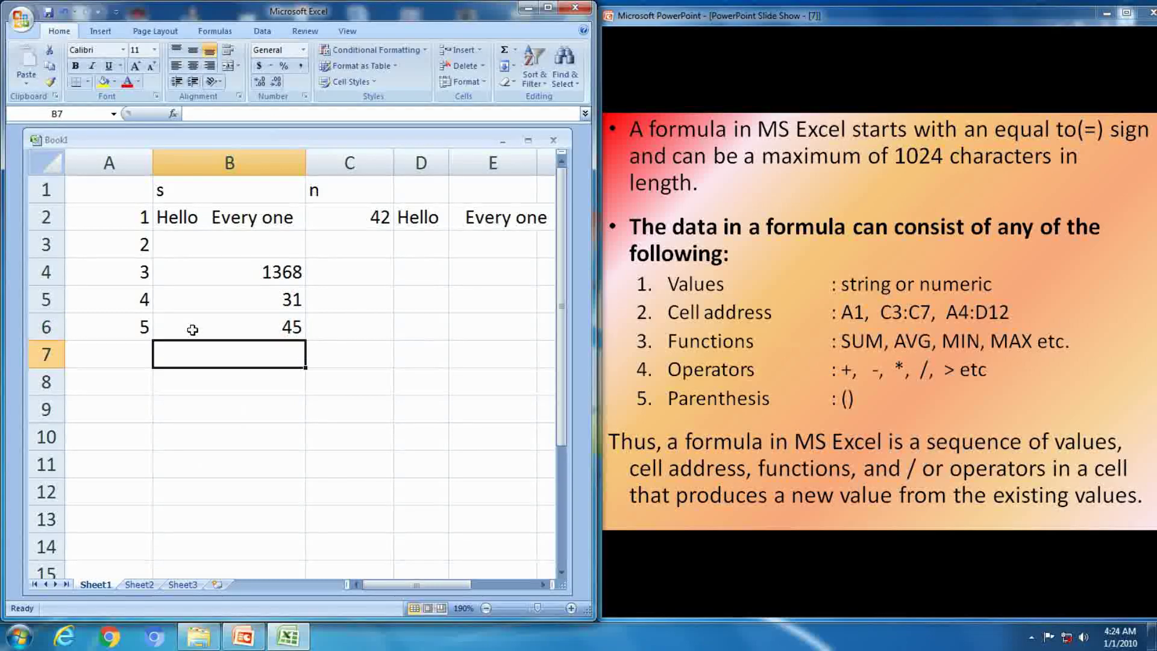
{"action": "left_click", "coordinate": [197, 382]}
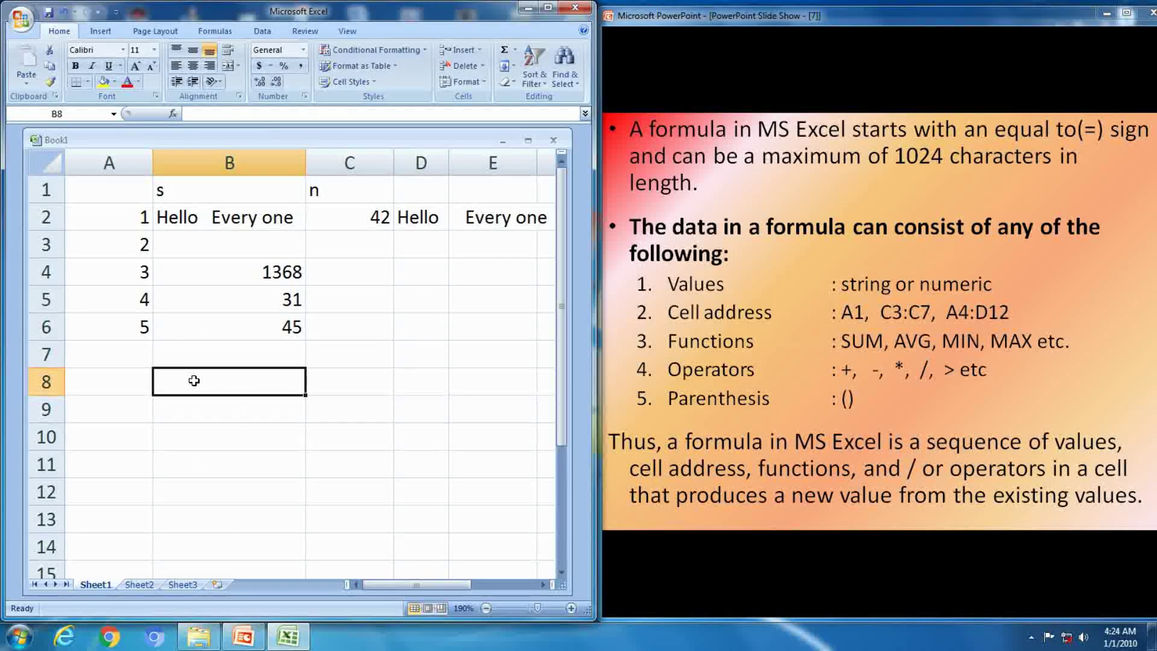
{"action": "left_click", "coordinate": [1094, 305]}
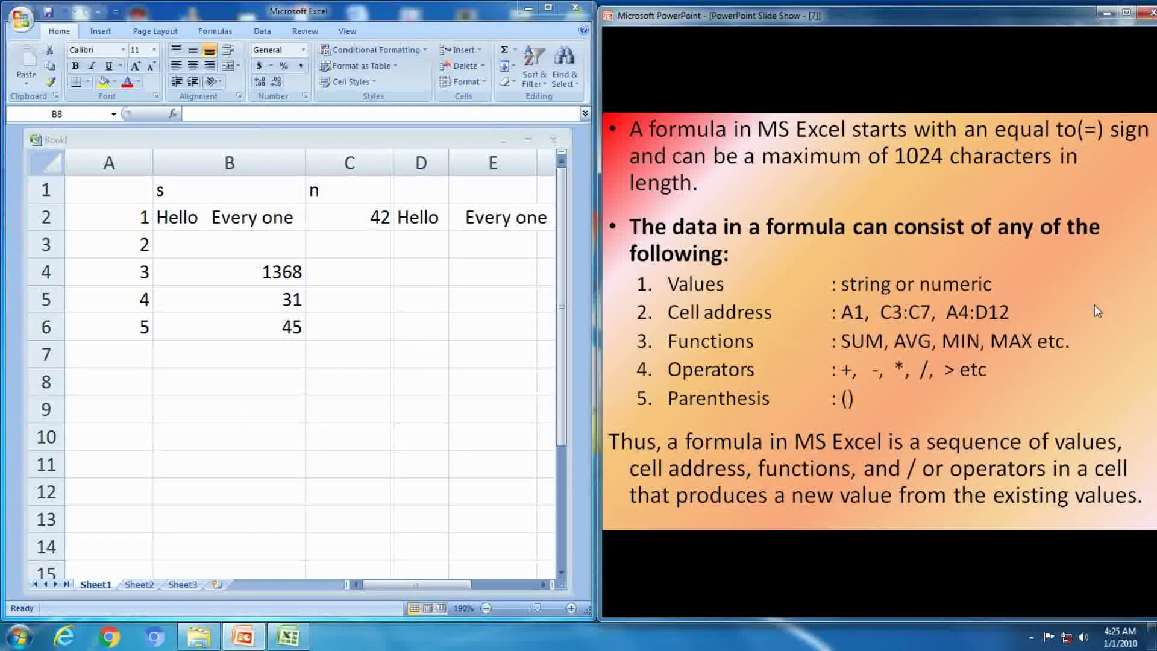
Advance the slide show to the Cell And Range References slide
{"action": "left_click", "coordinate": [1095, 304]}
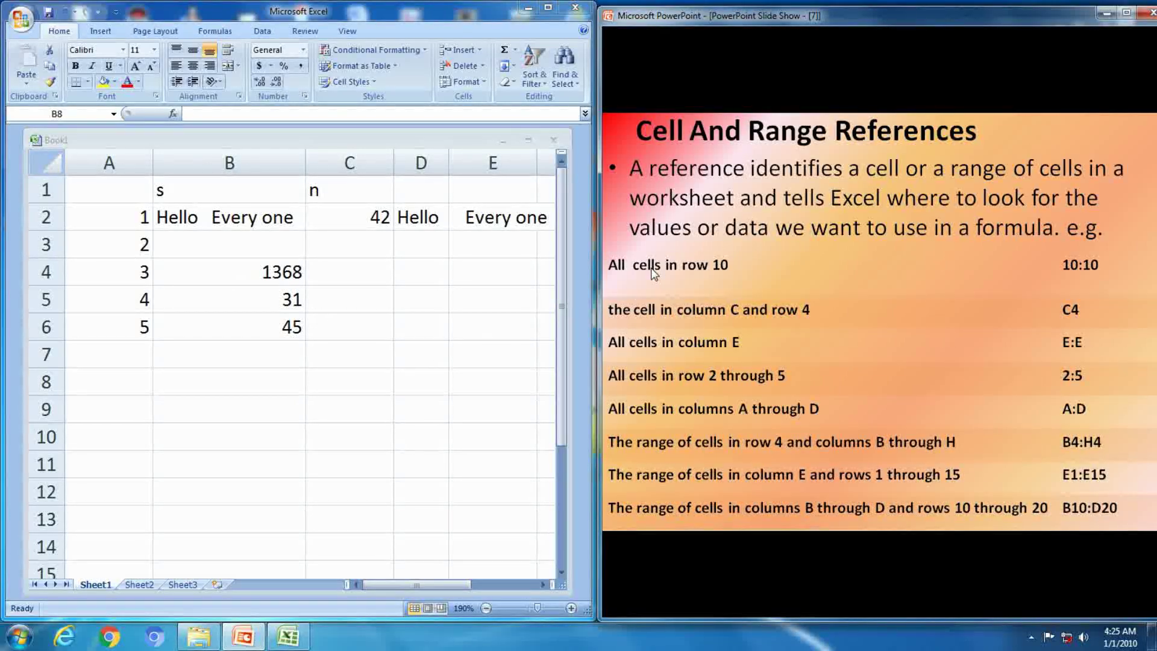
{"action": "left_click", "coordinate": [197, 386]}
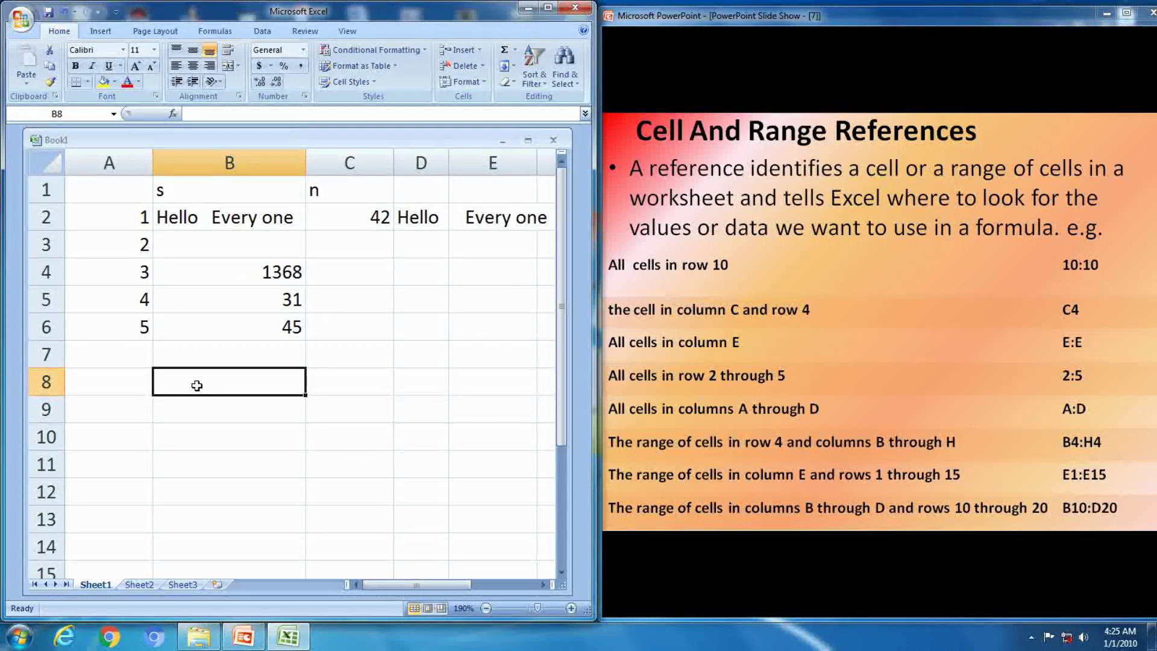
Start a formula in B7, trying the 10:10 and C4 references and deleting each
{"action": "left_click", "coordinate": [210, 354]}
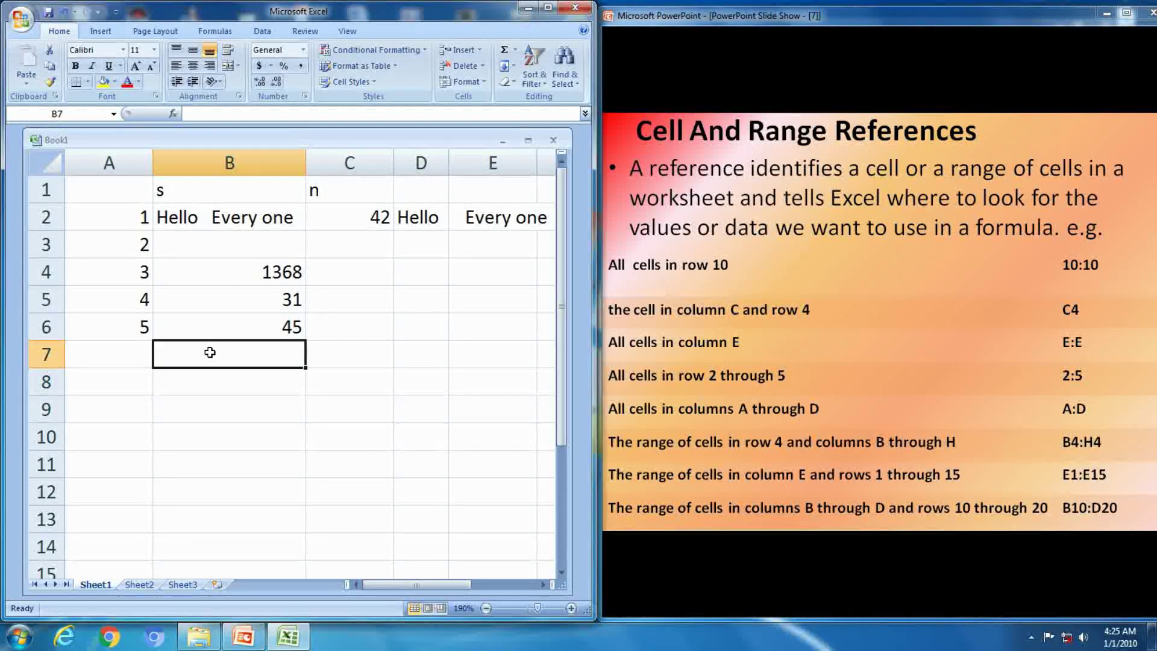
{"action": "type", "text": "="}
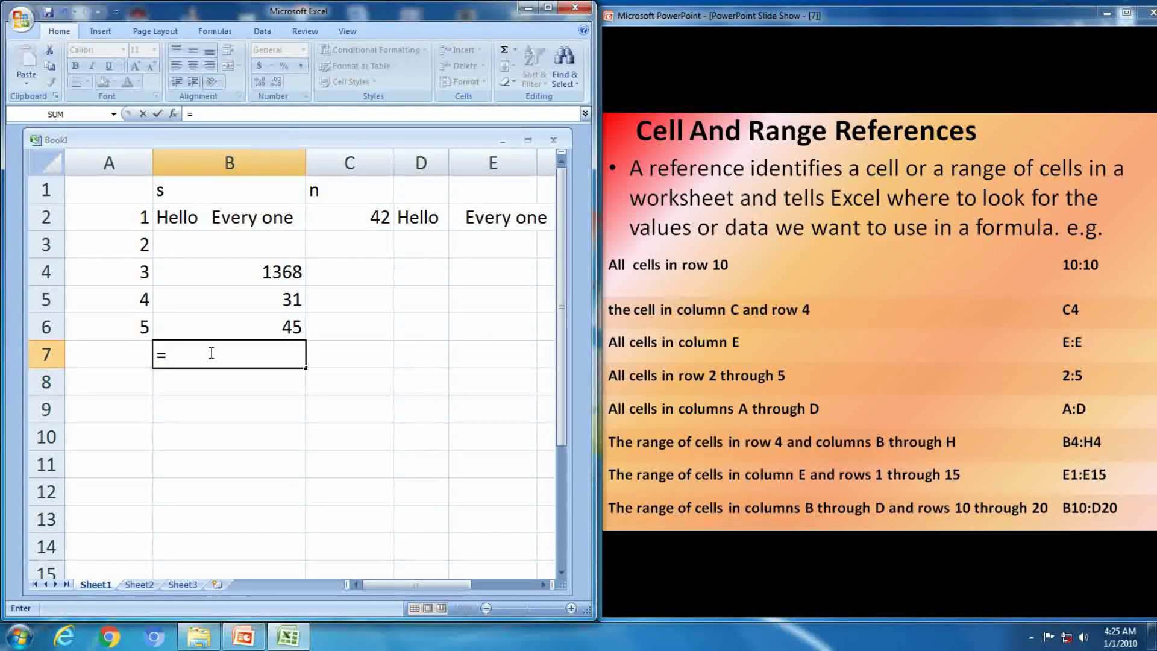
{"action": "left_click", "coordinate": [46, 437]}
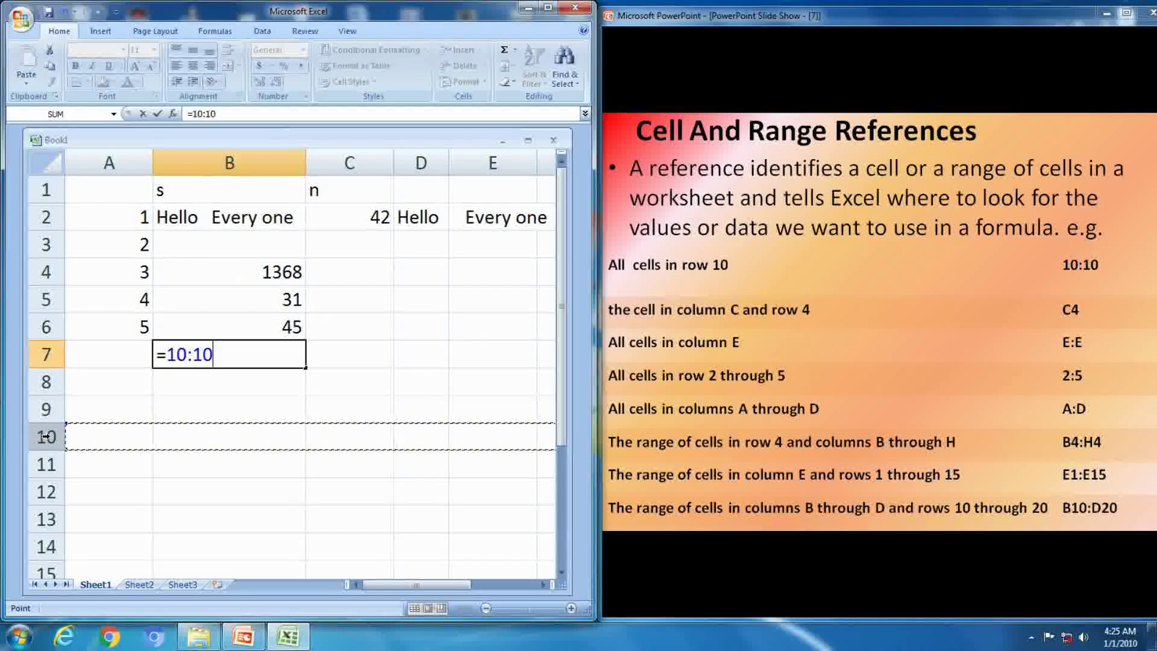
{"action": "key", "text": "BackSpace"}
{"action": "key", "text": "BackSpace"}
{"action": "key", "text": "BackSpace"}
{"action": "key", "text": "BackSpace"}
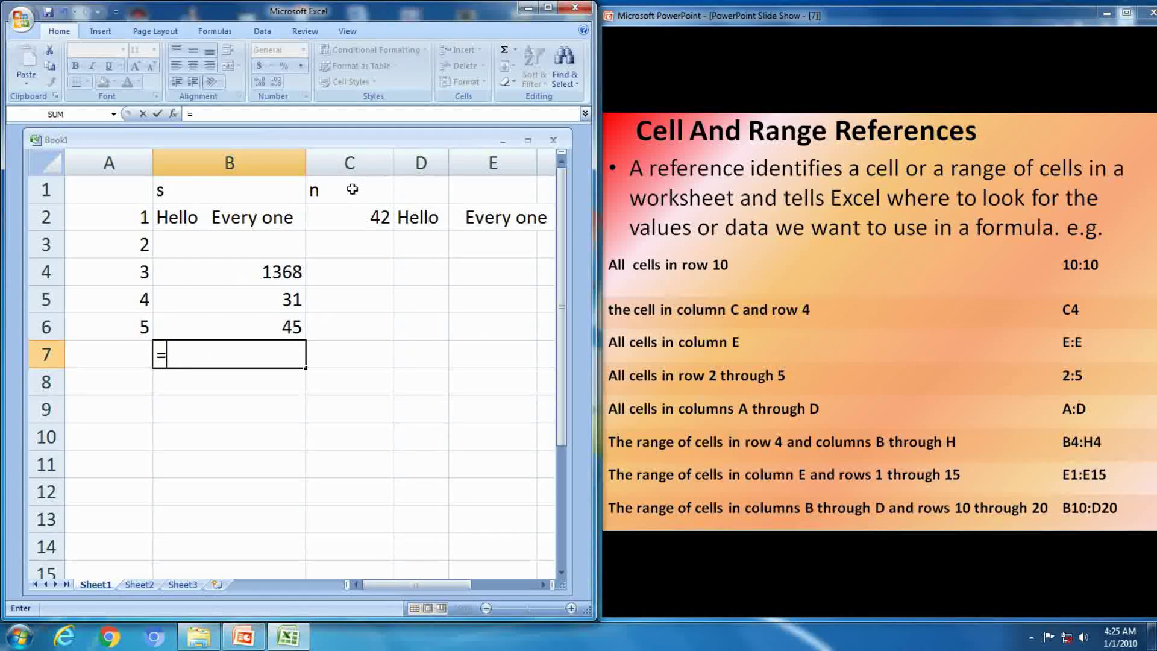
{"action": "left_click", "coordinate": [353, 275]}
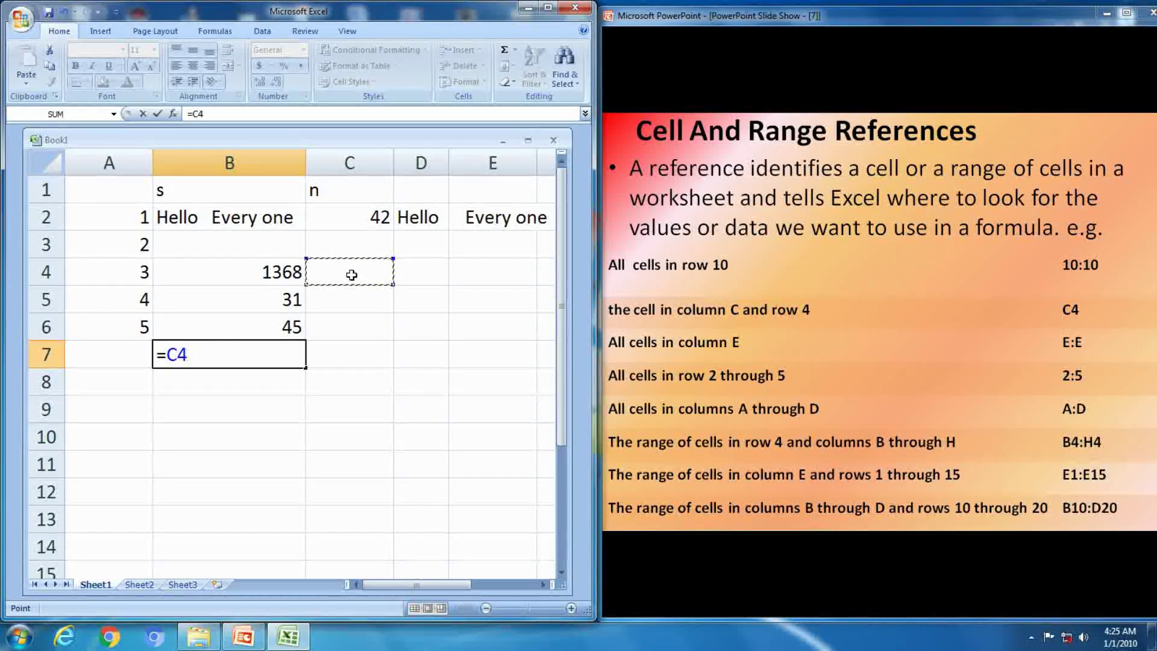
{"action": "left_click", "coordinate": [190, 355]}
{"action": "key", "text": "BackSpace"}
{"action": "key", "text": "BackSpace"}
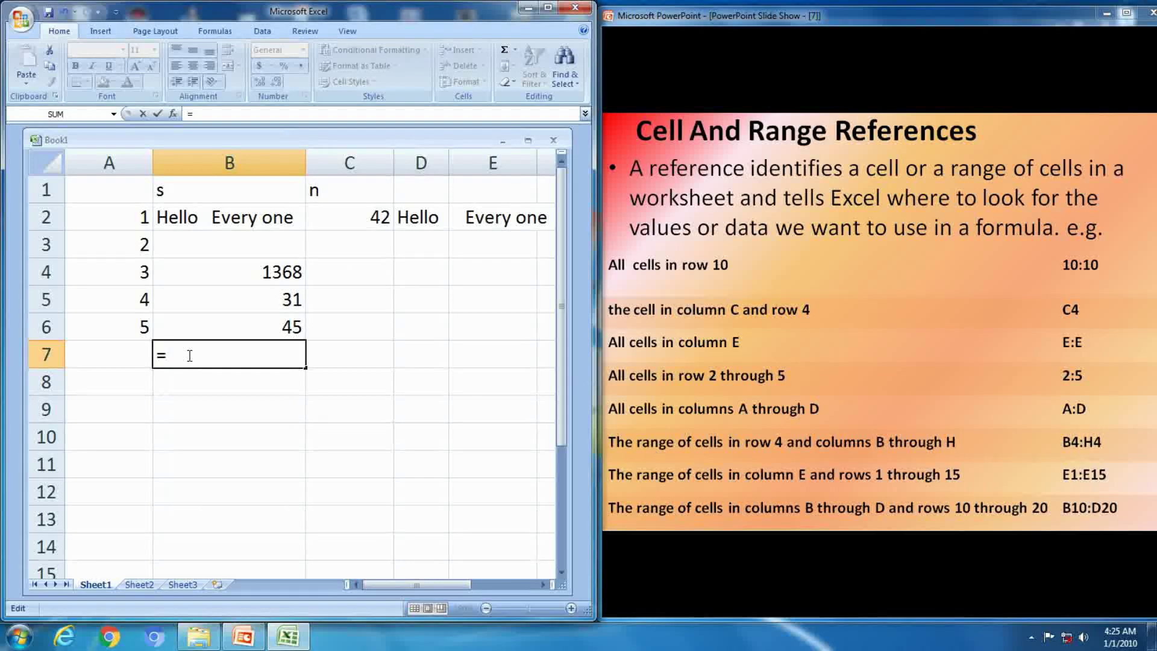
Try the E:E and A2:A5 references in B7's formula, deleting each afterwards
{"action": "left_click", "coordinate": [499, 157]}
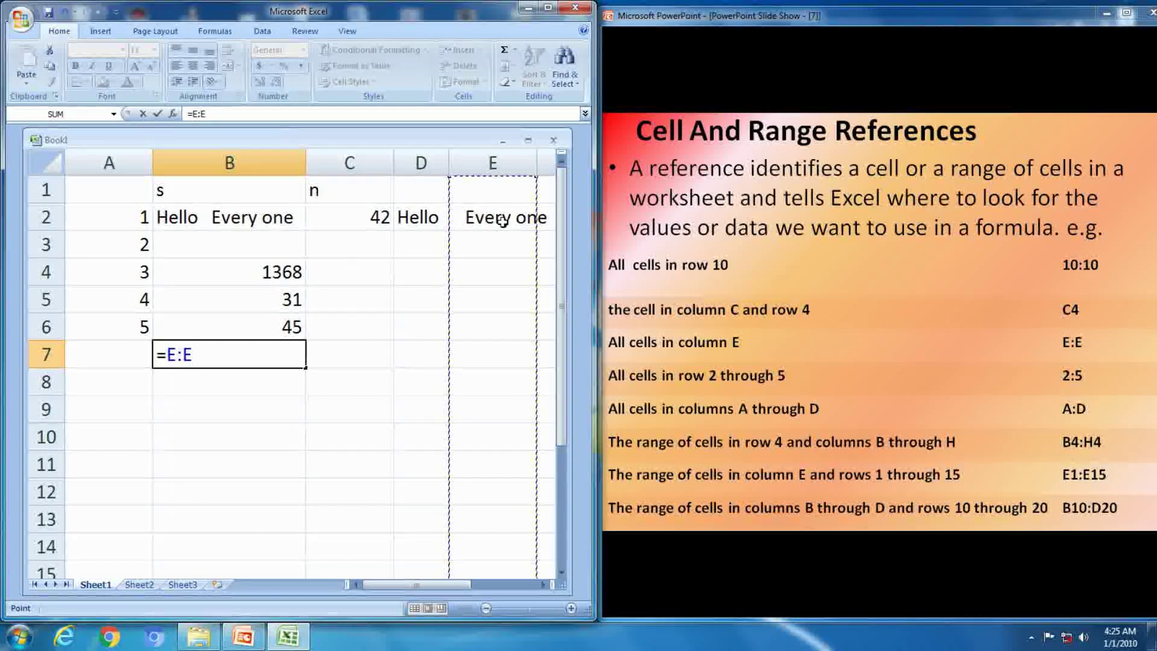
{"action": "left_click", "coordinate": [202, 356]}
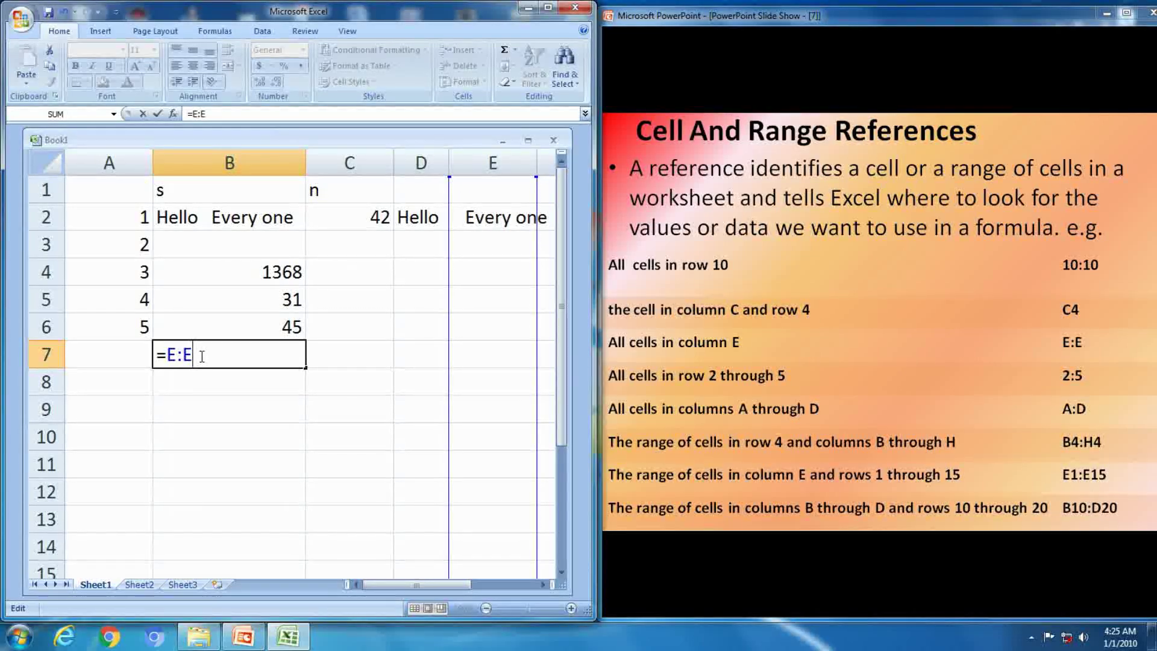
{"action": "key", "text": "BackSpace"}
{"action": "key", "text": "BackSpace"}
{"action": "key", "text": "BackSpace"}
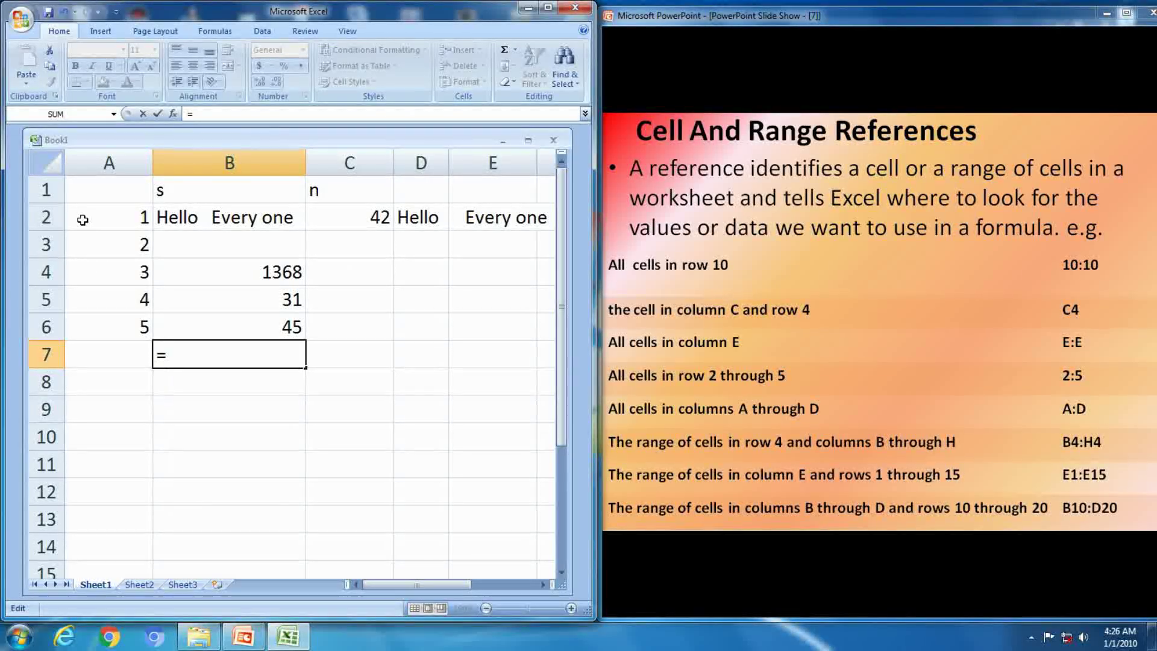
{"action": "left_click", "coordinate": [83, 220]}
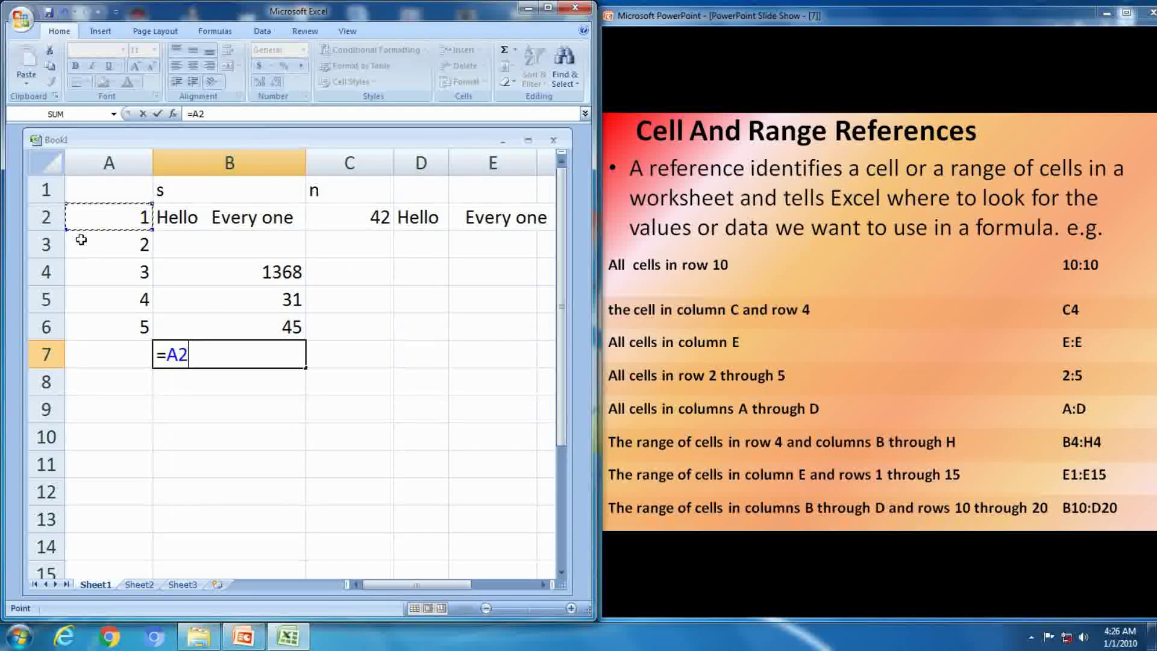
{"action": "left_click_drag", "start_coordinate": [83, 272], "coordinate": [82, 303]}
{"action": "left_click", "coordinate": [83, 303]}
{"action": "left_click", "coordinate": [87, 217]}
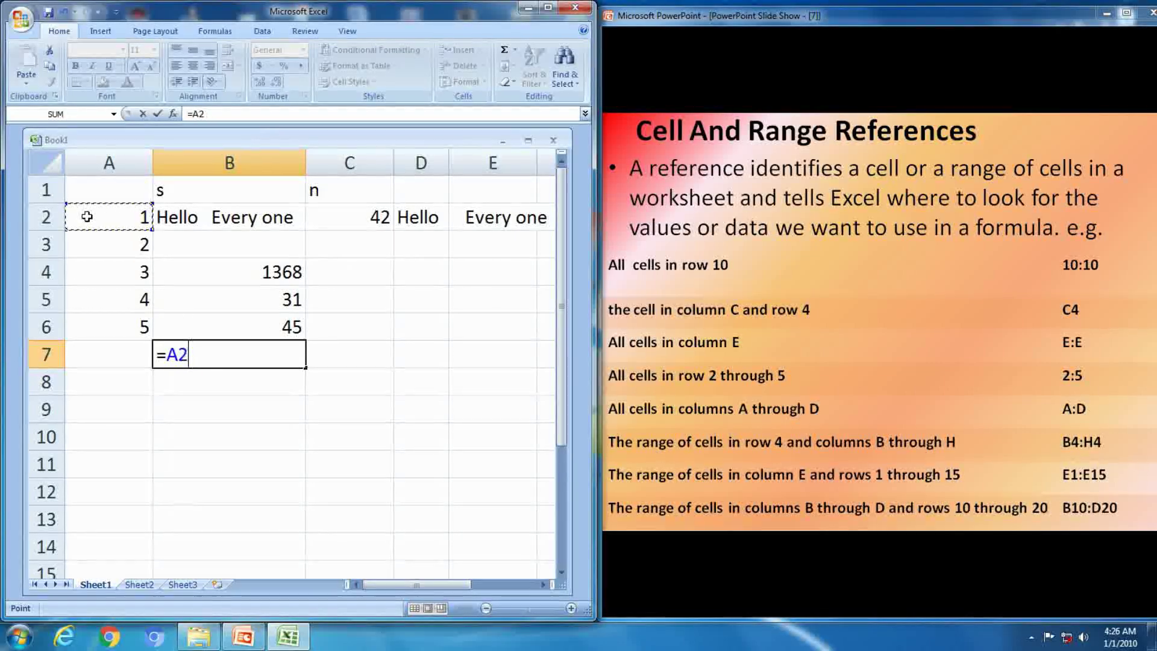
{"action": "left_click_drag", "start_coordinate": [98, 294], "coordinate": [97, 294]}
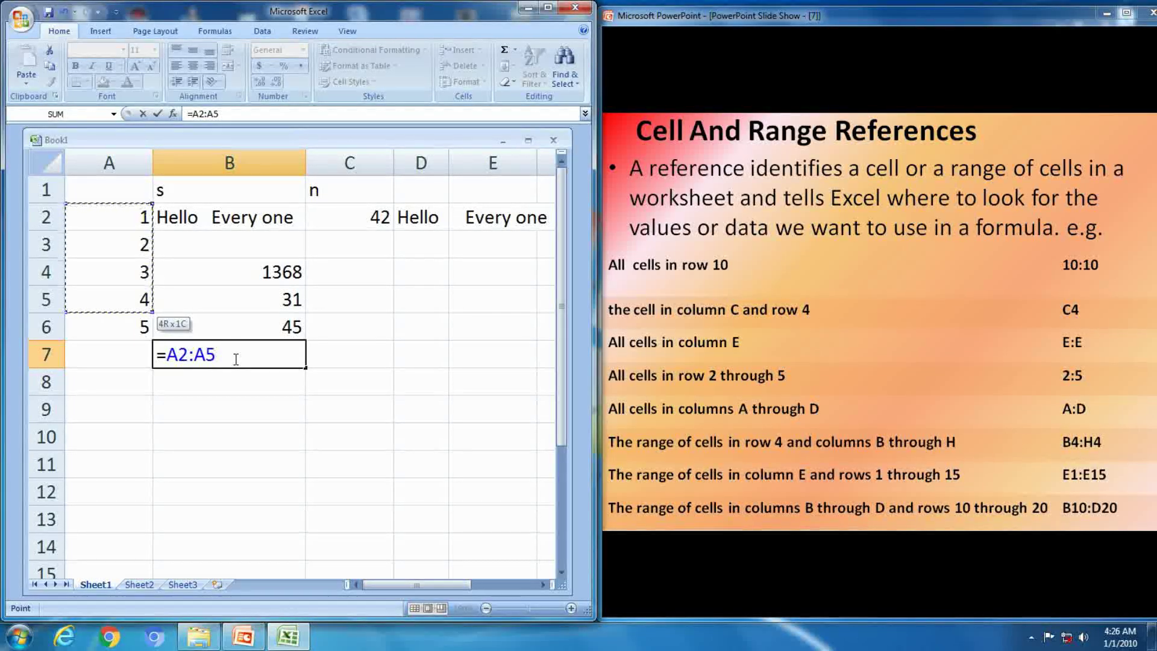
{"action": "key", "text": "BackSpace"}
{"action": "key", "text": "BackSpace"}
{"action": "key", "text": "BackSpace"}
{"action": "key", "text": "BackSpace"}
{"action": "key", "text": "BackSpace"}
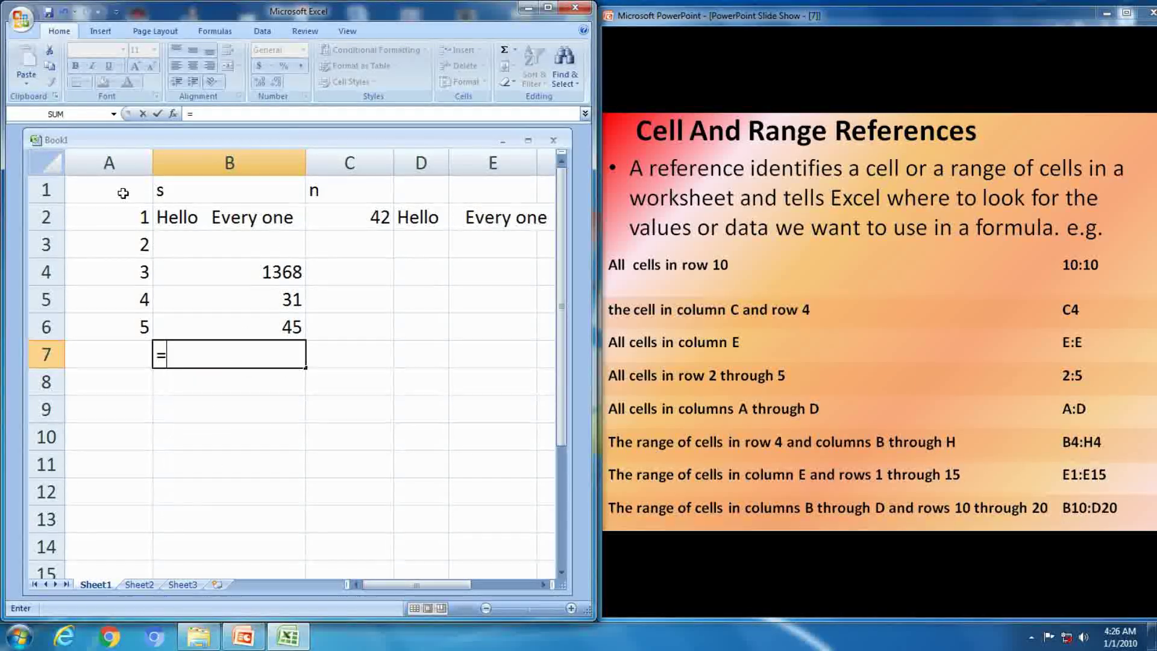
Try the A1:D1 and B4:H4 range references, removing each with Backspace
{"action": "left_click_drag", "start_coordinate": [123, 193], "coordinate": [425, 191]}
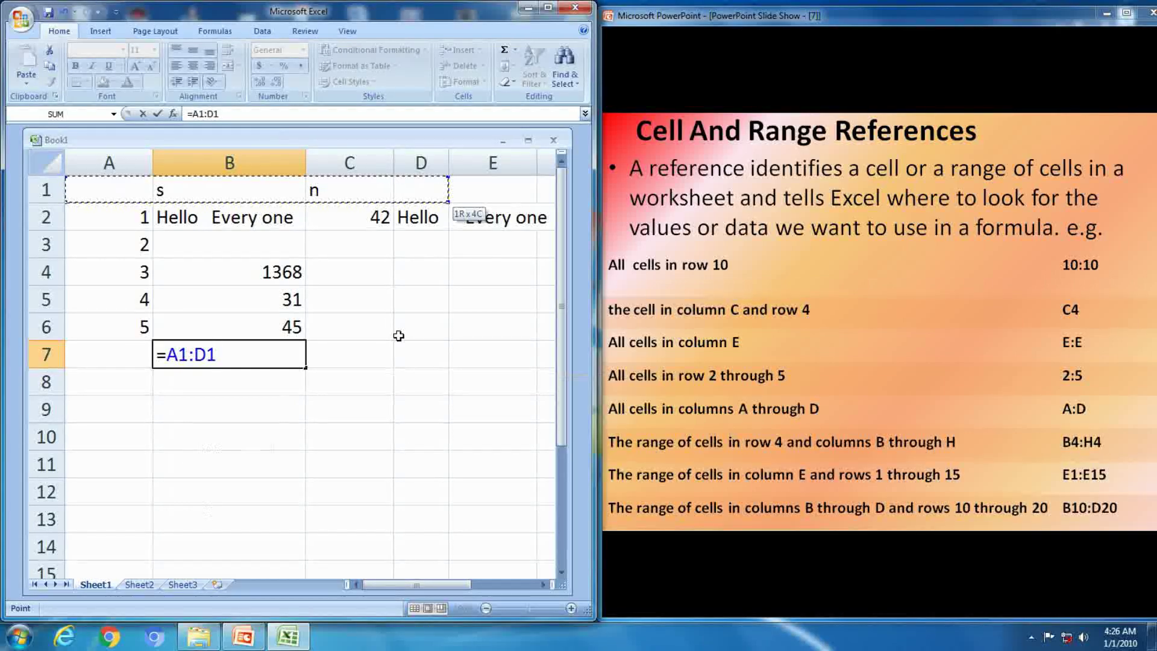
{"action": "key", "text": "BackSpace"}
{"action": "key", "text": "BackSpace"}
{"action": "key", "text": "BackSpace"}
{"action": "key", "text": "BackSpace"}
{"action": "key", "text": "BackSpace"}
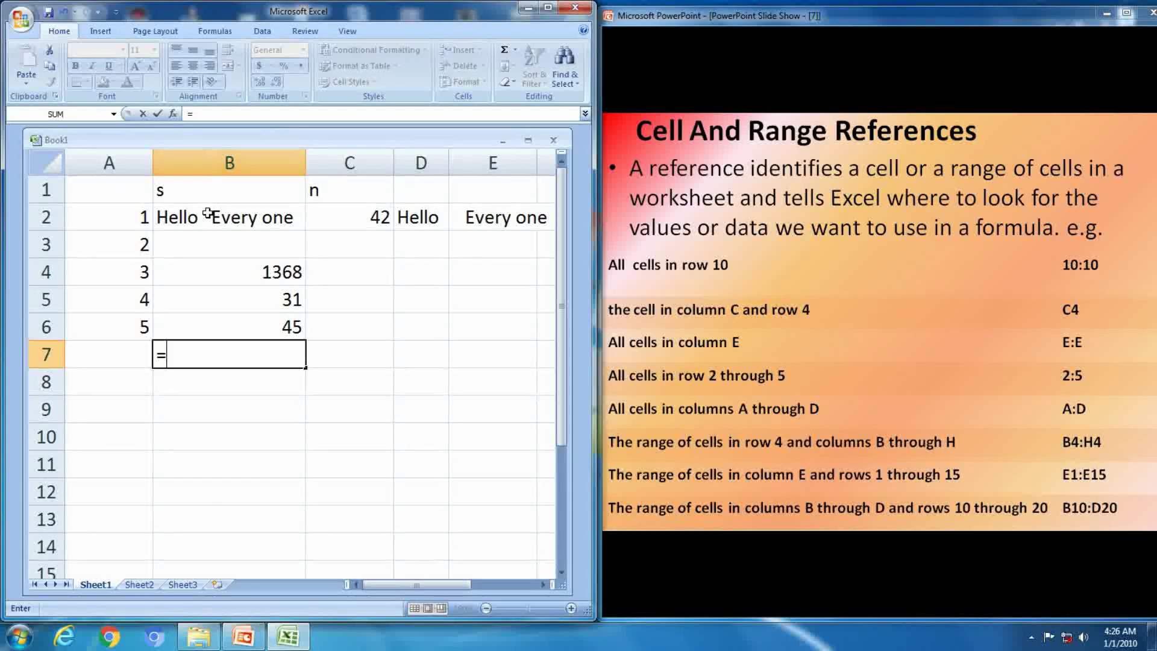
{"action": "left_click", "coordinate": [205, 273]}
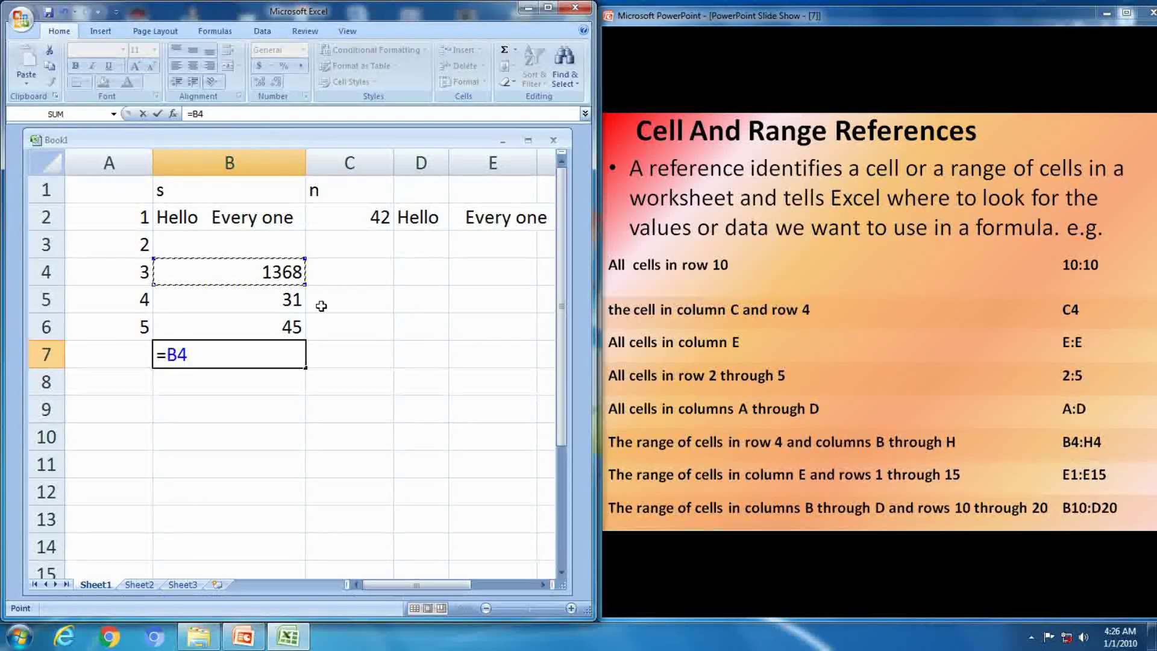
{"action": "left_click", "coordinate": [542, 585]}
{"action": "left_click", "coordinate": [542, 584]}
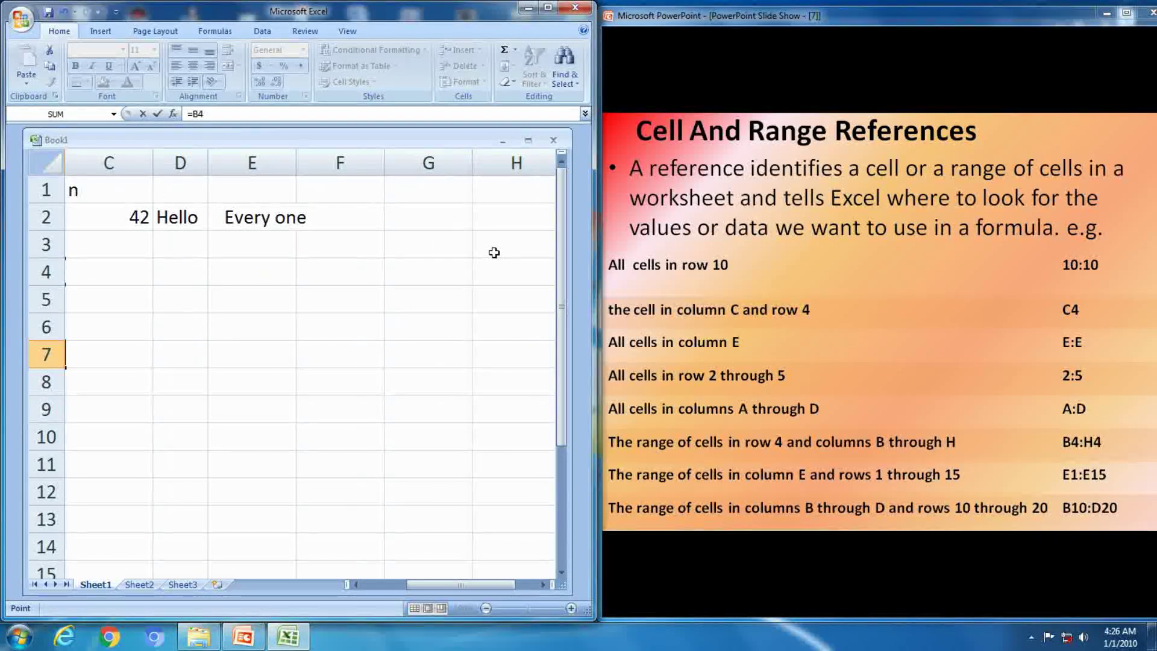
{"action": "left_click", "coordinate": [493, 274], "text": "shift"}
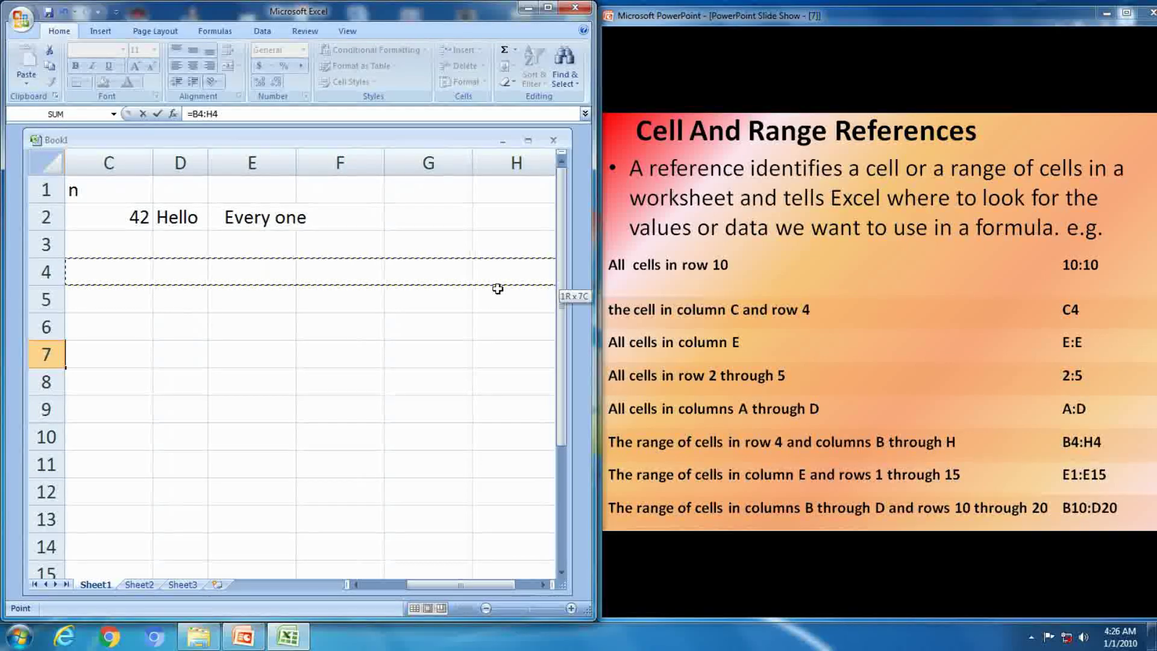
{"action": "left_click", "coordinate": [356, 584]}
{"action": "left_click", "coordinate": [356, 584]}
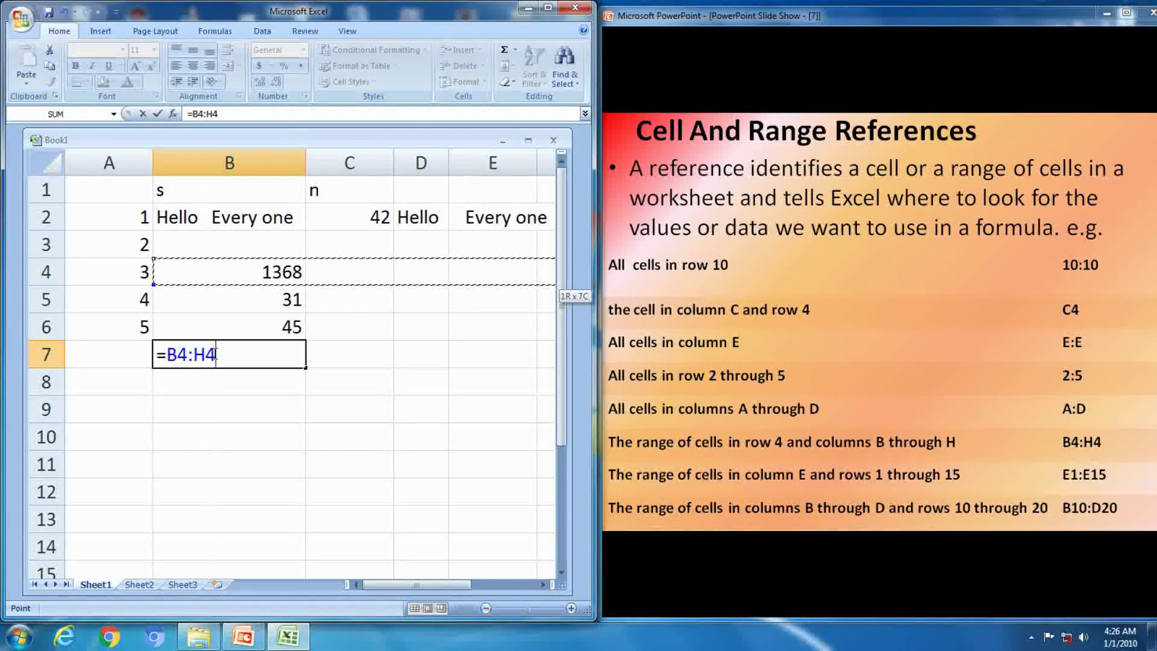
{"action": "key", "text": "BackSpace"}
{"action": "key", "text": "BackSpace"}
{"action": "key", "text": "BackSpace"}
{"action": "key", "text": "BackSpace"}
{"action": "key", "text": "BackSpace"}
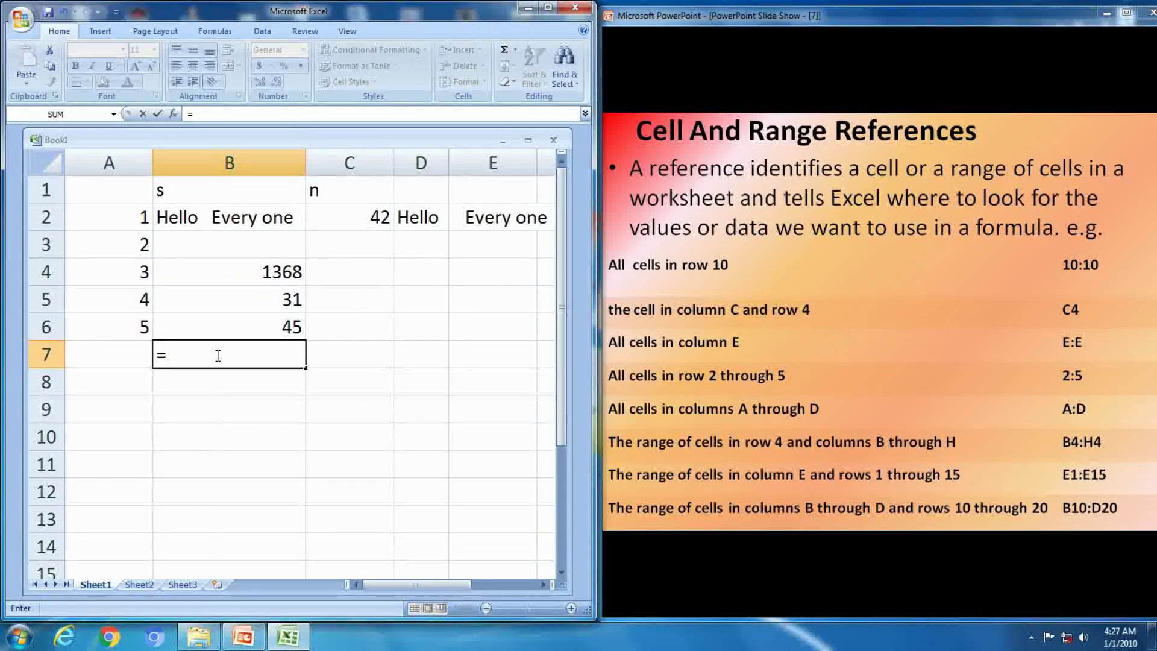
Reference E1 and then the range E1:E15, then delete it with Backspace
{"action": "left_click", "coordinate": [488, 192]}
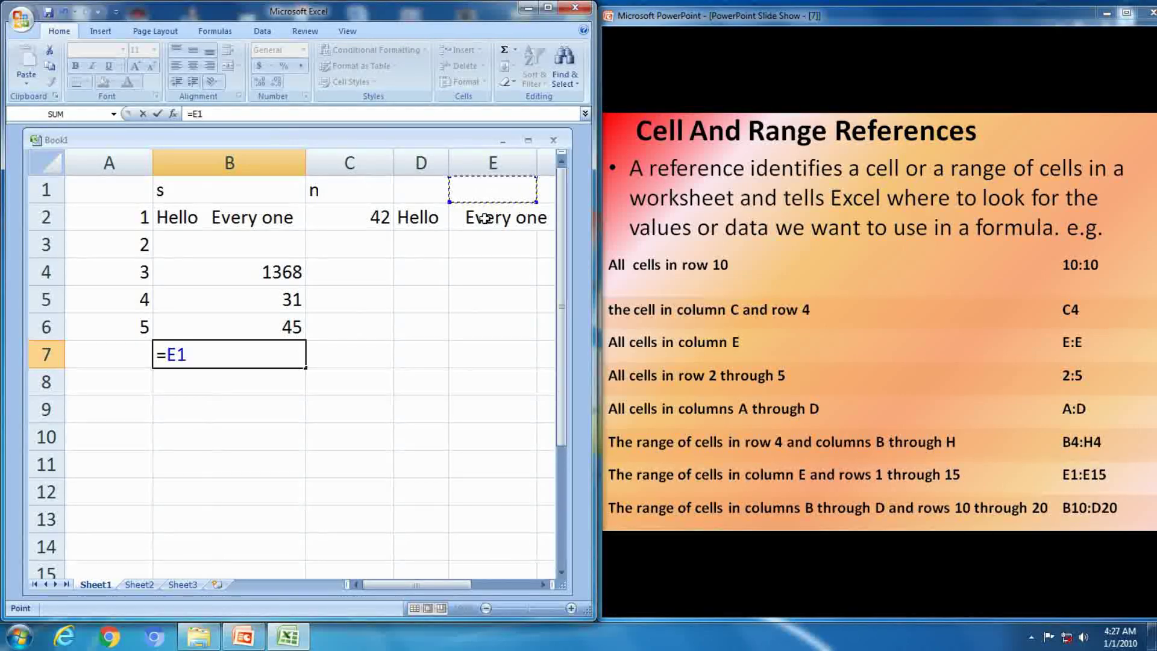
{"action": "left_click_drag", "start_coordinate": [492, 217], "coordinate": [524, 247]}
{"action": "left_click_drag", "start_coordinate": [493, 437], "coordinate": [504, 524]}
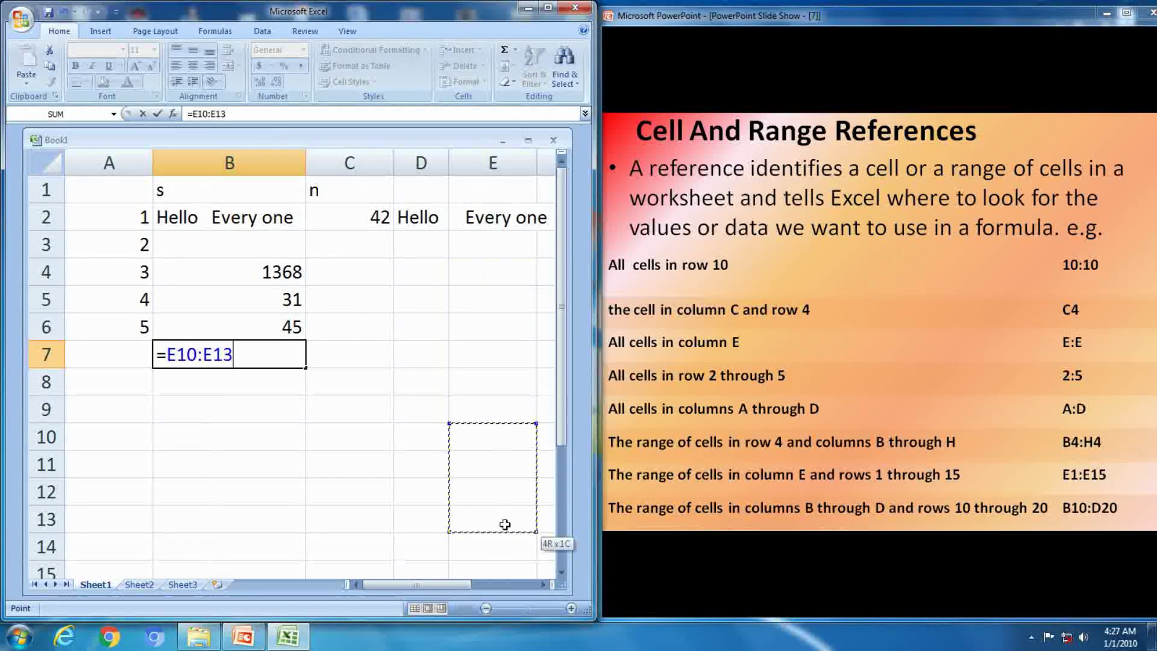
{"action": "left_click", "coordinate": [500, 518]}
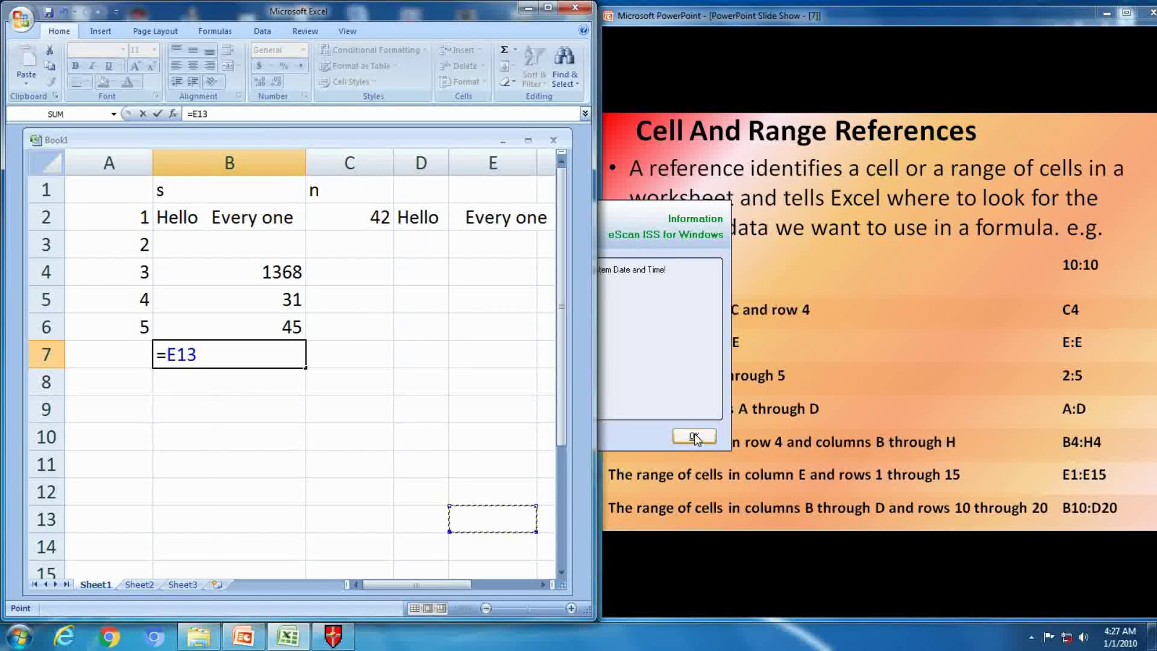
{"action": "left_click", "coordinate": [523, 192]}
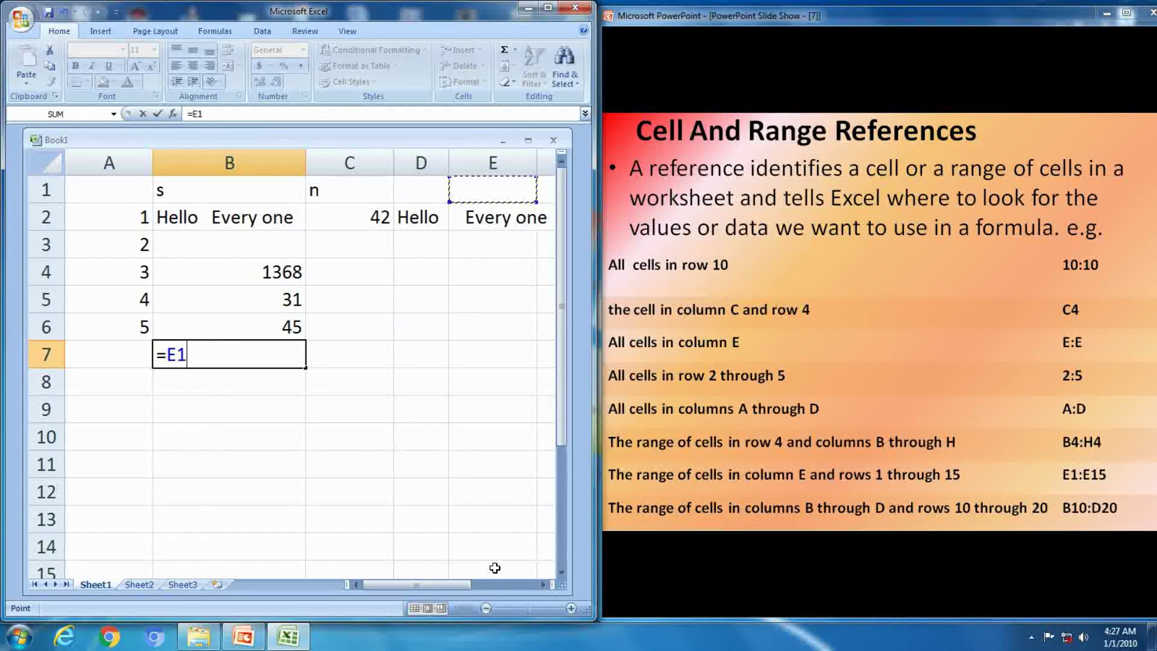
{"action": "left_click_drag", "start_coordinate": [492, 191], "coordinate": [493, 573]}
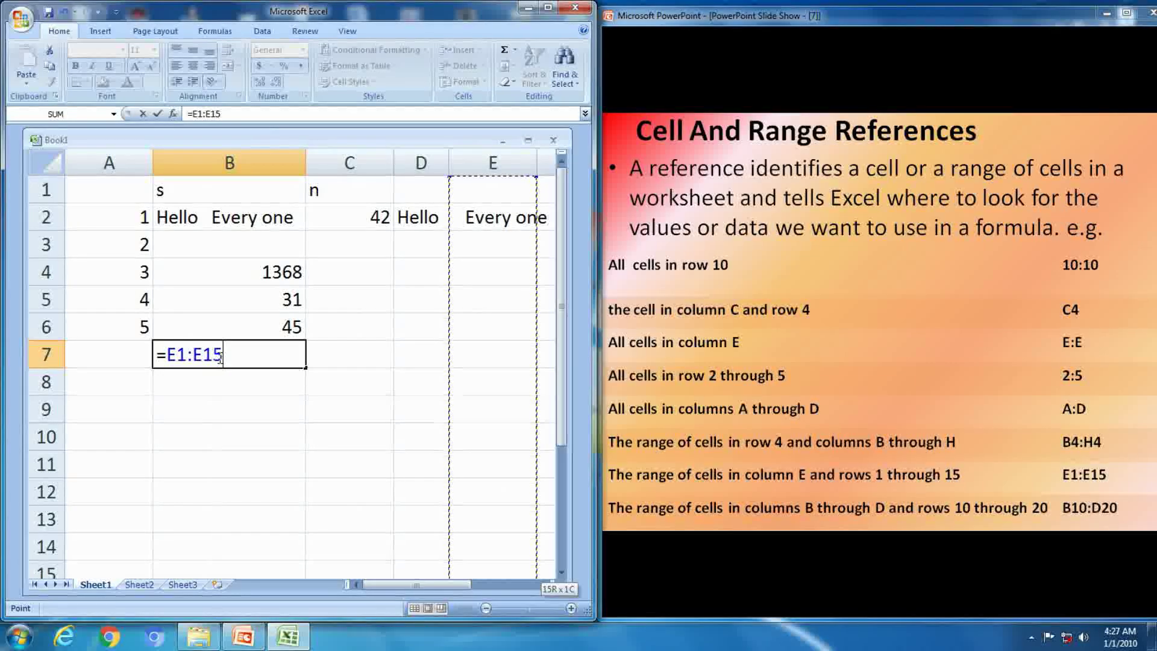
{"action": "key", "text": "BackSpace"}
{"action": "key", "text": "BackSpace"}
{"action": "key", "text": "BackSpace"}
{"action": "key", "text": "BackSpace"}
{"action": "key", "text": "BackSpace"}
{"action": "key", "text": "BackSpace"}
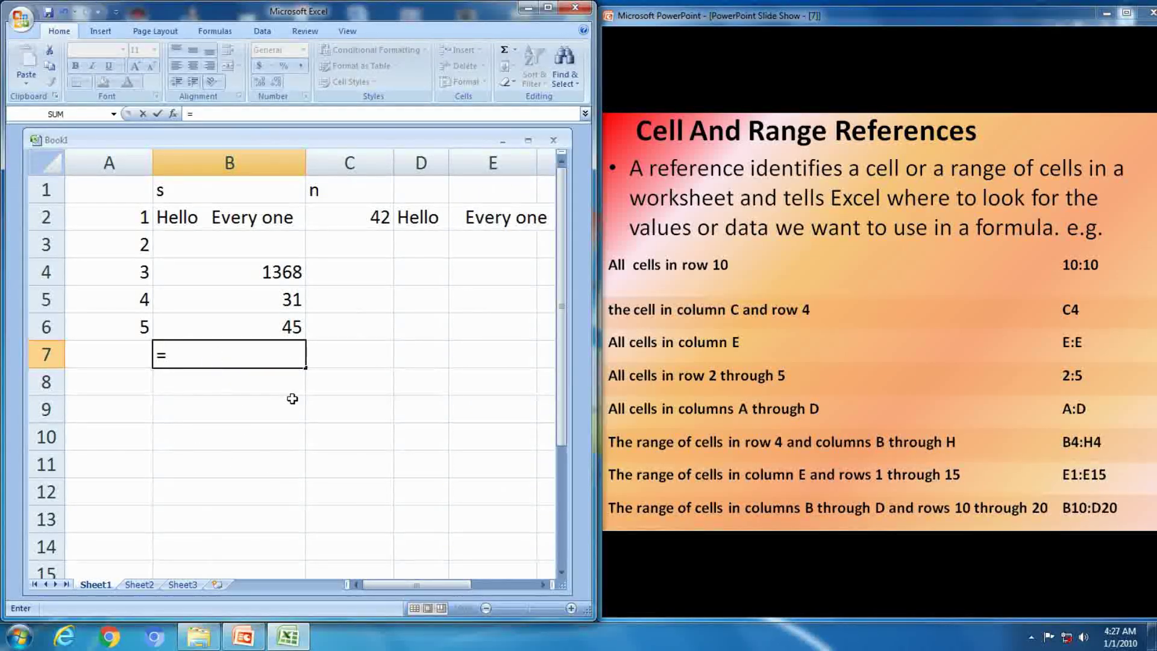
Commit =B10:D20 in B7, which shows #VALUE!, and advance to the Formulas slide
{"action": "left_click", "coordinate": [233, 441]}
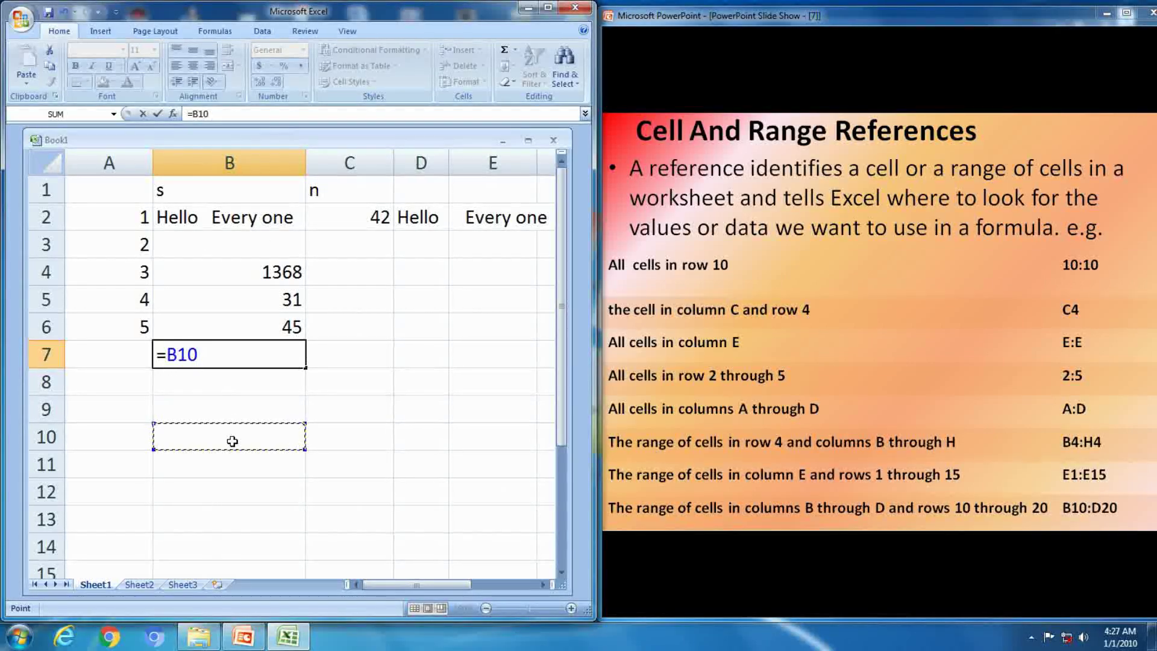
{"action": "left_click", "coordinate": [562, 572]}
{"action": "left_click", "coordinate": [561, 572]}
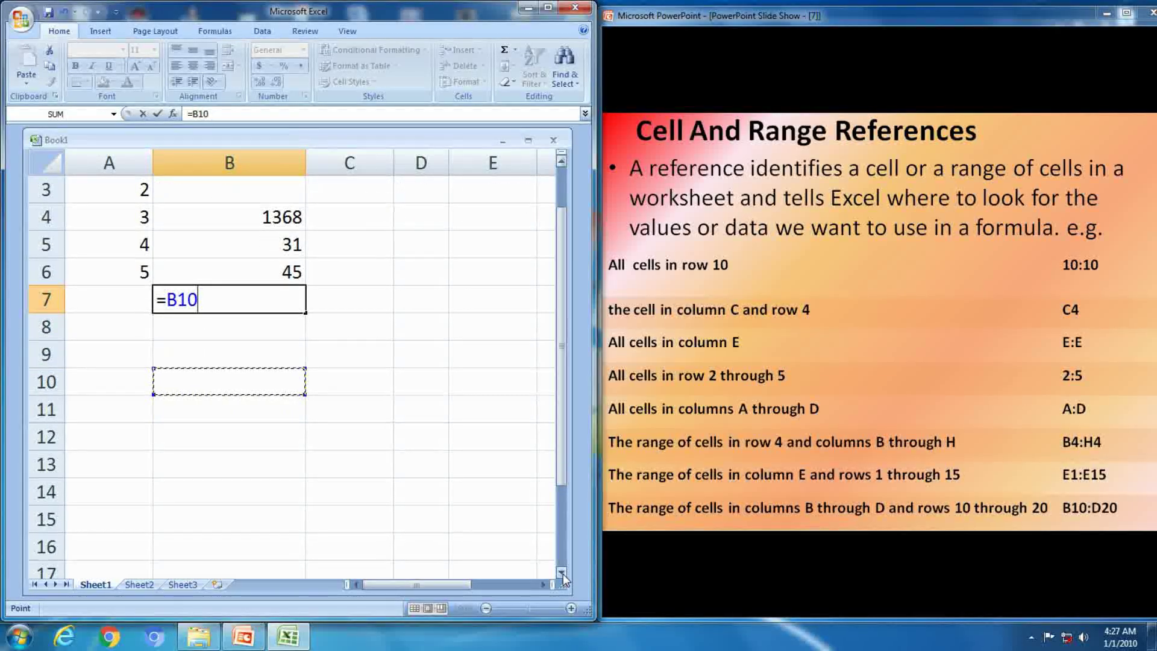
{"action": "left_click", "coordinate": [561, 573]}
{"action": "left_click", "coordinate": [562, 572]}
{"action": "left_click", "coordinate": [562, 573]}
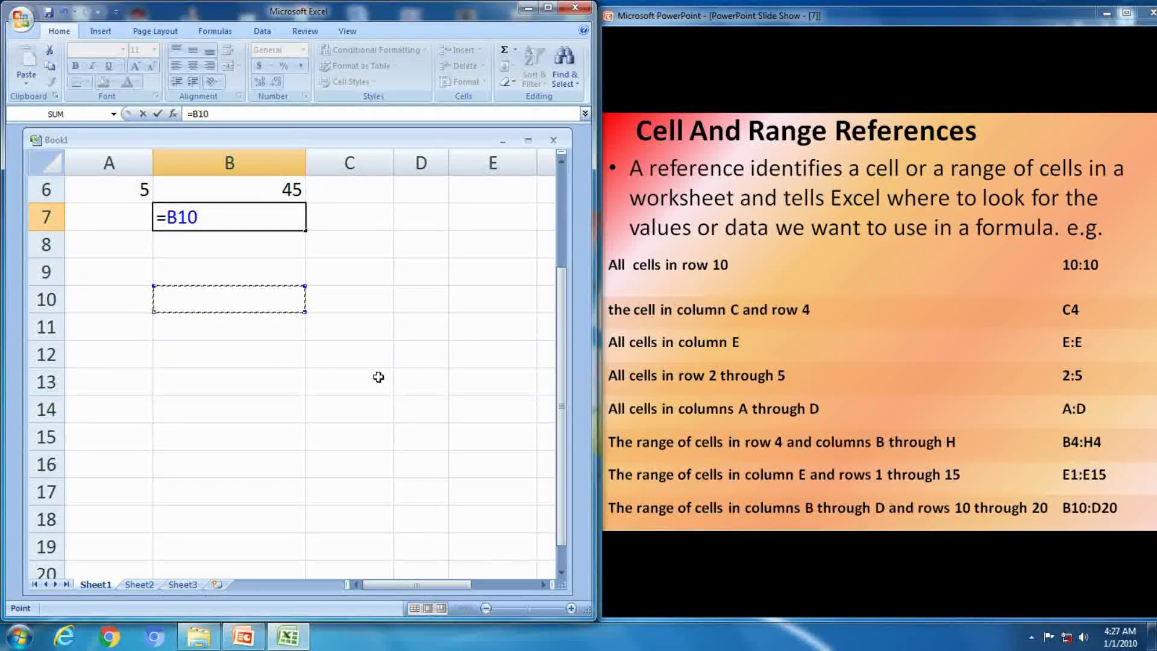
{"action": "left_click", "coordinate": [432, 570], "text": "shift"}
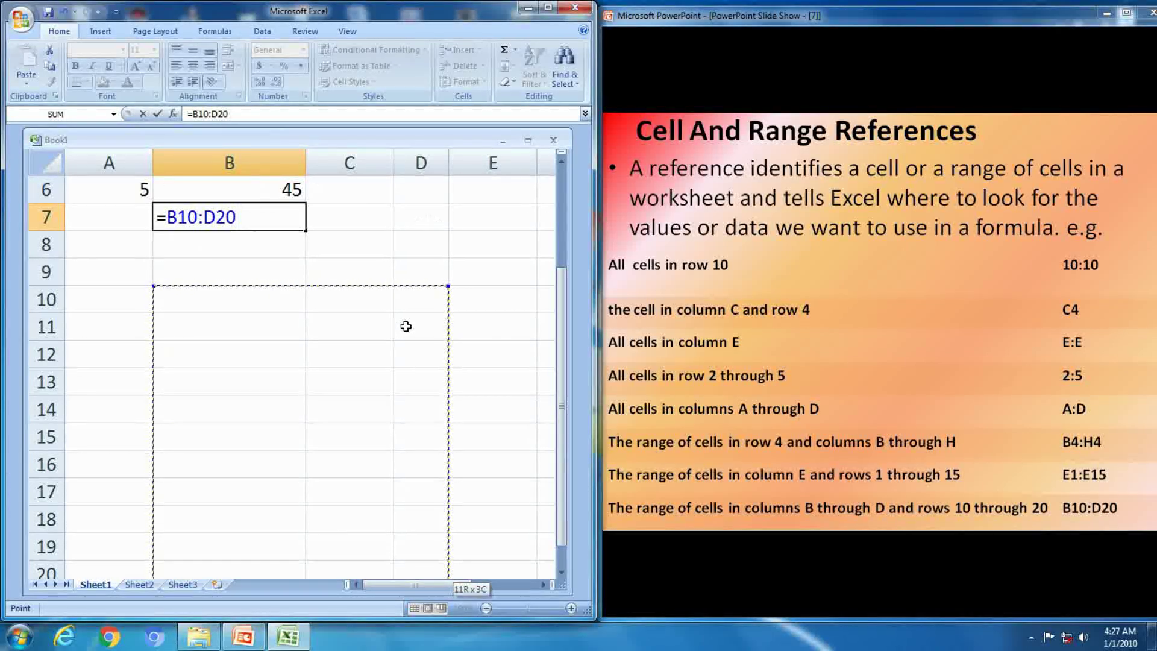
{"action": "scroll", "coordinate": [406, 326], "scroll_direction": "up", "scroll_amount": 2}
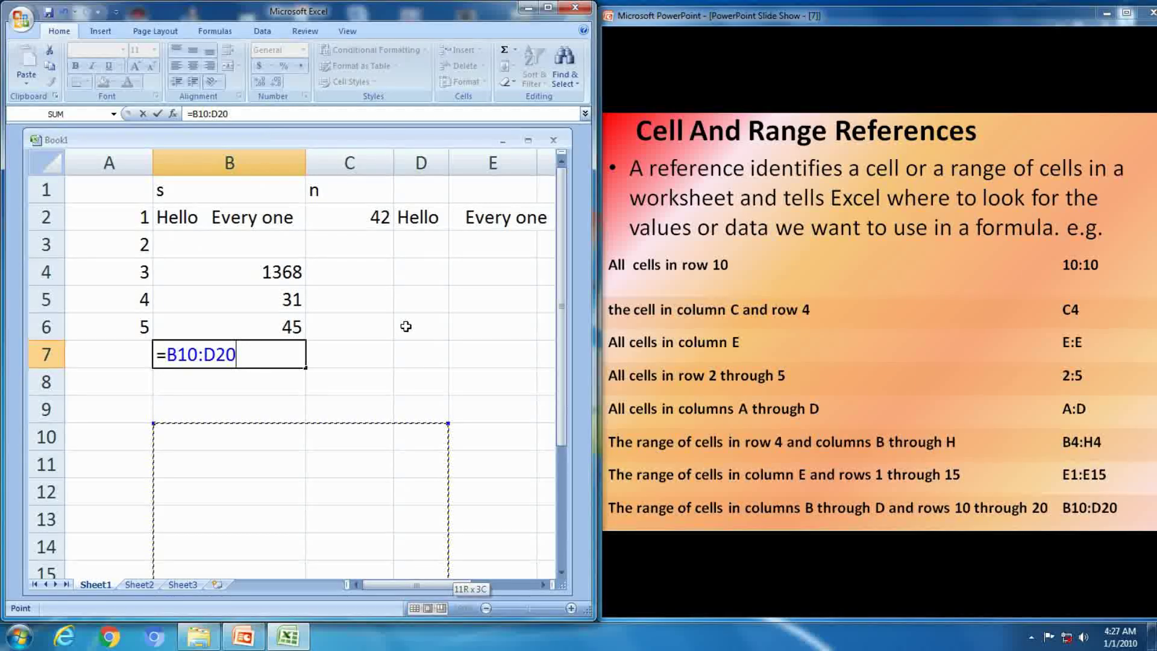
{"action": "key", "text": "Return"}
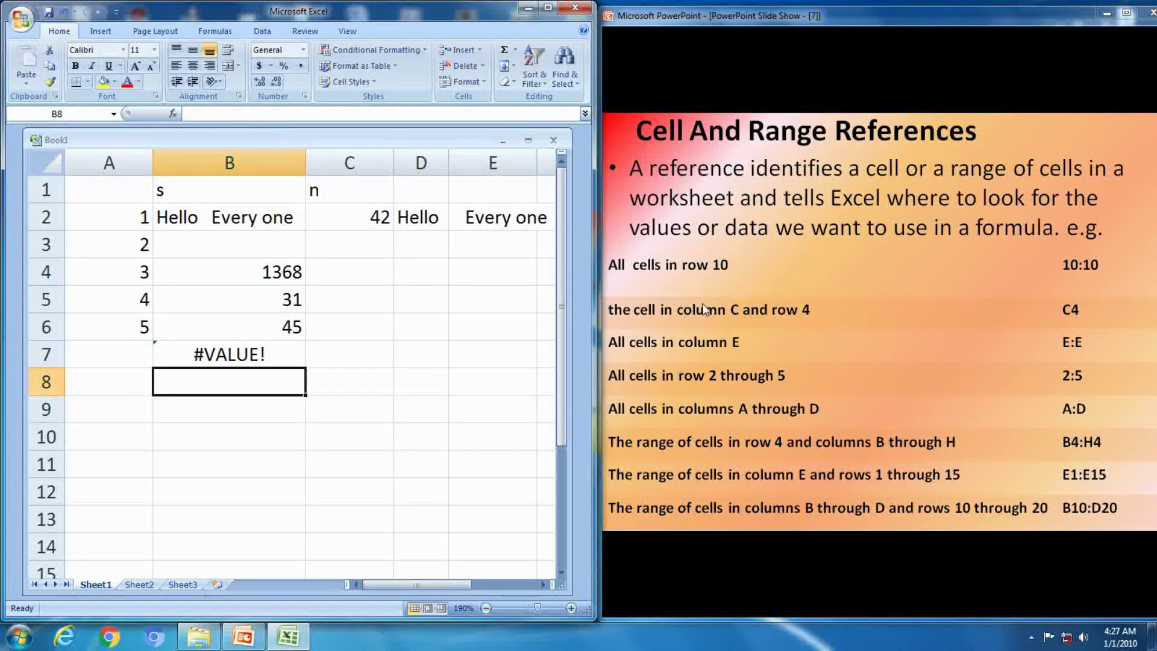
{"action": "left_click", "coordinate": [790, 306]}
{"action": "left_click", "coordinate": [791, 306]}
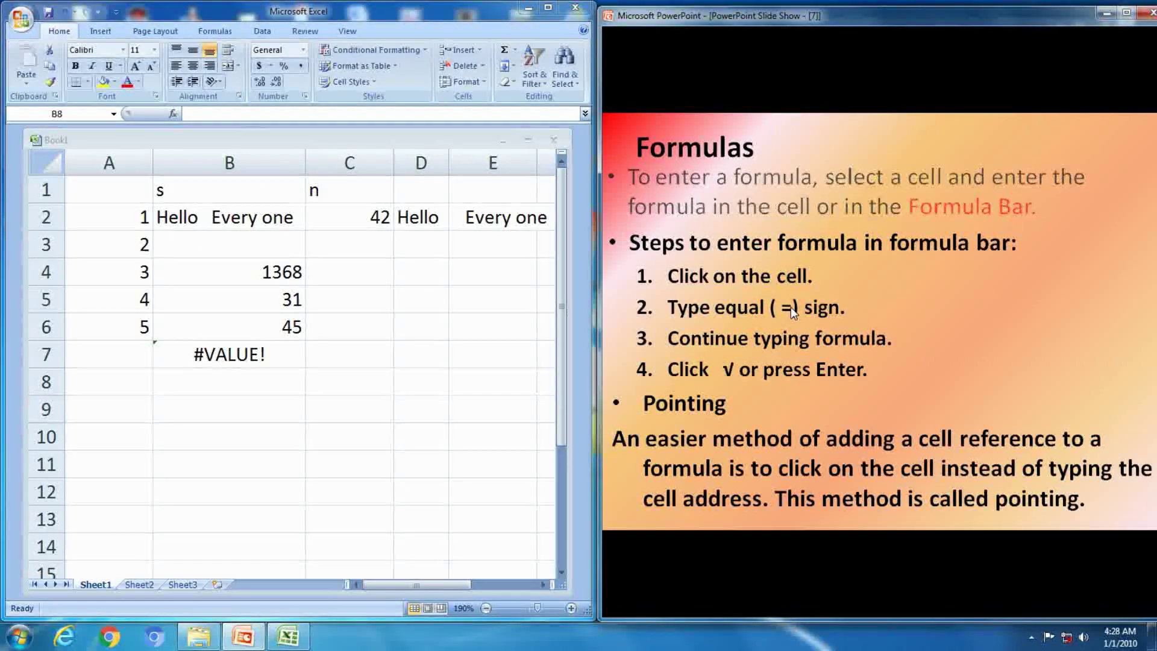
Select the whole worksheet, delete all its contents, and select B2
{"action": "left_click", "coordinate": [46, 161]}
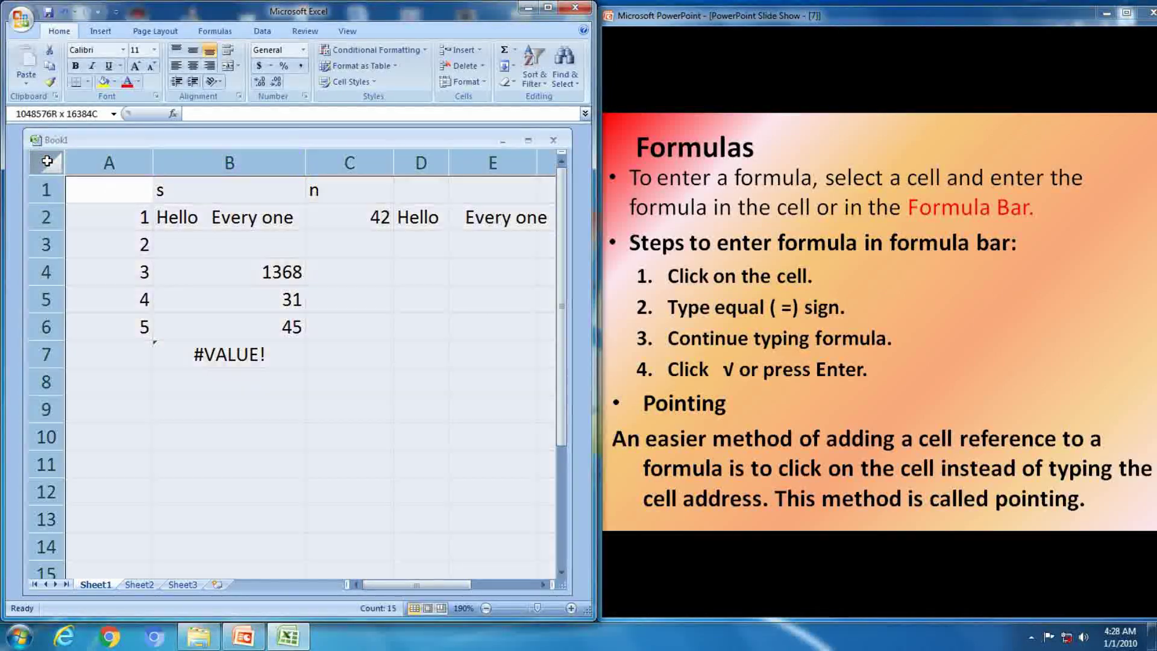
{"action": "key", "text": "Delete"}
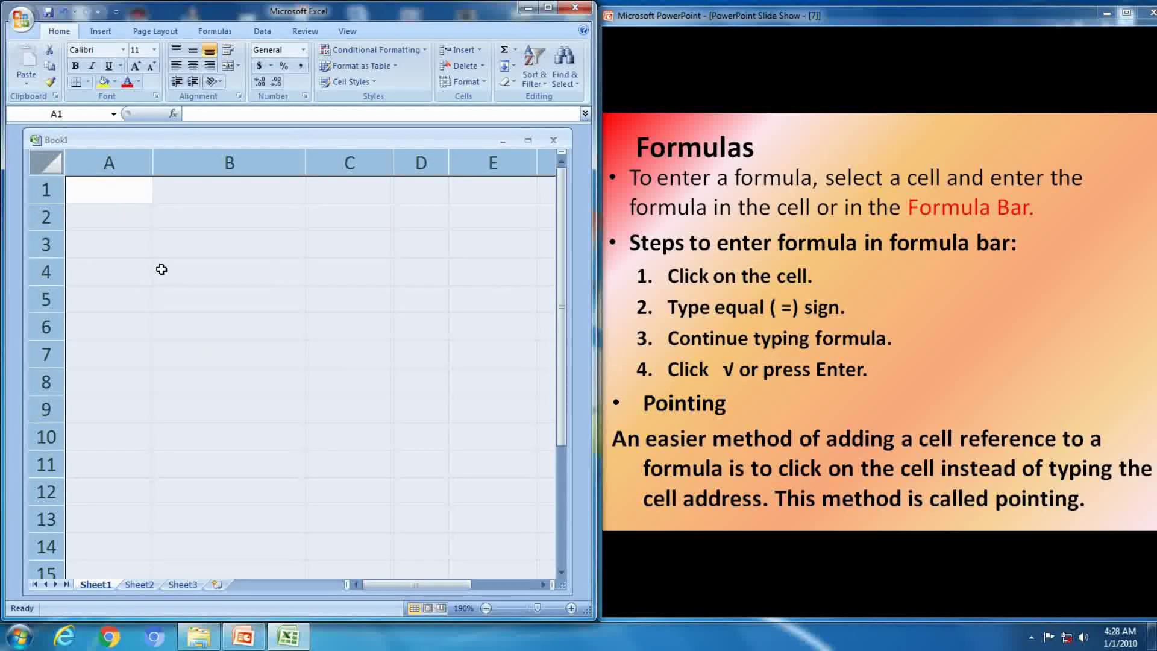
{"action": "left_click", "coordinate": [194, 220]}
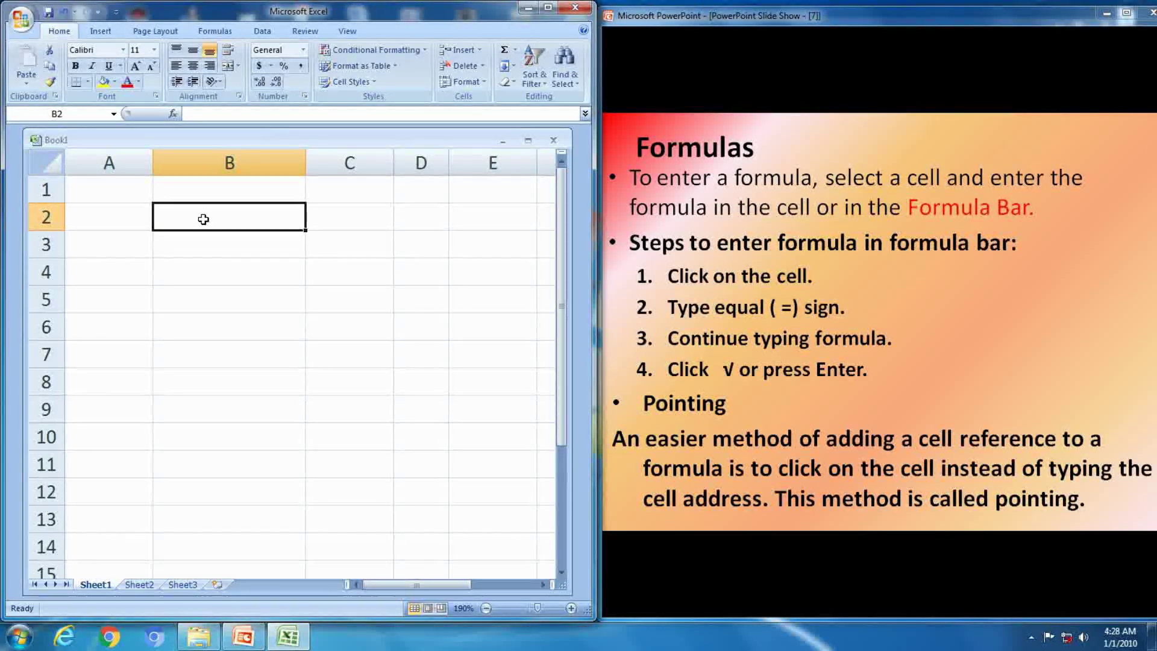
Enter 62, 87 and 91 in B2, C2 and D2
{"action": "type", "text": "62"}
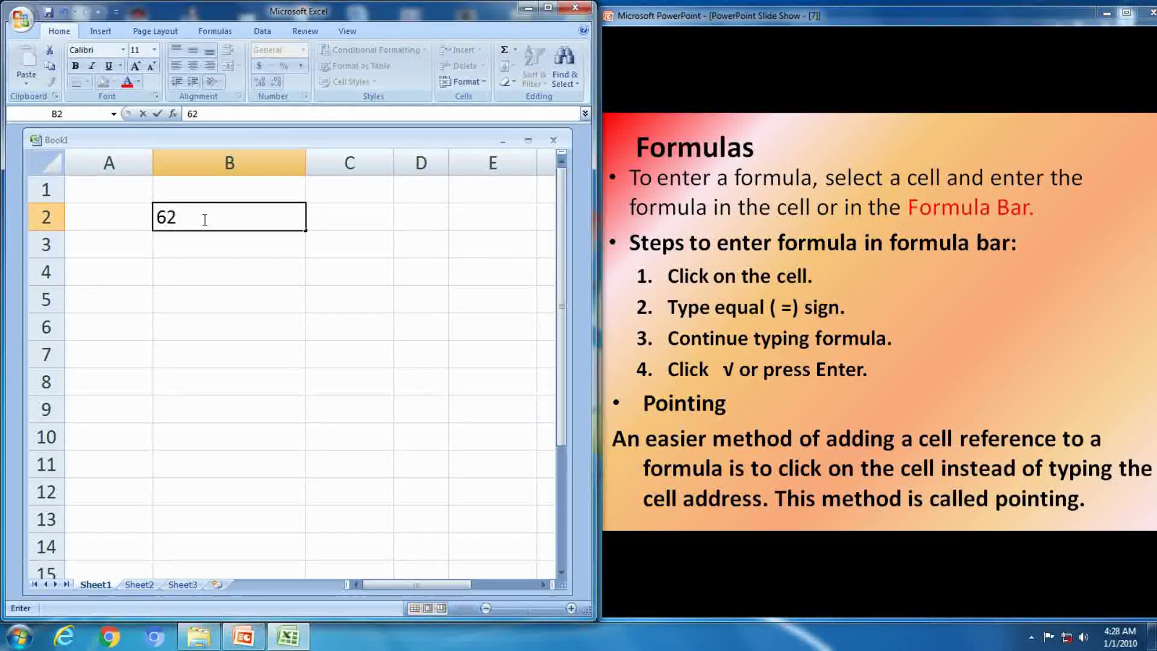
{"action": "key", "text": "Tab"}
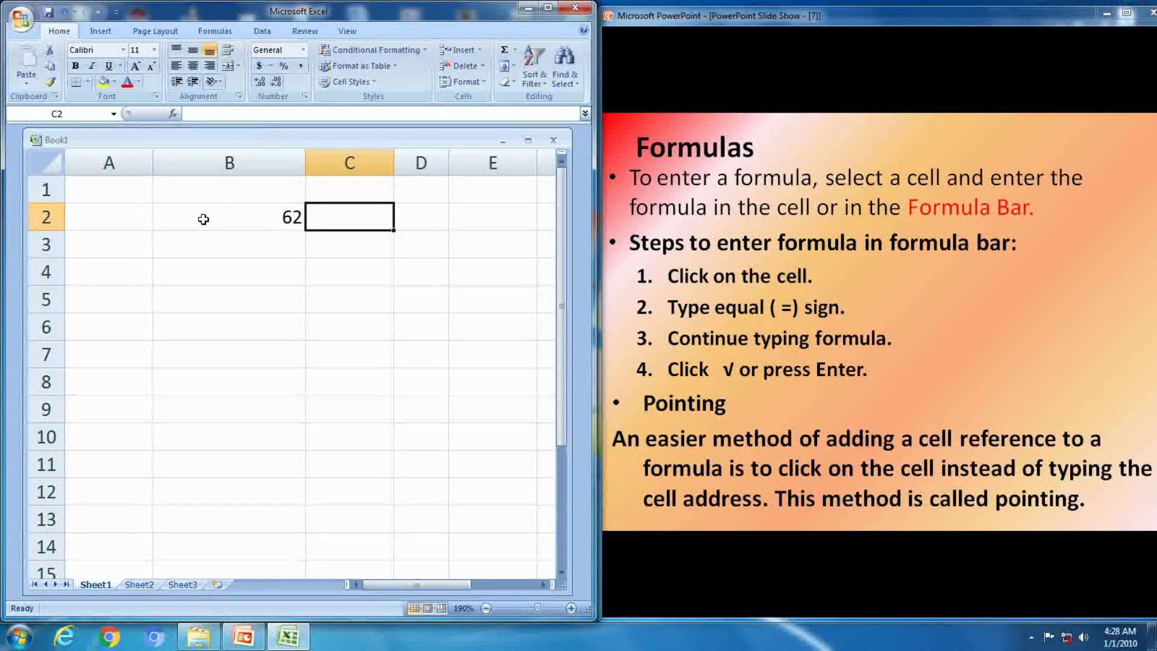
{"action": "type", "text": "87"}
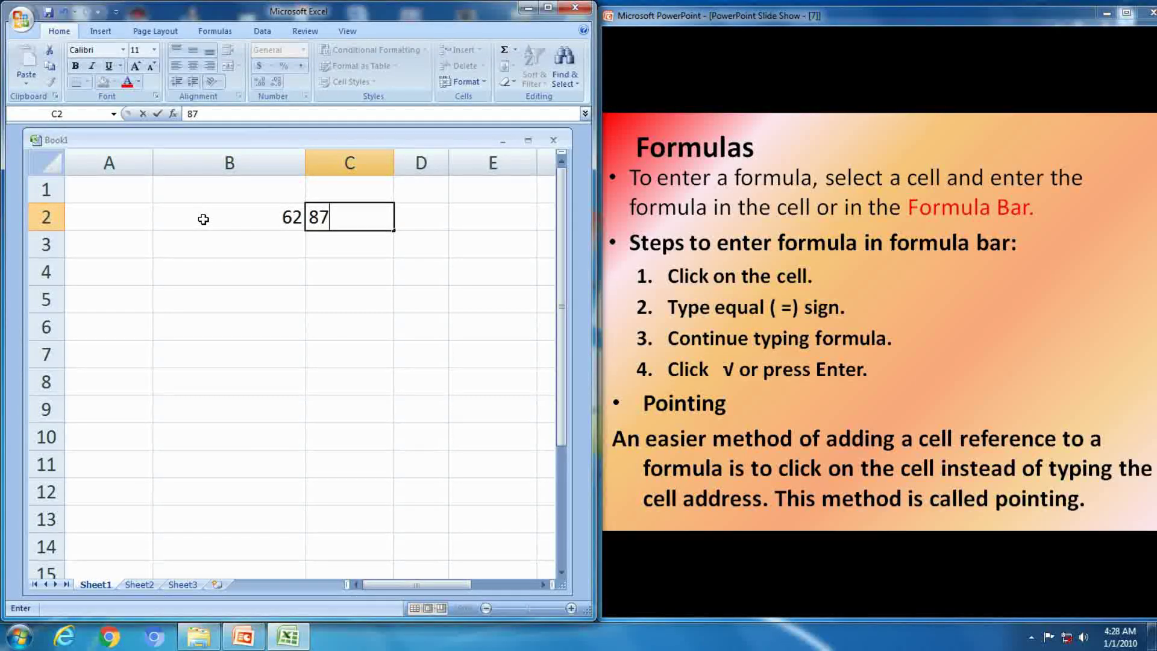
{"action": "key", "text": "Tab"}
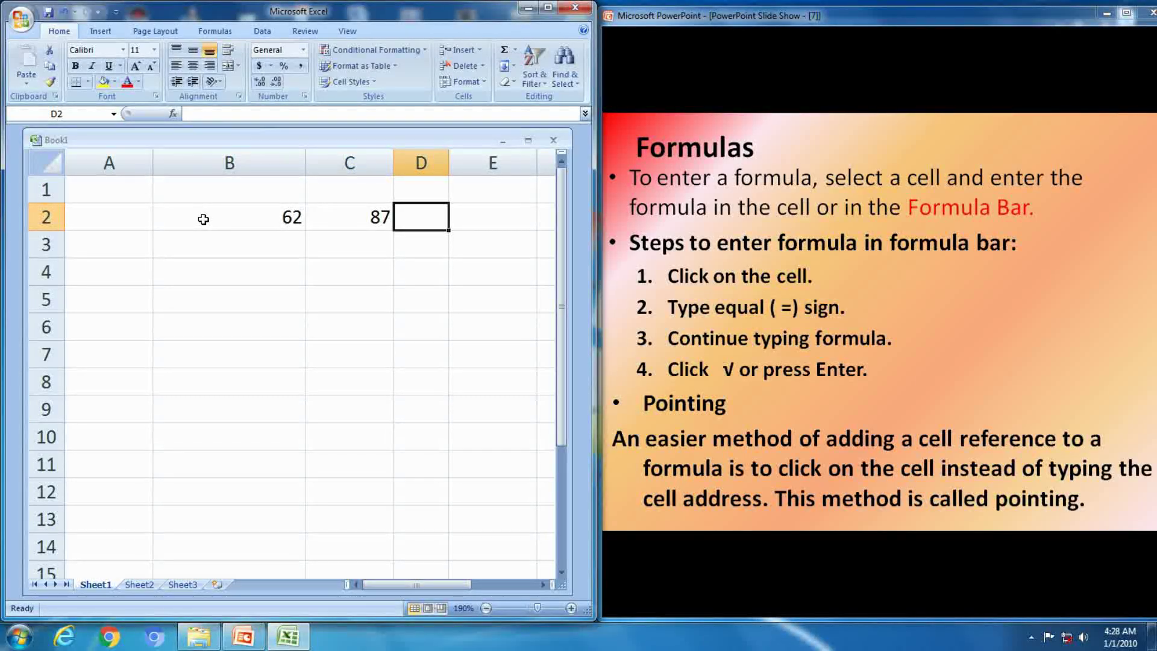
{"action": "type", "text": "91"}
{"action": "key", "text": "Tab"}
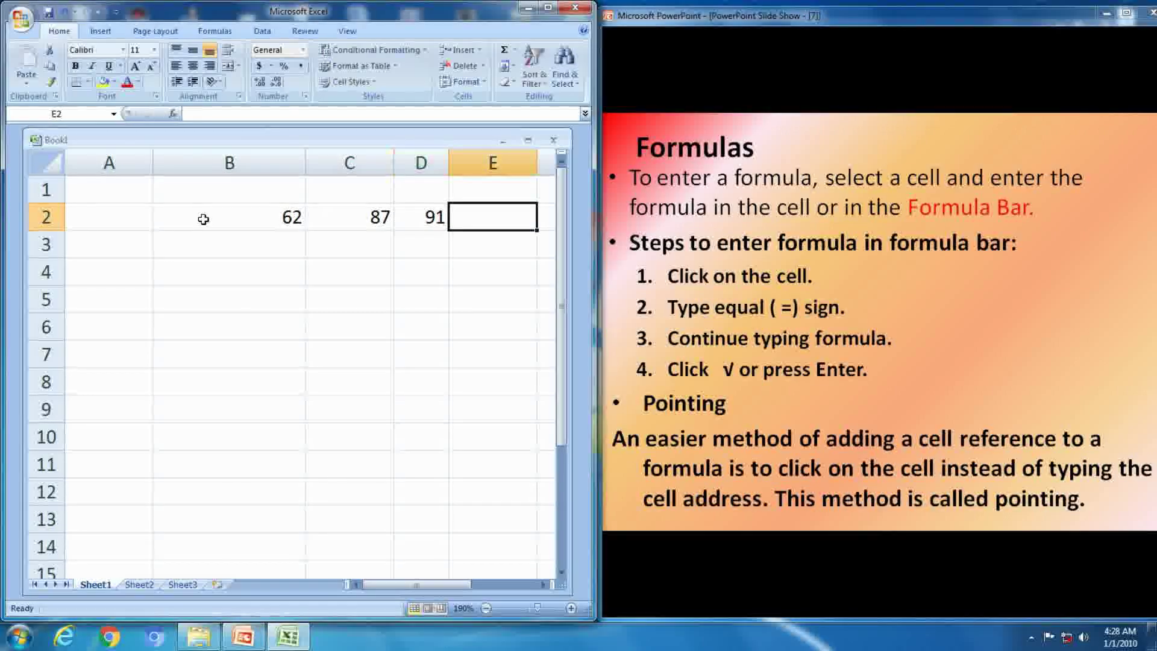
Add the header Total in E1 and begin a formula with = in E2
{"action": "key", "text": "Up"}
{"action": "type", "text": "To"}
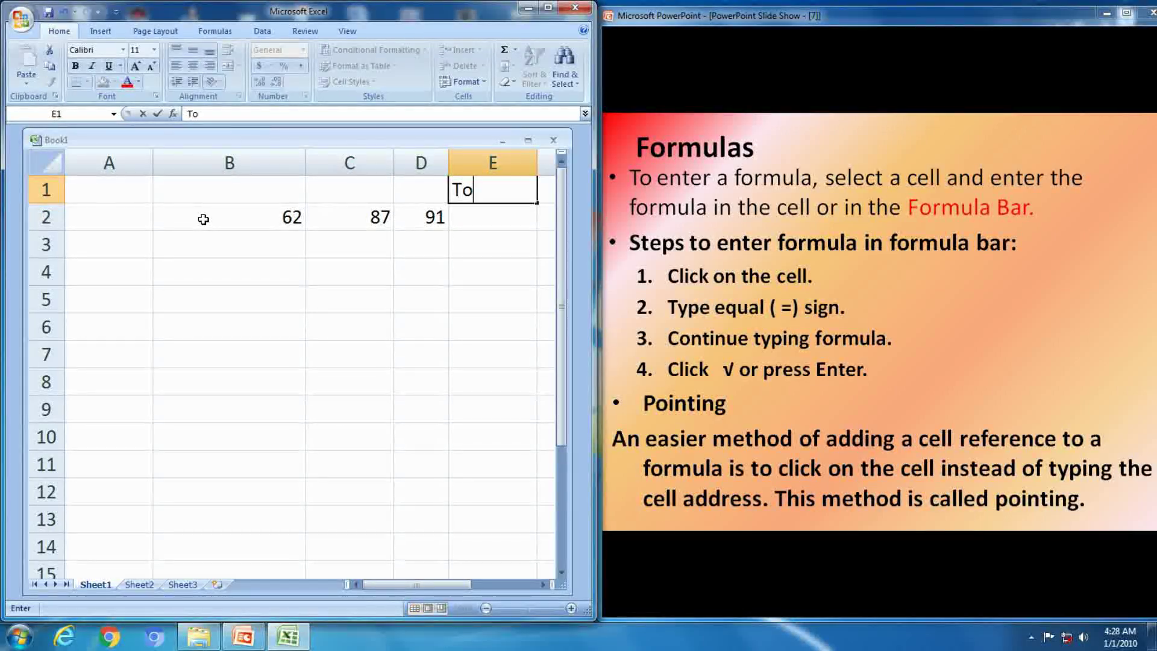
{"action": "type", "text": "tal"}
{"action": "key", "text": "Return"}
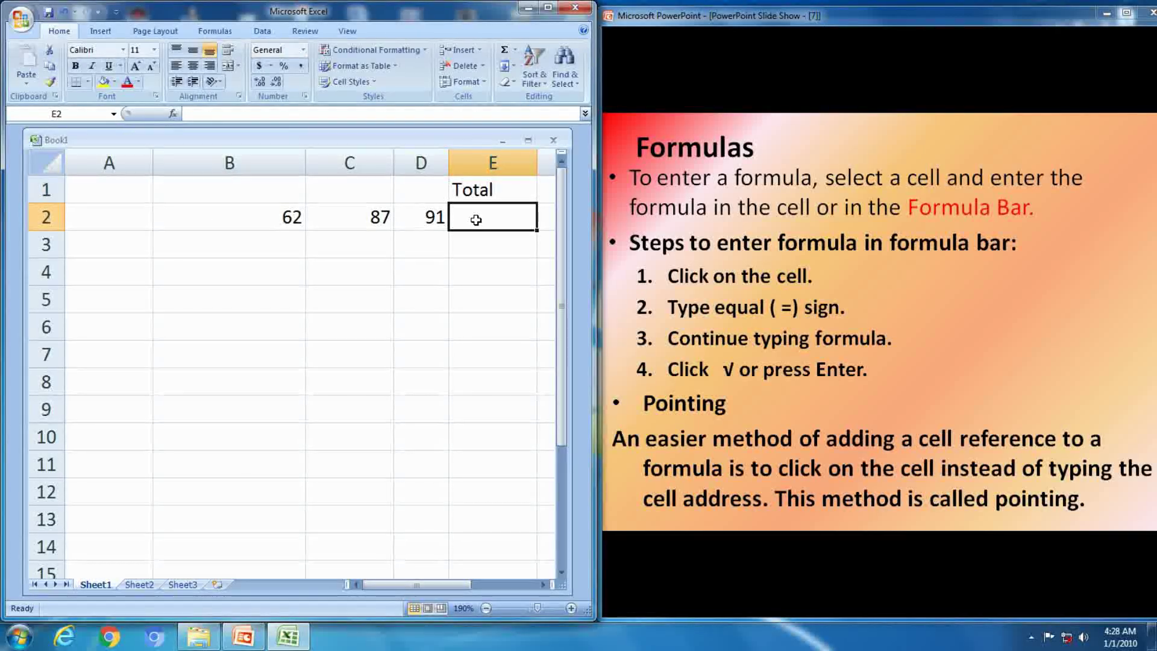
{"action": "type", "text": "="}
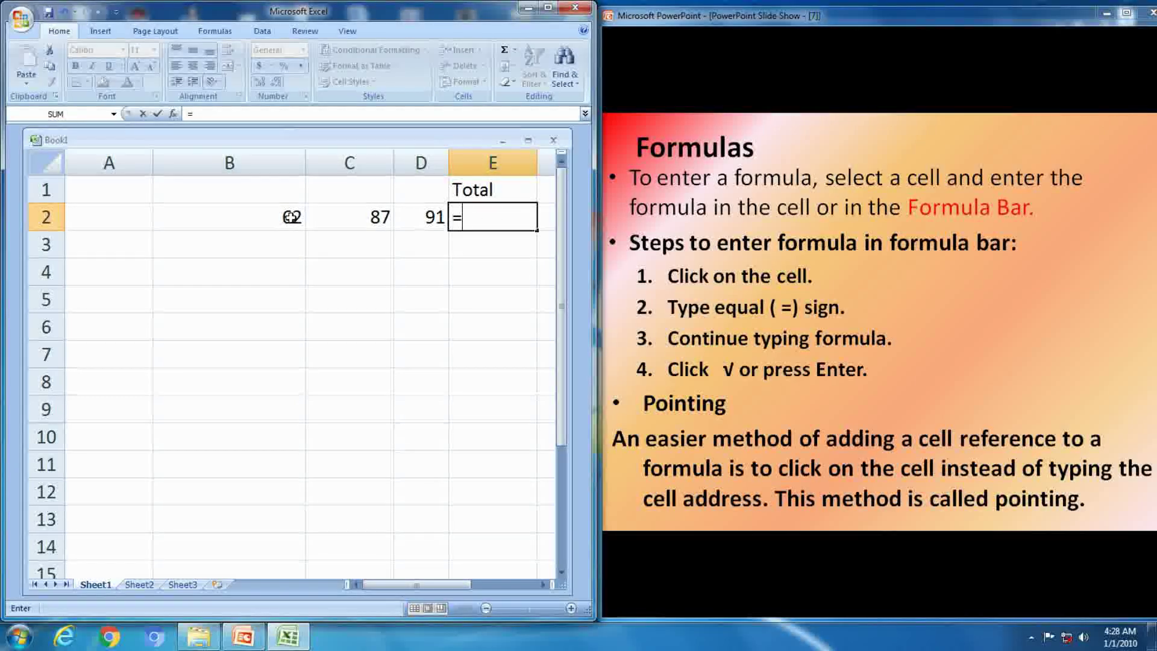
Complete E2's formula as =B2+C2+D2 so it shows 240
{"action": "left_click", "coordinate": [475, 218]}
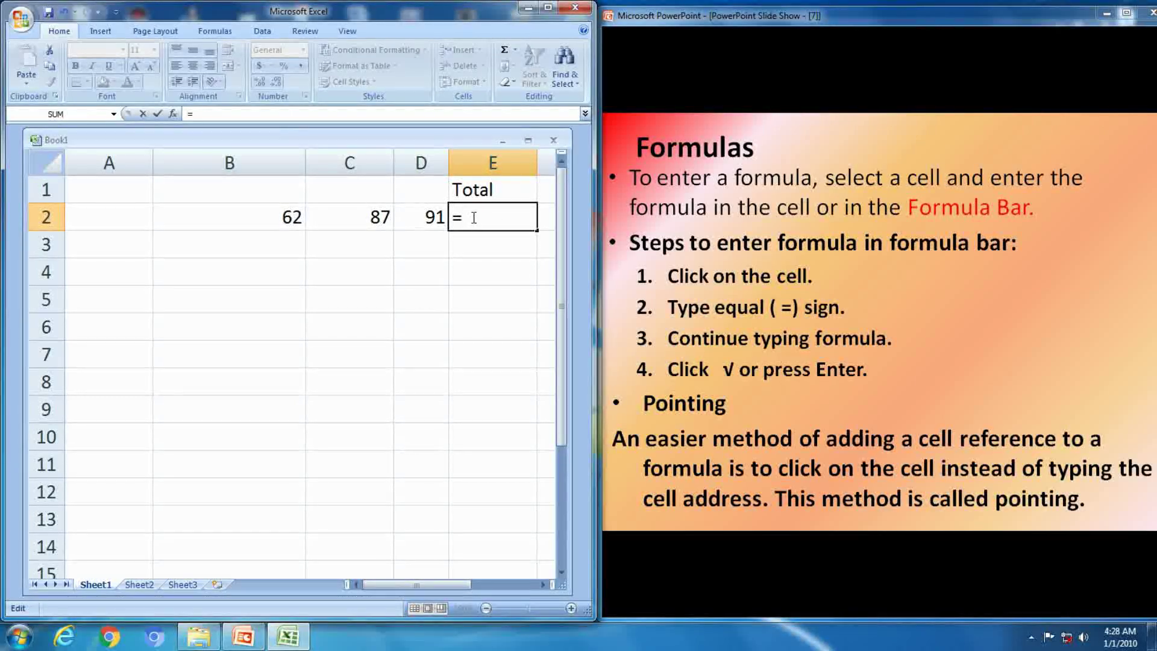
{"action": "type", "text": "b"}
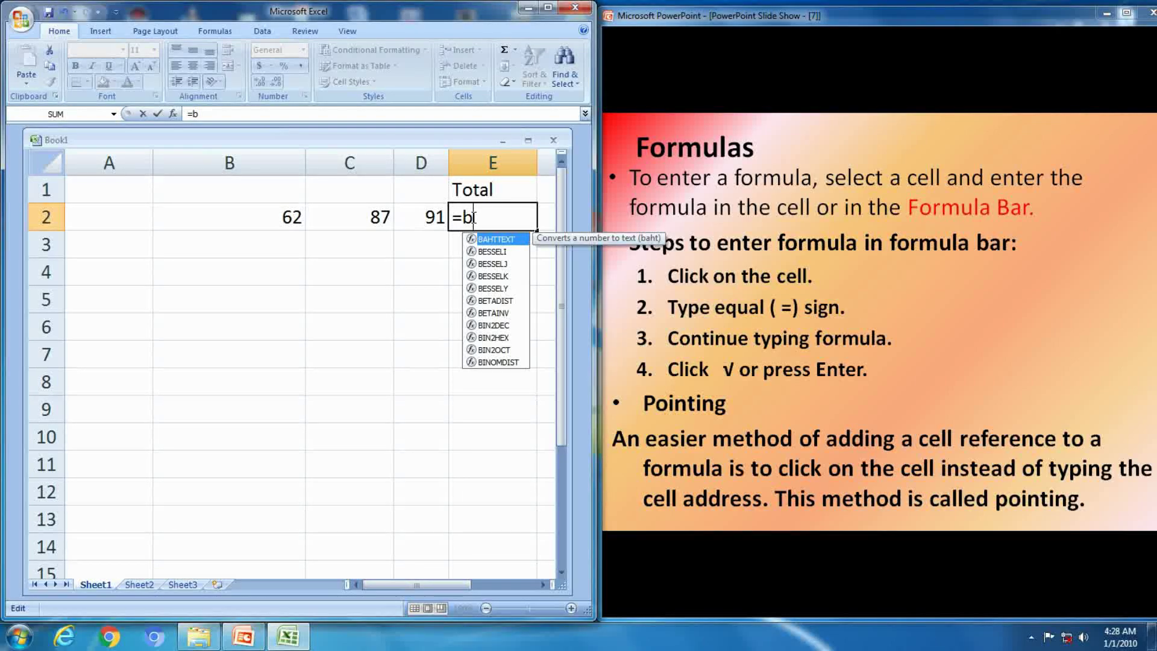
{"action": "type", "text": "2"}
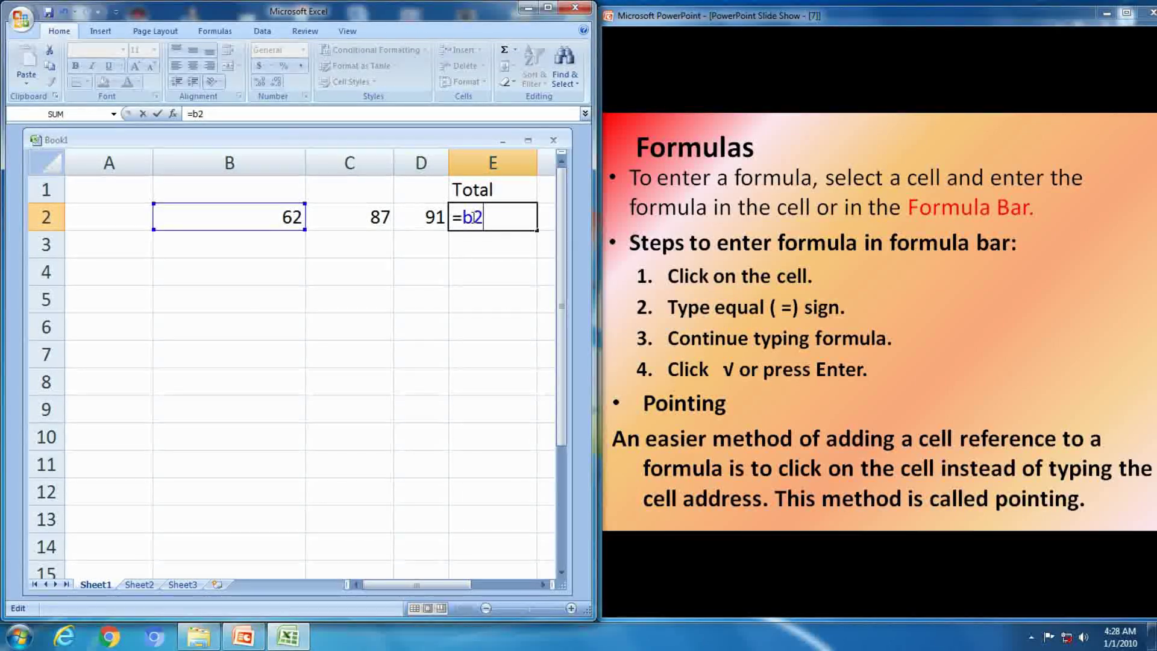
{"action": "type", "text": "+c"}
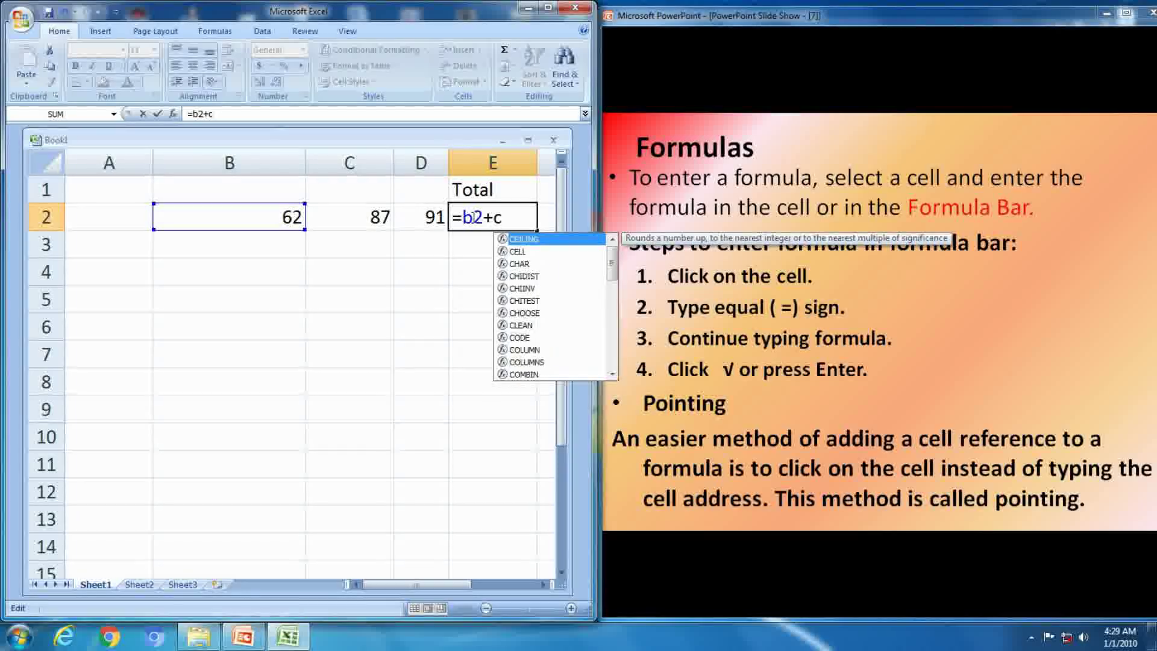
{"action": "type", "text": "2+"}
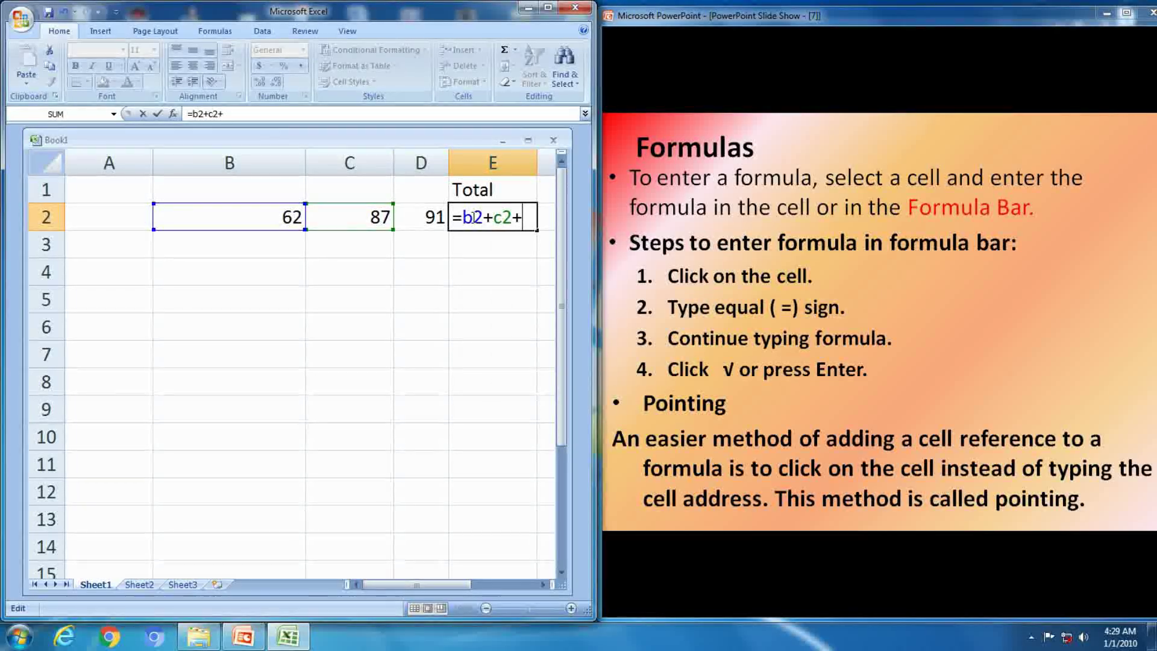
{"action": "type", "text": "d2"}
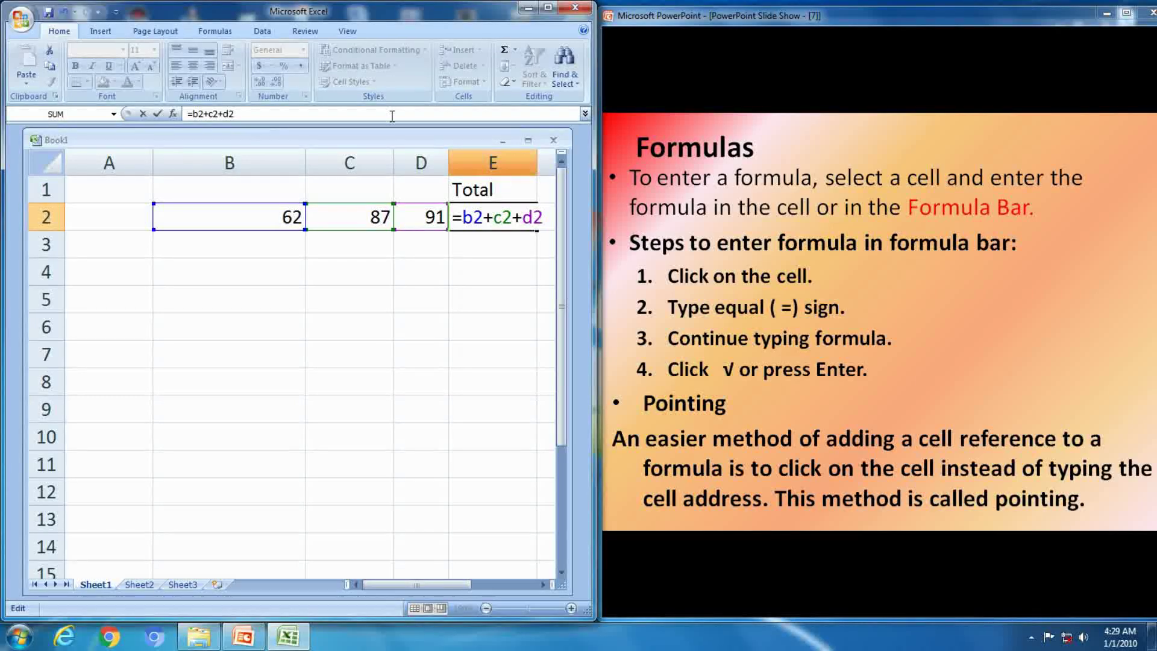
{"action": "left_click", "coordinate": [159, 114]}
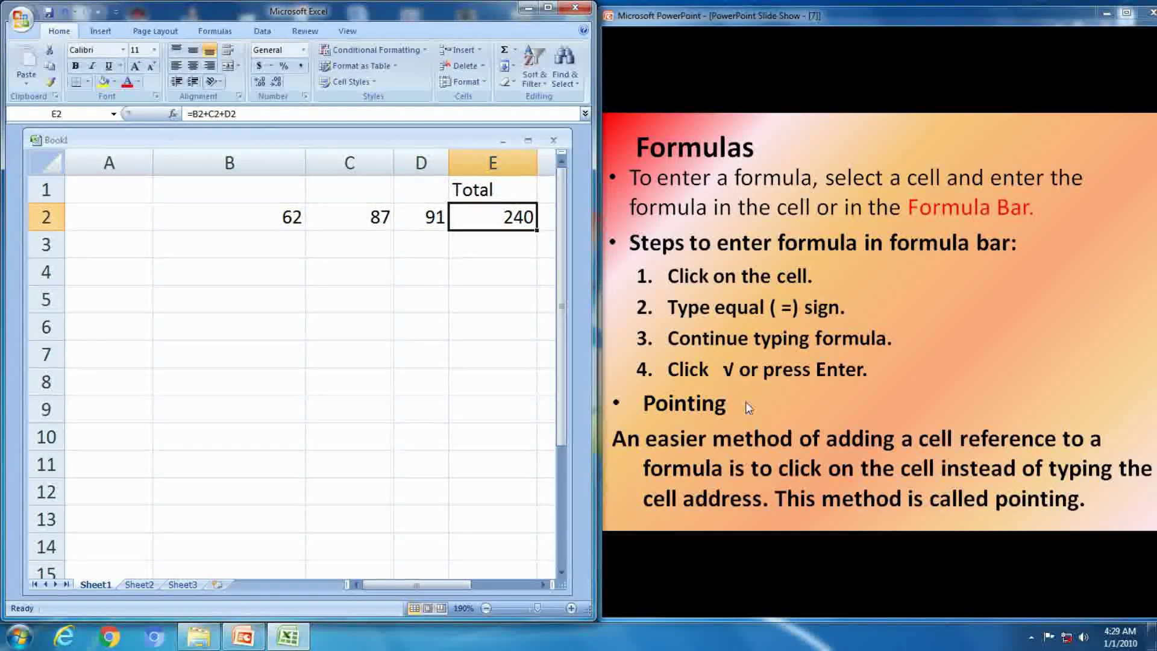
Delete the formula from E2 after glancing at the slide show
{"action": "left_click", "coordinate": [690, 444]}
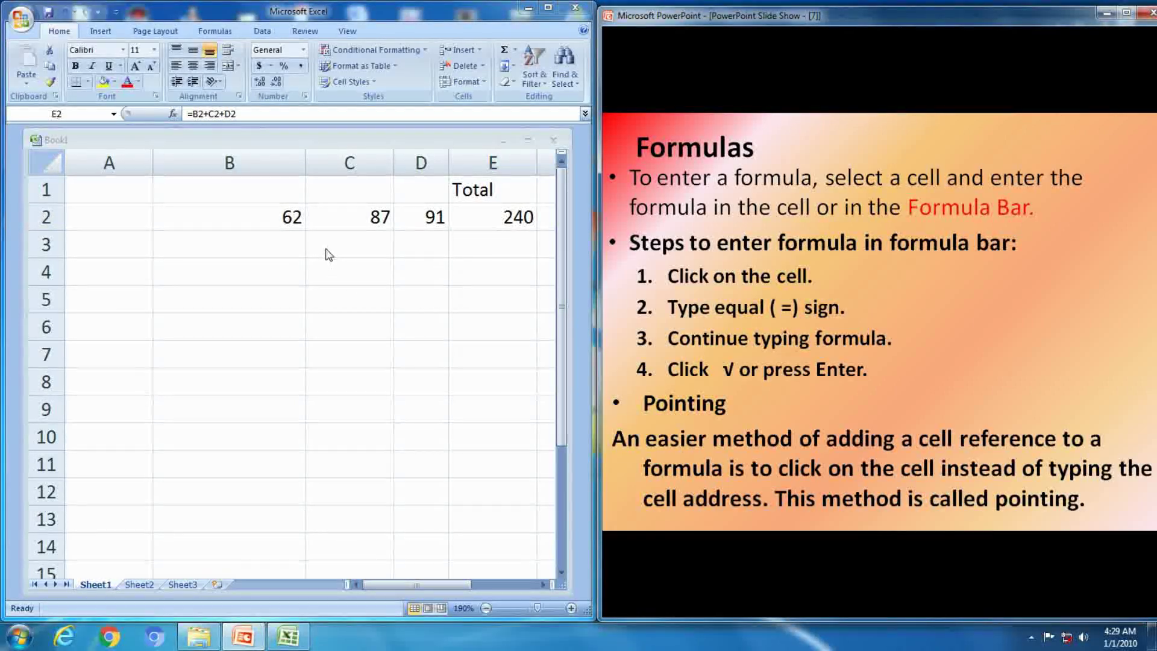
{"action": "left_click", "coordinate": [508, 217]}
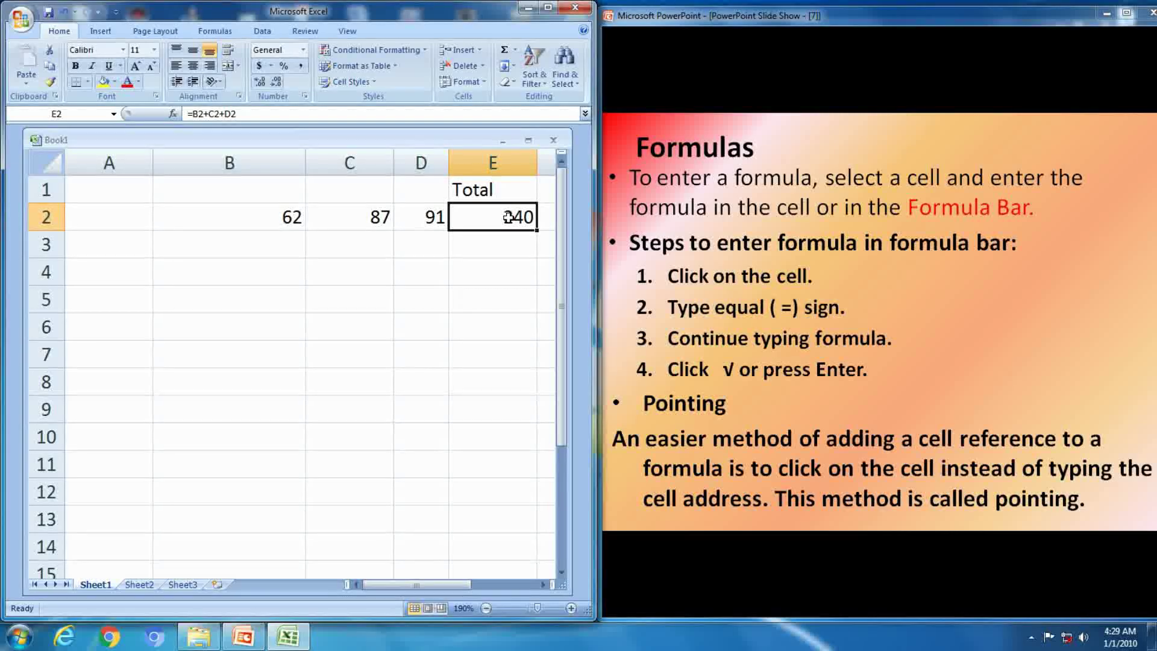
{"action": "key", "text": "Delete"}
Rebuild =B2+C2+D2 in E2 by pointing at B2, C2 and D2, showing 240 again
{"action": "type", "text": "="}
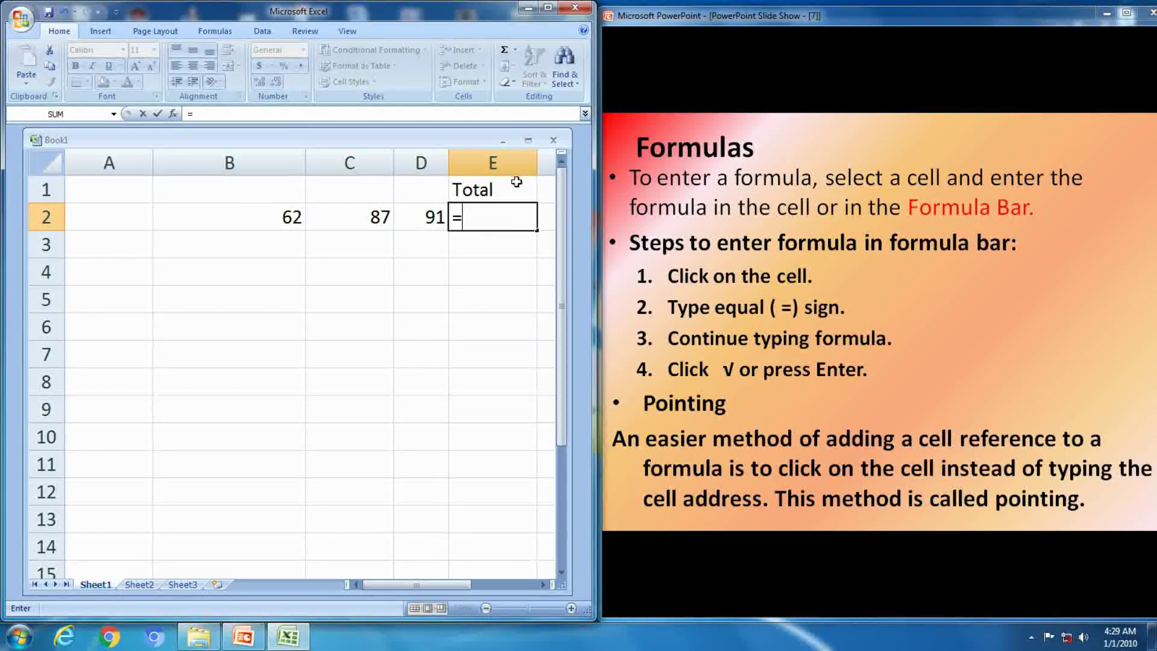
{"action": "left_click", "coordinate": [272, 214]}
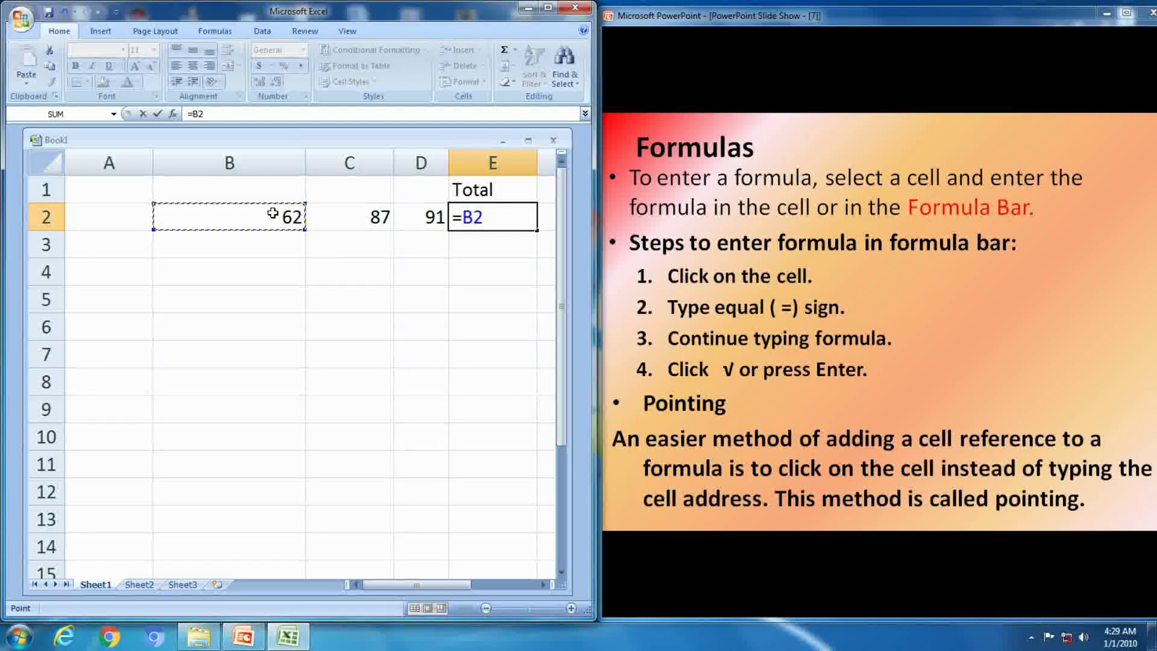
{"action": "type", "text": "+"}
{"action": "left_click", "coordinate": [337, 218]}
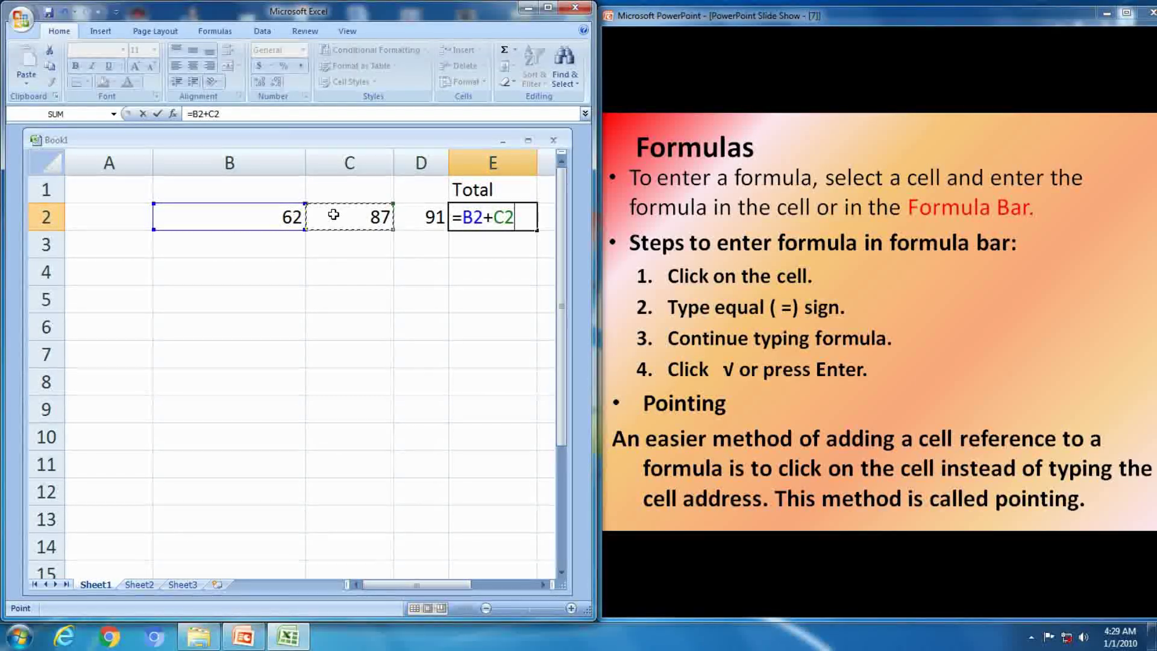
{"action": "type", "text": "+"}
{"action": "left_click", "coordinate": [402, 218]}
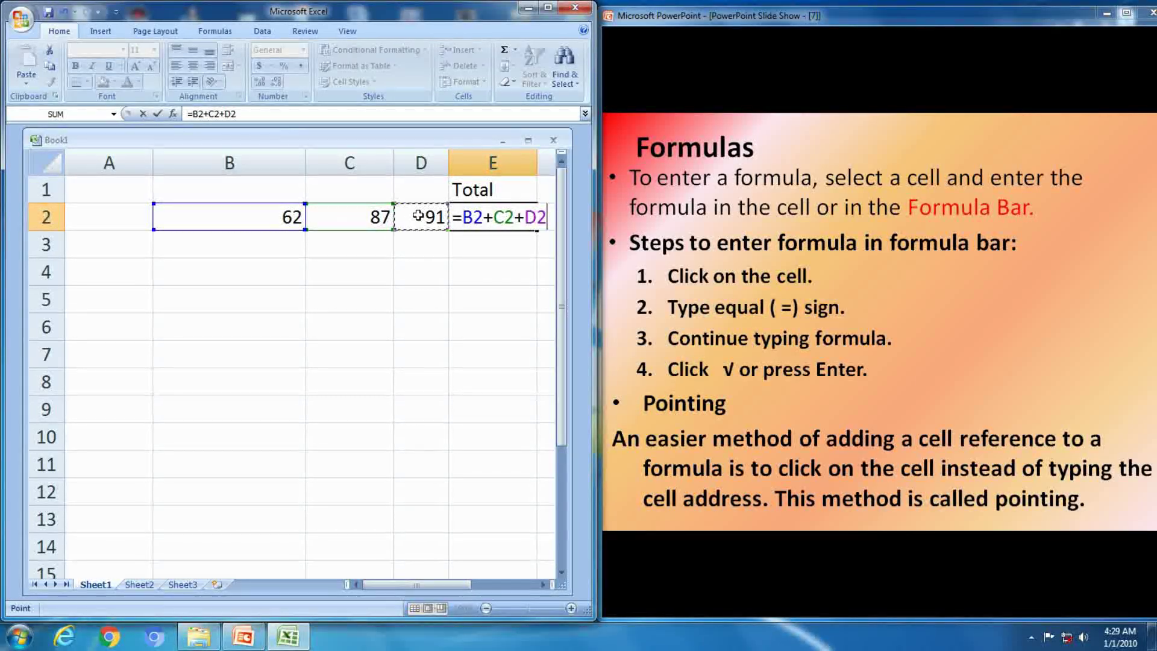
{"action": "key", "text": "Return"}
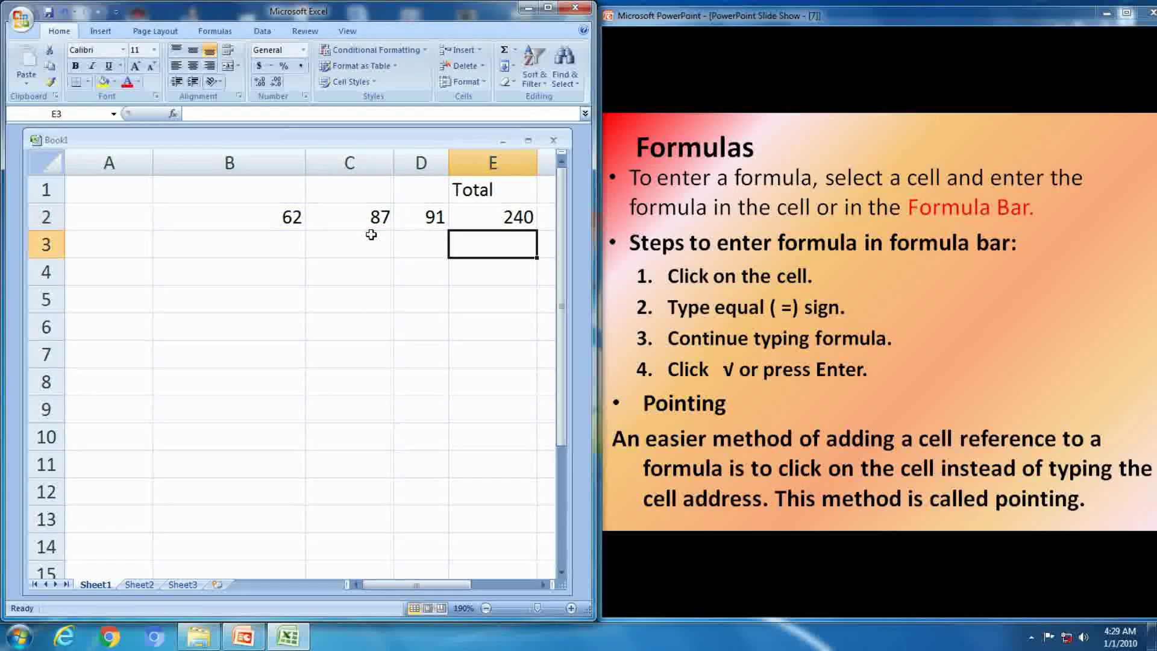
{"action": "left_click", "coordinate": [1004, 285]}
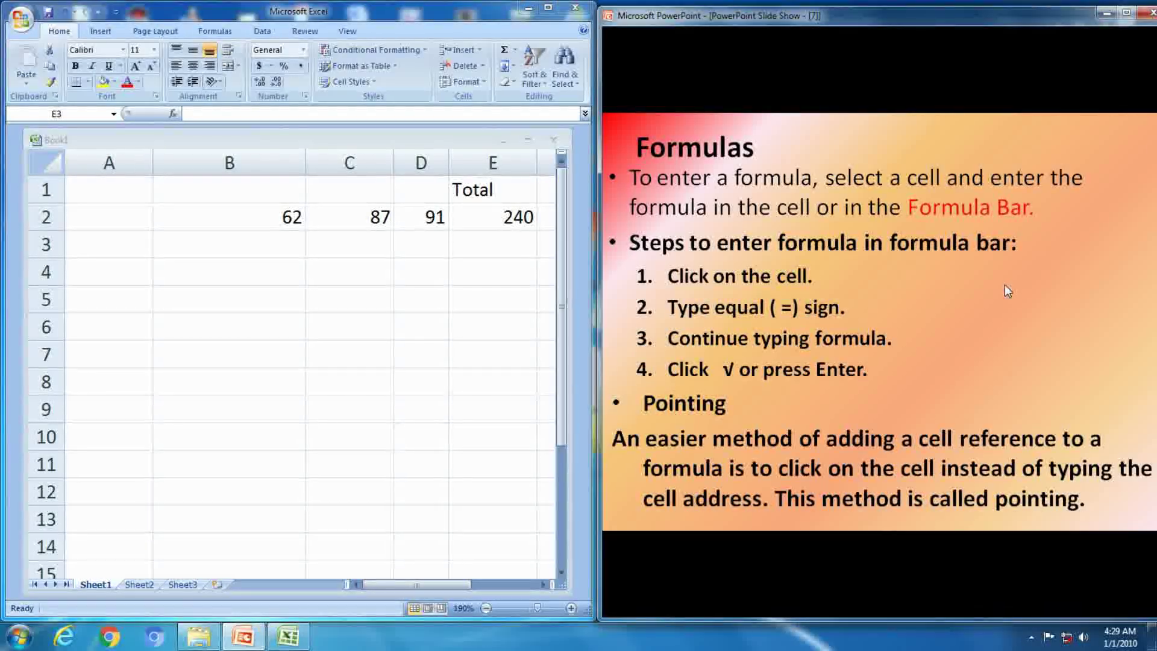
{"action": "left_click", "coordinate": [1004, 285]}
Advance the slide show to the closing Thank You slide
{"action": "left_click", "coordinate": [1004, 284]}
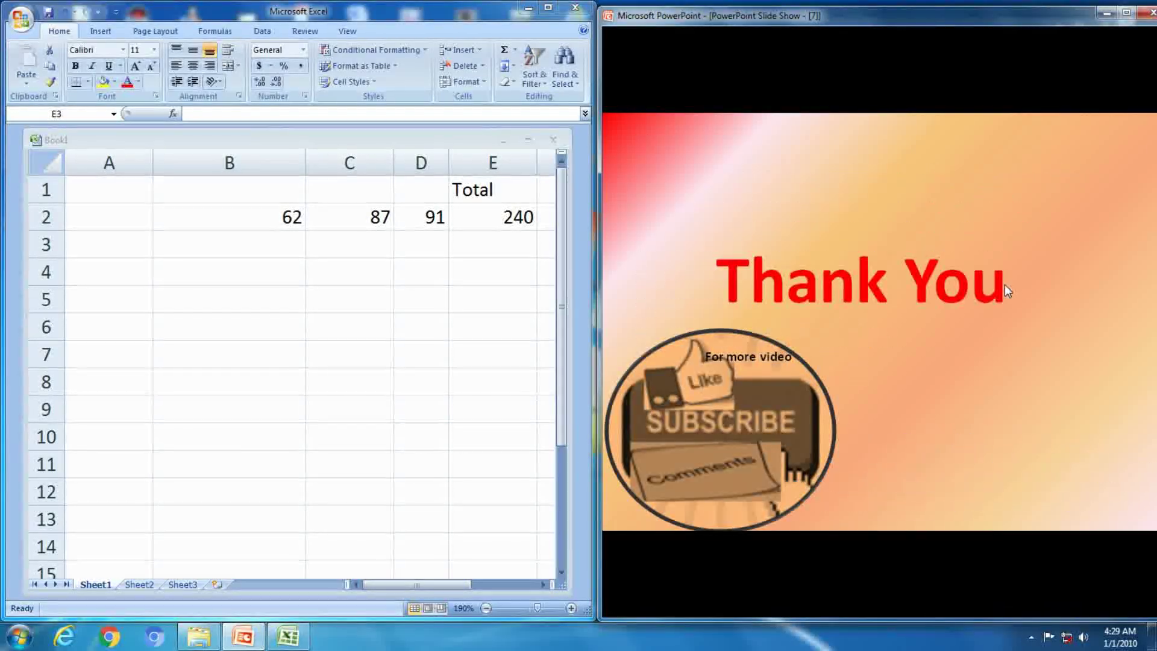